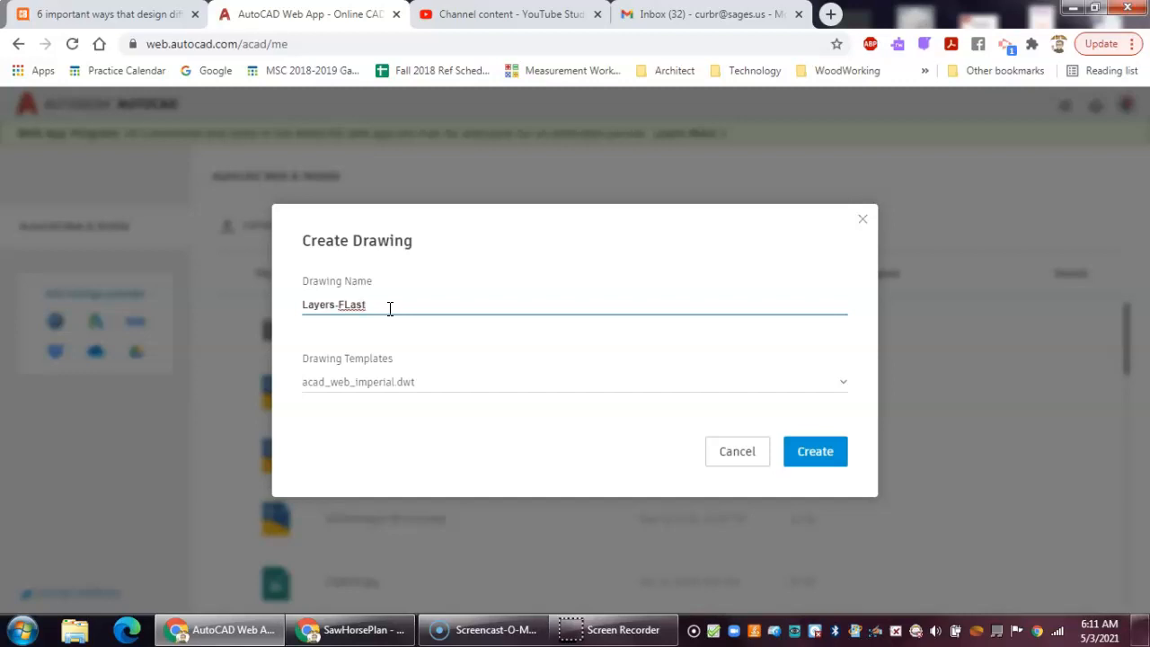
- Create the drawing Layers-FLast using the acad_web_imperial.dwt template
{"action": "left_click", "coordinate": [422, 386]}
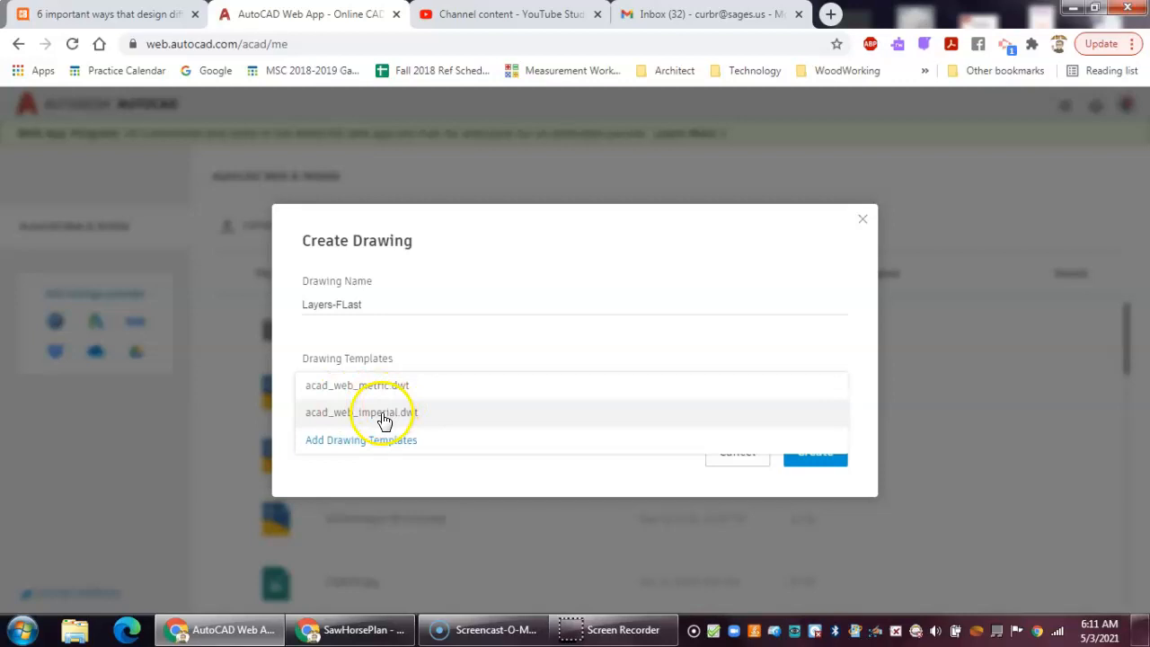
{"action": "left_click", "coordinate": [383, 415]}
{"action": "left_click", "coordinate": [840, 456]}
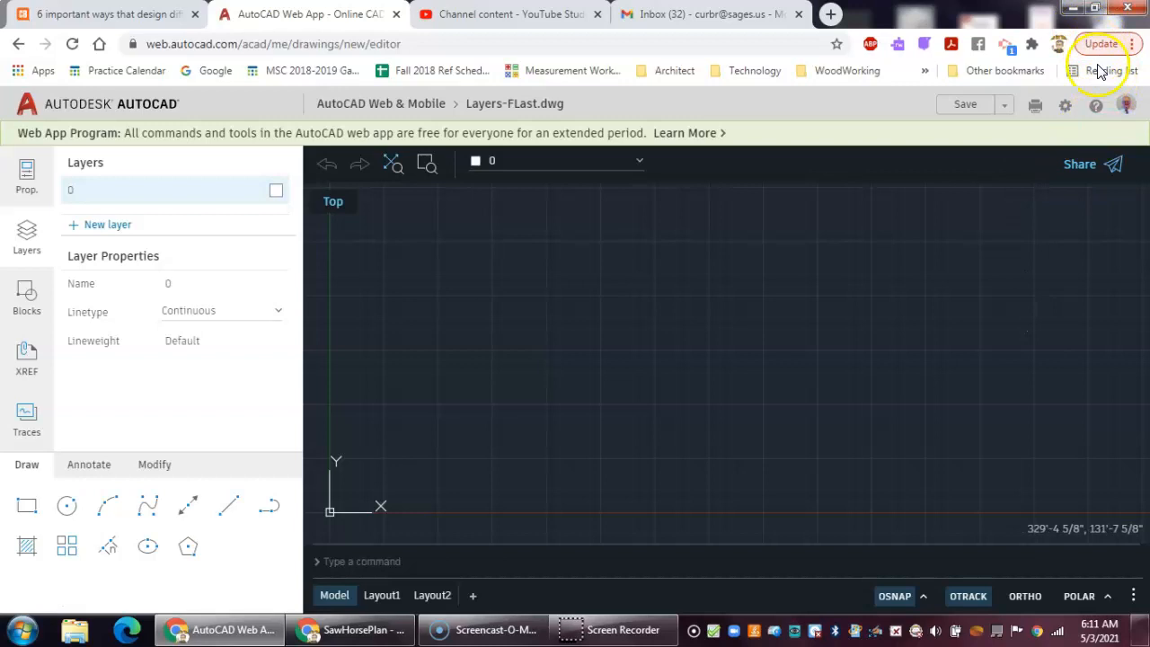
- Open the drawing settings and enable Polar Tracking
{"action": "left_click", "coordinate": [1065, 106]}
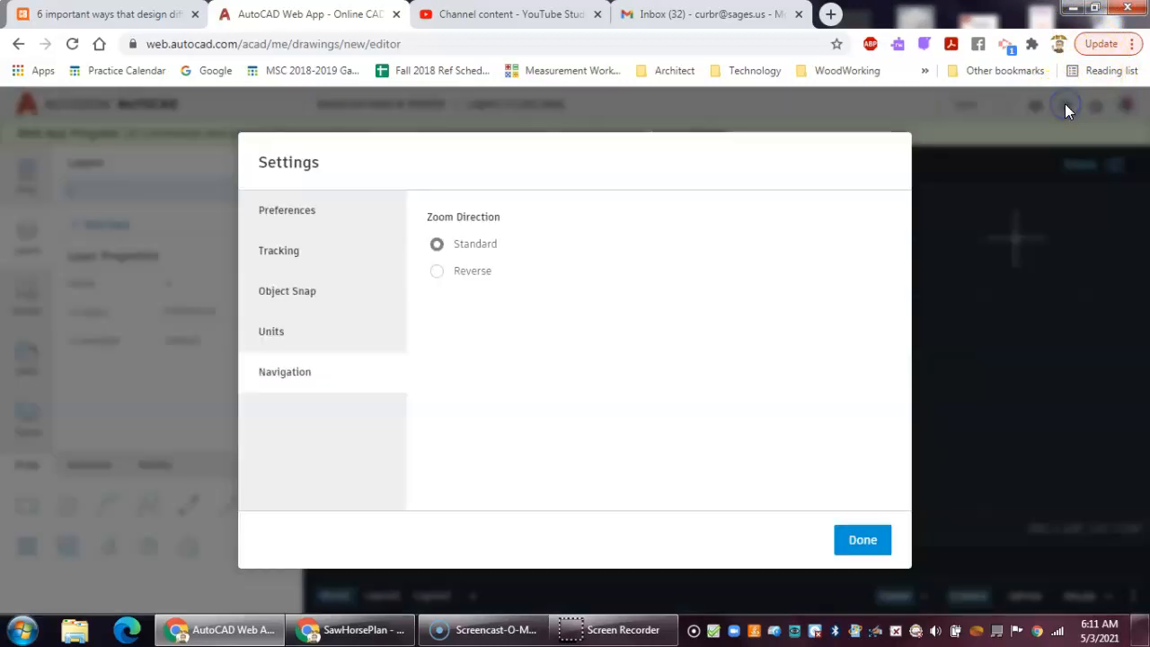
{"action": "left_click", "coordinate": [278, 213]}
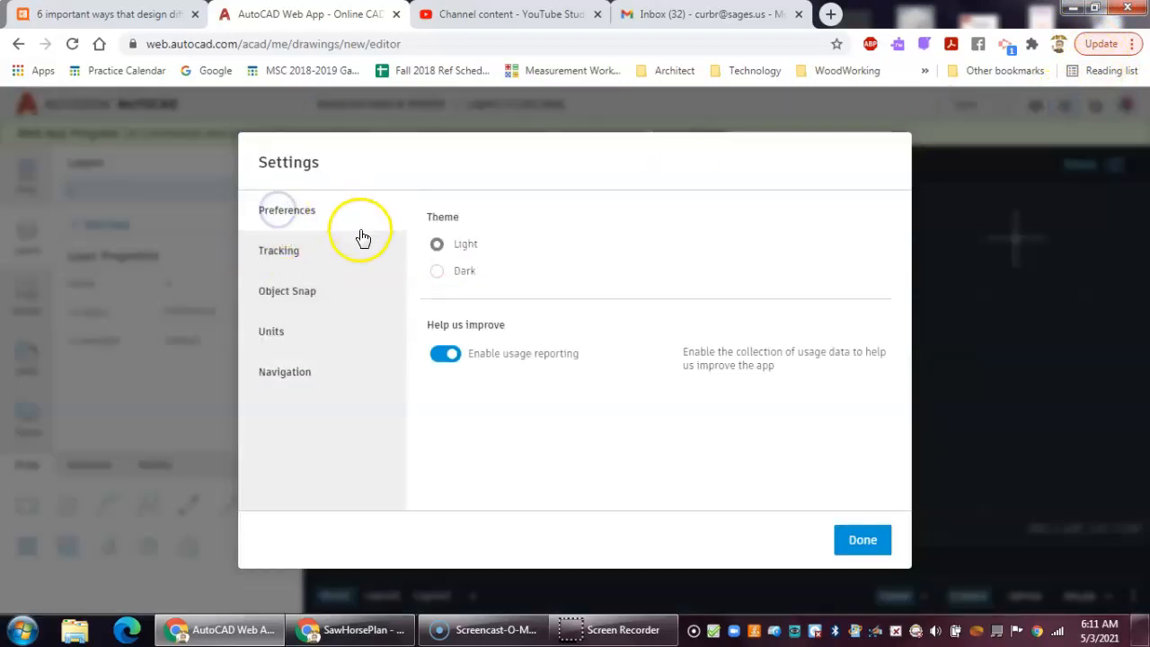
{"action": "left_click", "coordinate": [288, 252]}
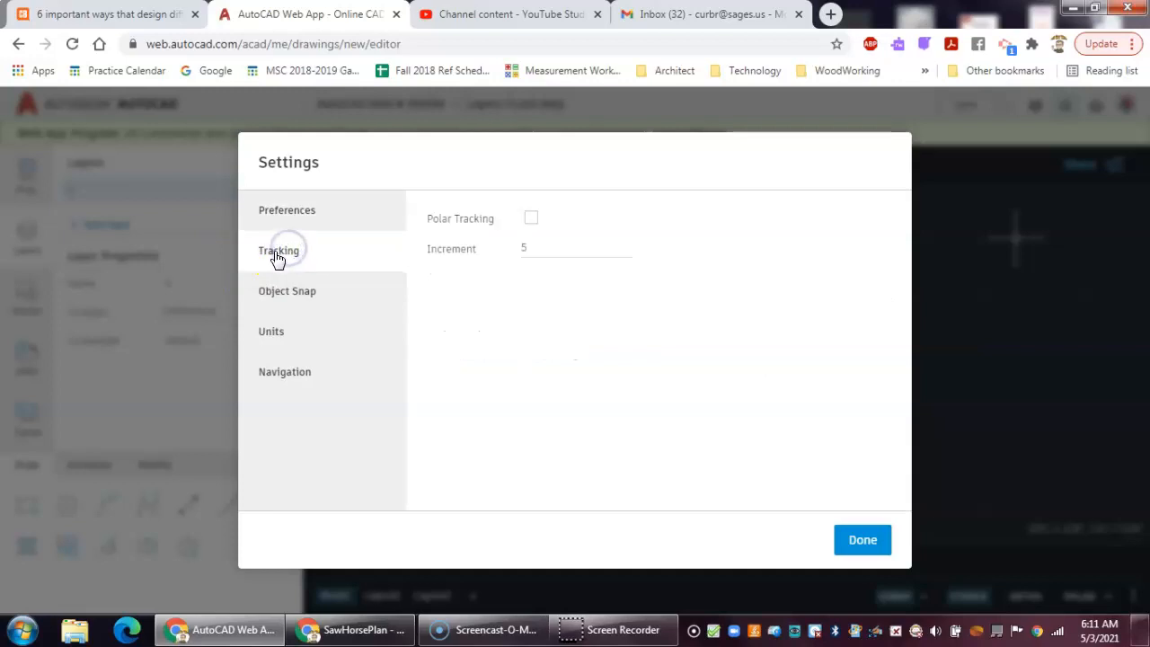
{"action": "left_click", "coordinate": [530, 220]}
{"action": "left_click", "coordinate": [541, 251]}
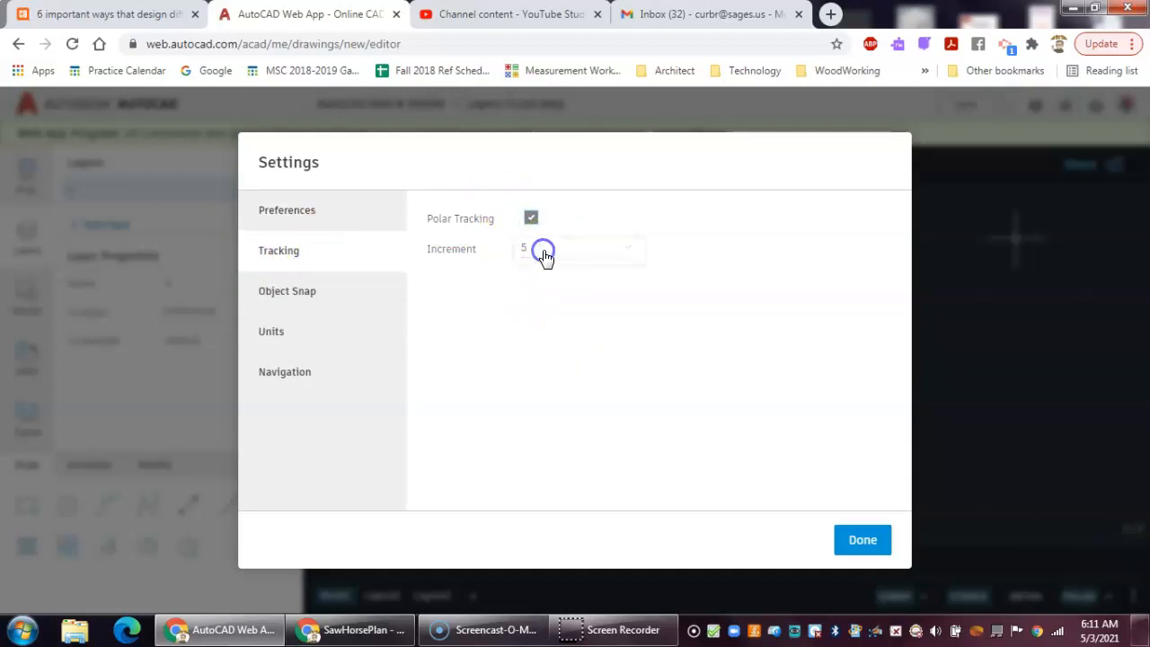
{"action": "left_click", "coordinate": [557, 143]}
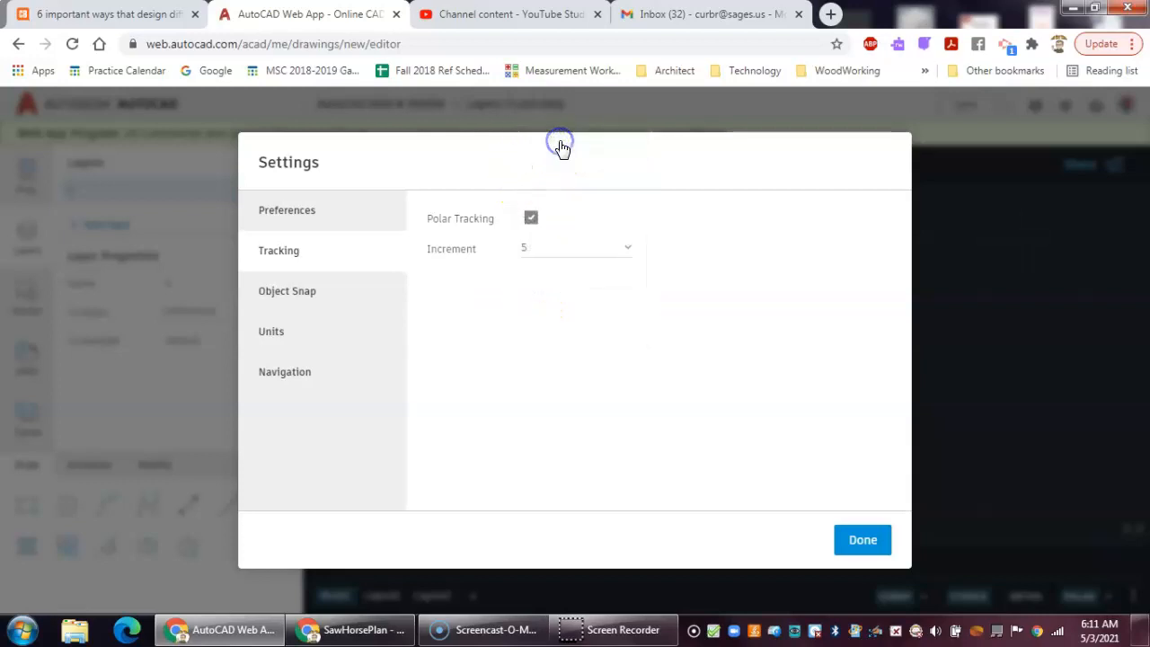
- Set the linear units to Decimal format with 0.000 precision and close the settings
{"action": "left_click", "coordinate": [295, 293]}
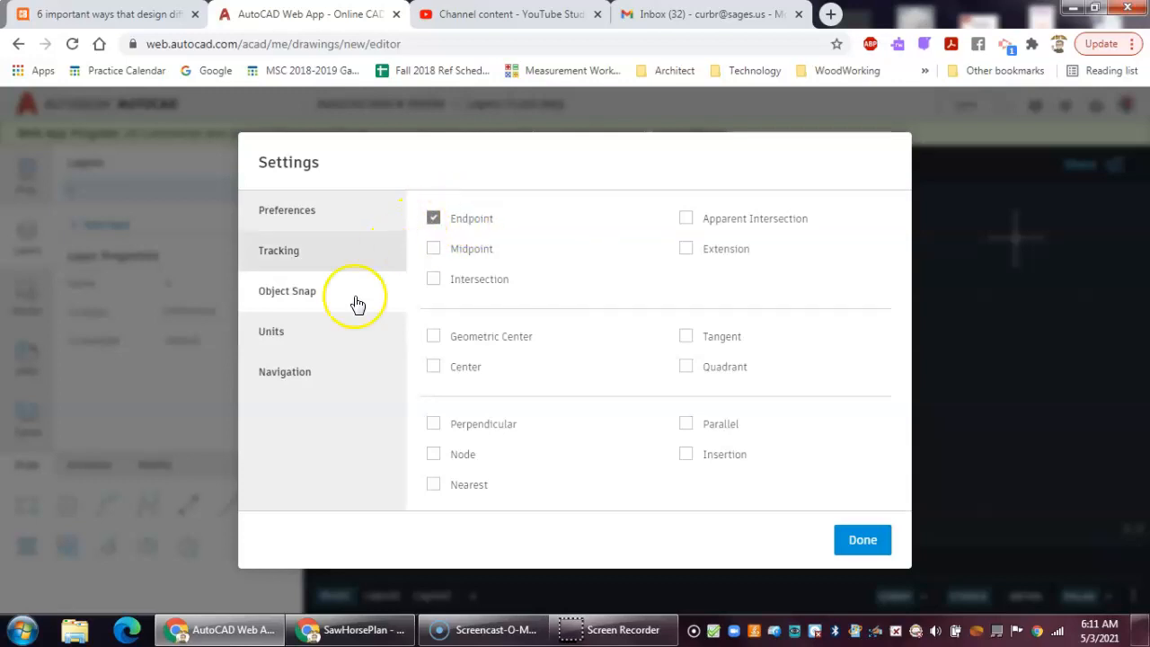
{"action": "left_click", "coordinate": [282, 335]}
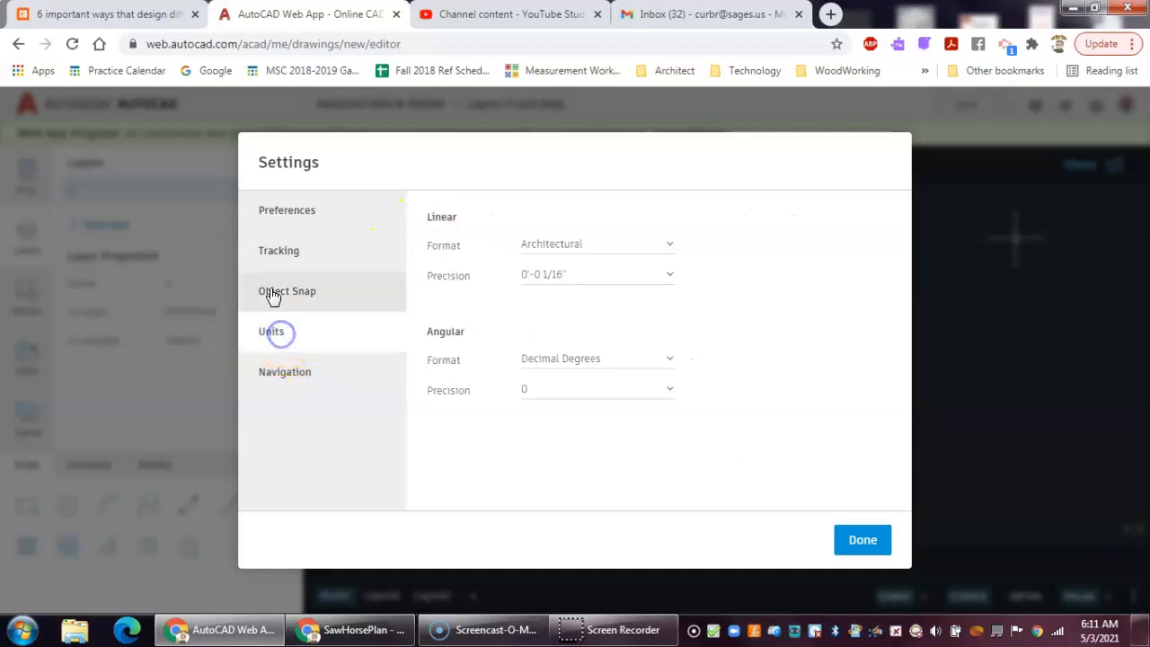
{"action": "left_click", "coordinate": [619, 249]}
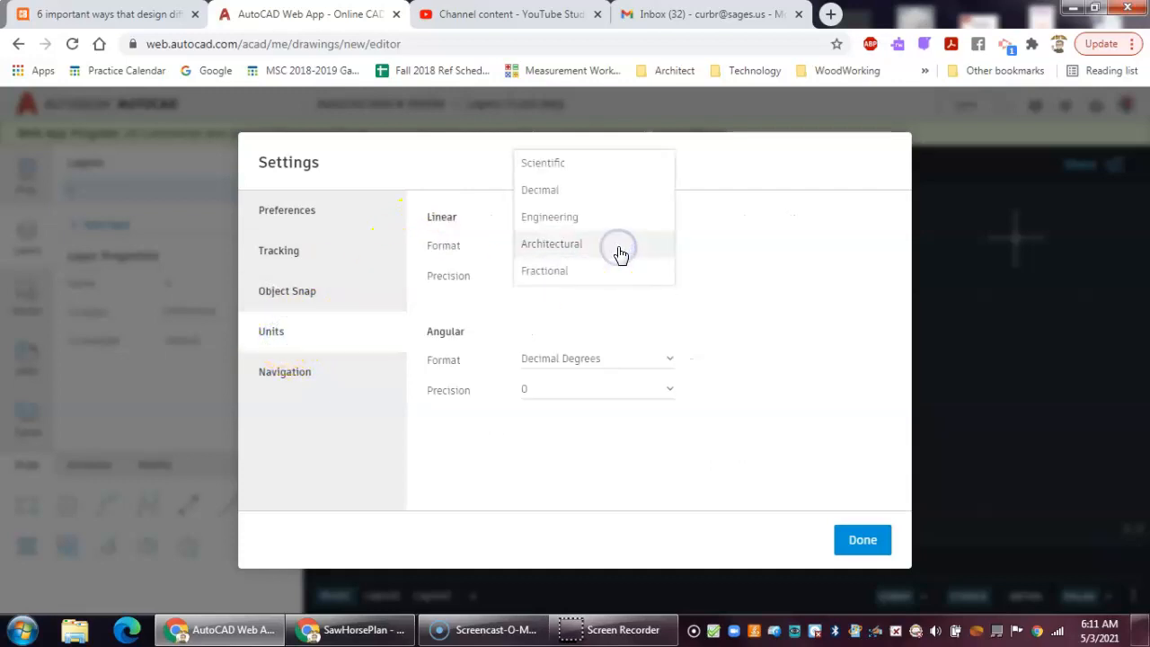
{"action": "left_click", "coordinate": [593, 194]}
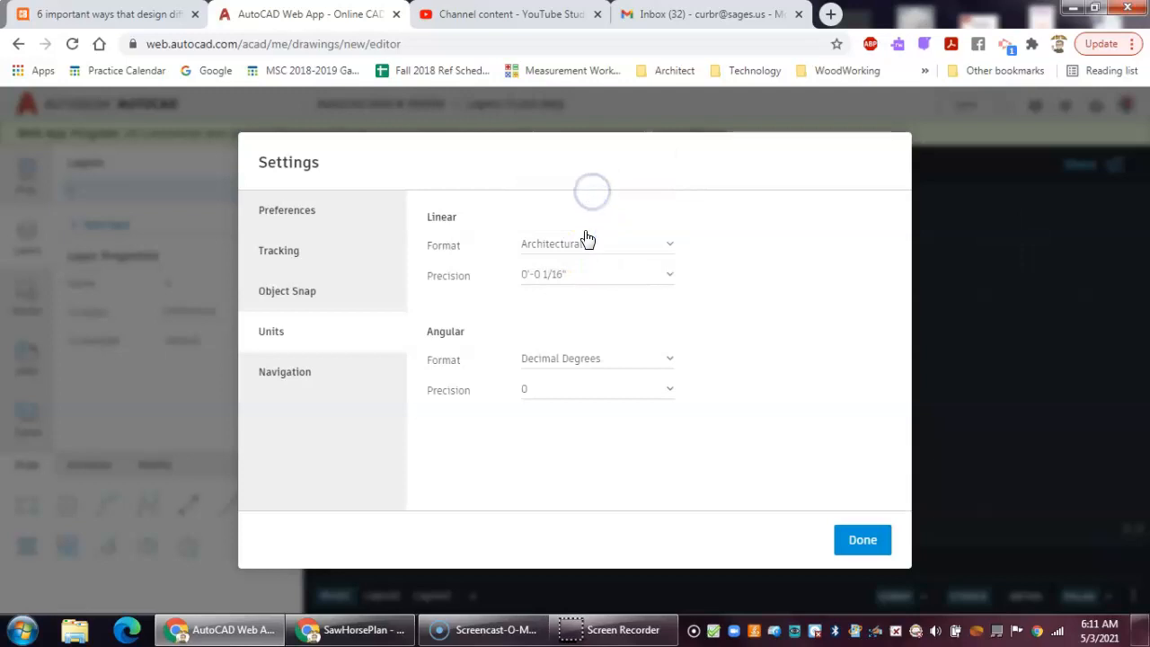
{"action": "left_click", "coordinate": [567, 279]}
{"action": "left_click", "coordinate": [561, 247]}
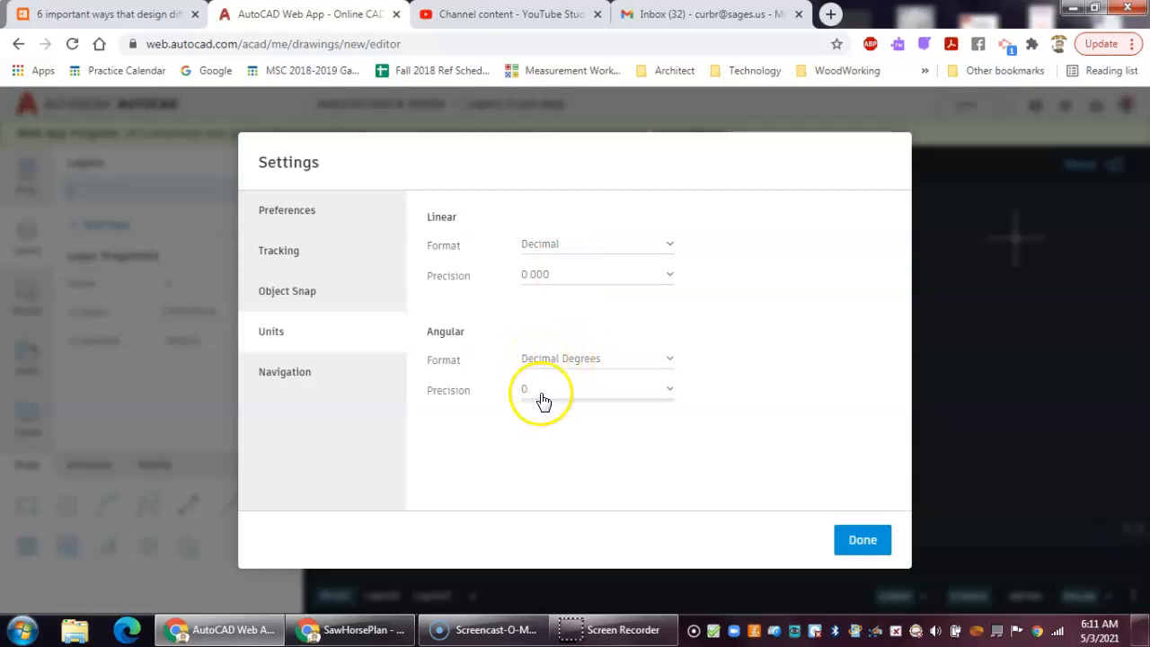
{"action": "left_click", "coordinate": [310, 381]}
{"action": "left_click", "coordinate": [868, 542]}
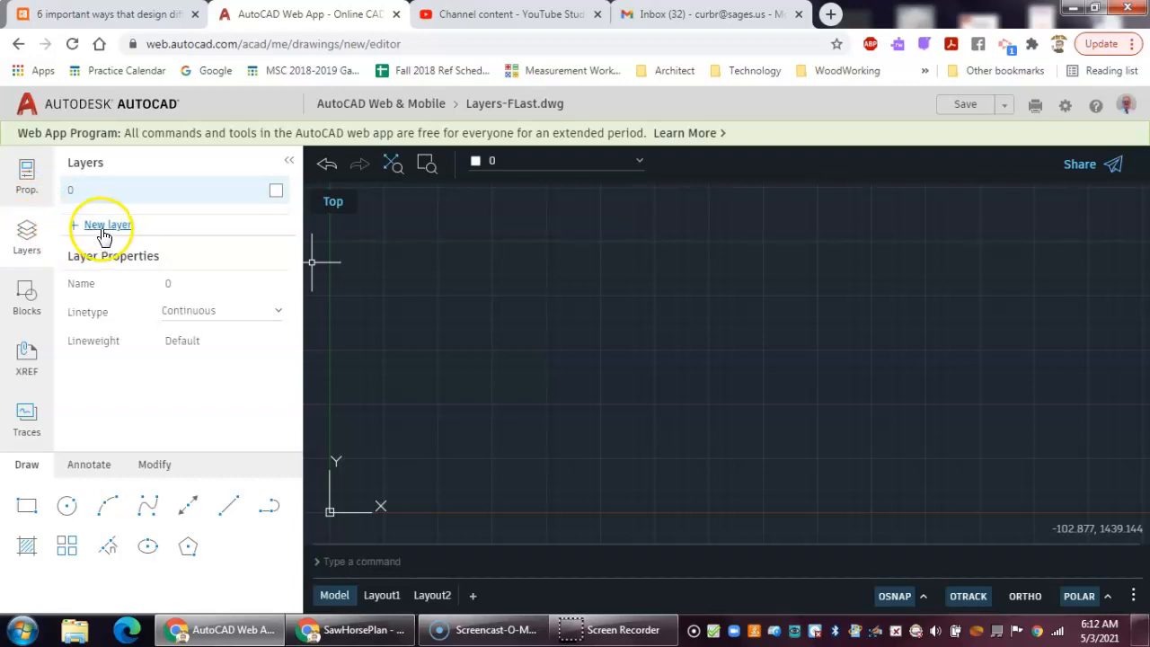
- Set the current object linetype to ByLayer and scroll through the remaining object properties
{"action": "left_click", "coordinate": [28, 171]}
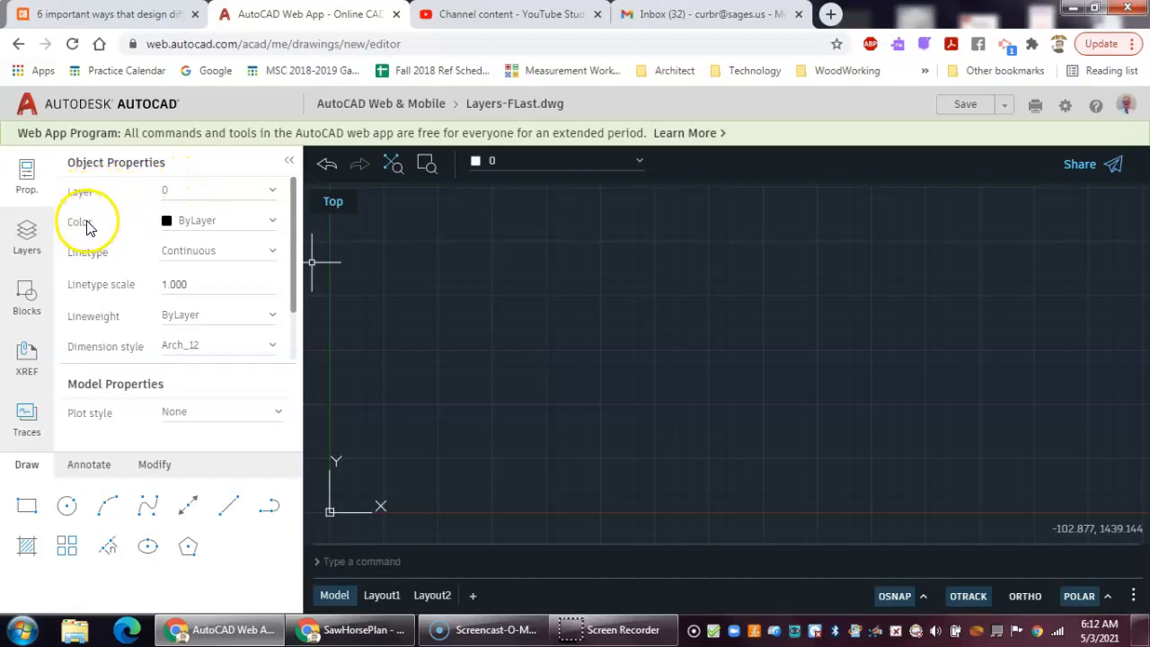
{"action": "left_click", "coordinate": [274, 224]}
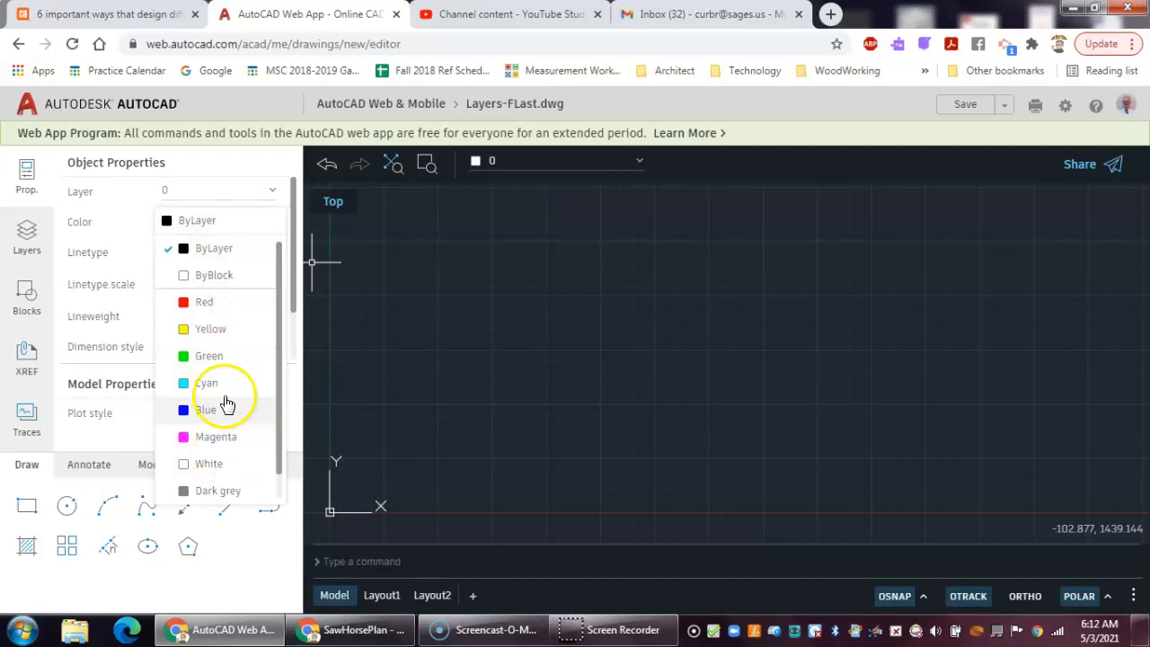
{"action": "left_click", "coordinate": [229, 223]}
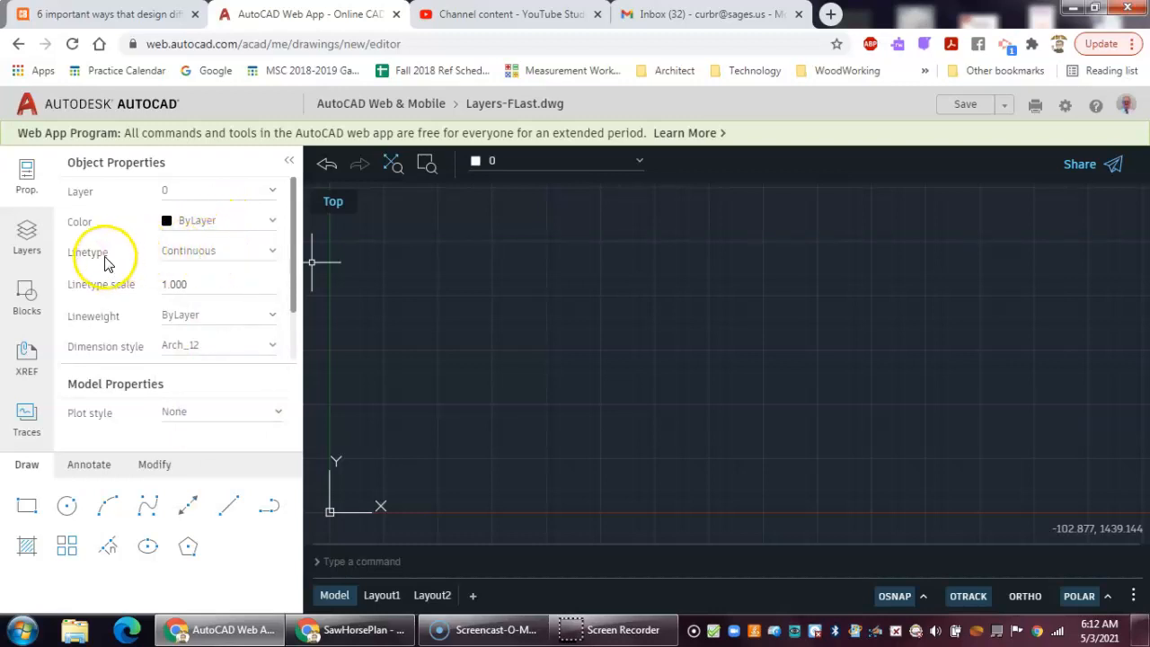
{"action": "left_click", "coordinate": [234, 251]}
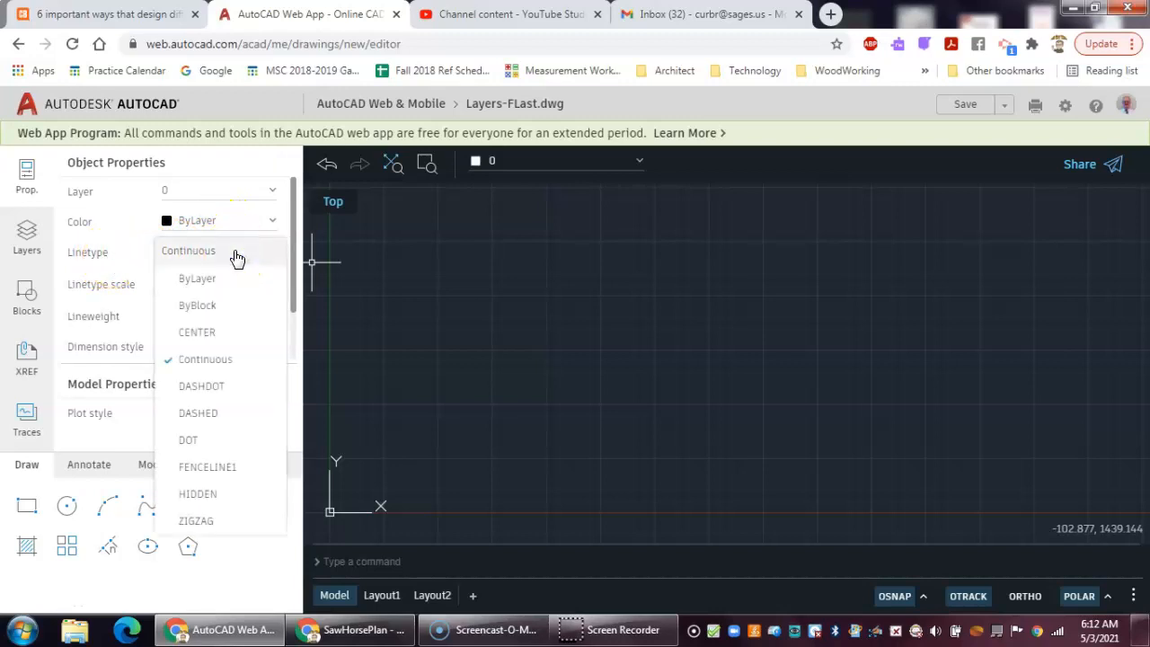
{"action": "left_click", "coordinate": [205, 275]}
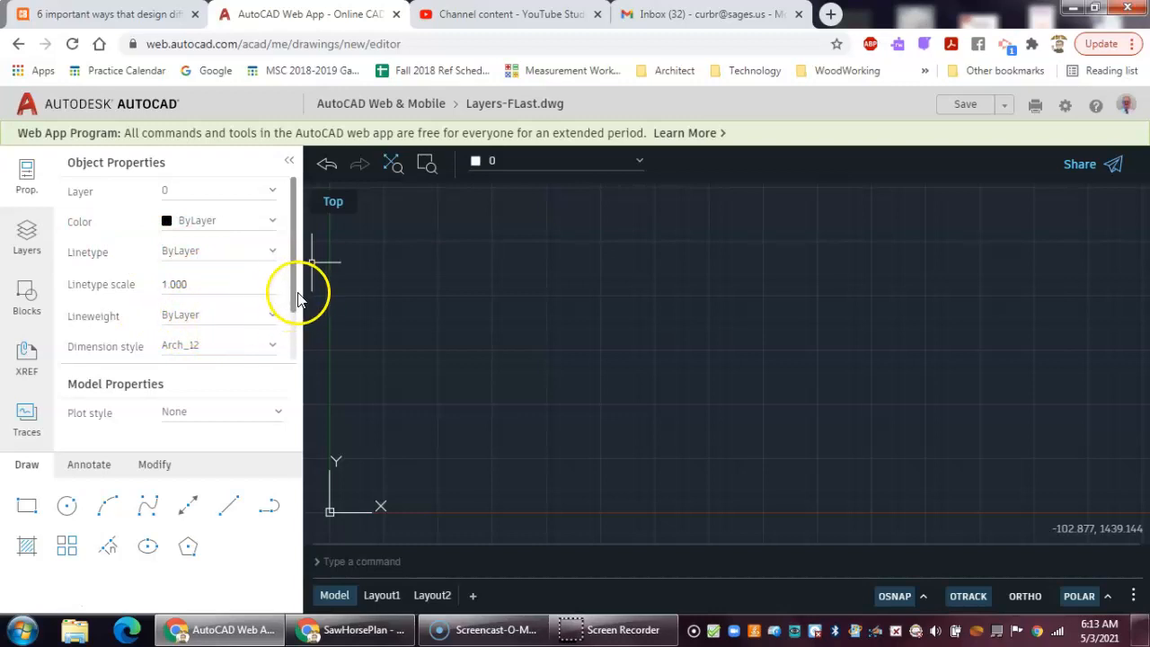
{"action": "left_click_drag", "start_coordinate": [296, 301], "coordinate": [283, 349]}
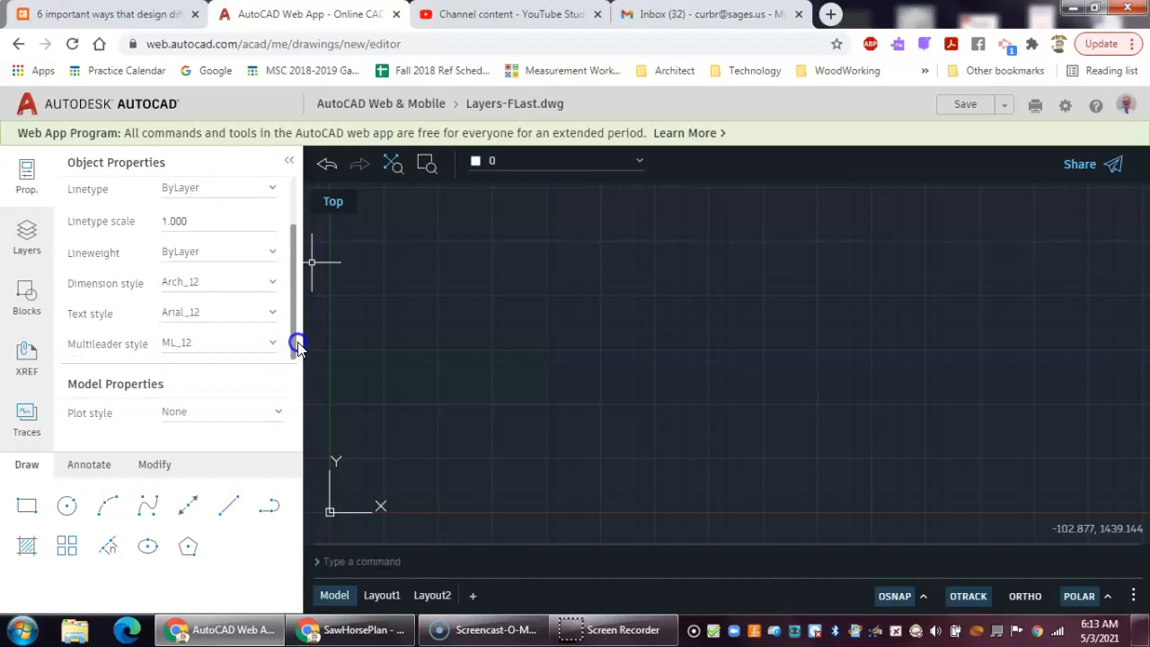
{"action": "mouse_move", "coordinate": [297, 347]}
{"action": "left_mouse_down"}
{"action": "mouse_move", "coordinate": [296, 329]}
{"action": "mouse_move", "coordinate": [288, 347]}
{"action": "left_mouse_up"}
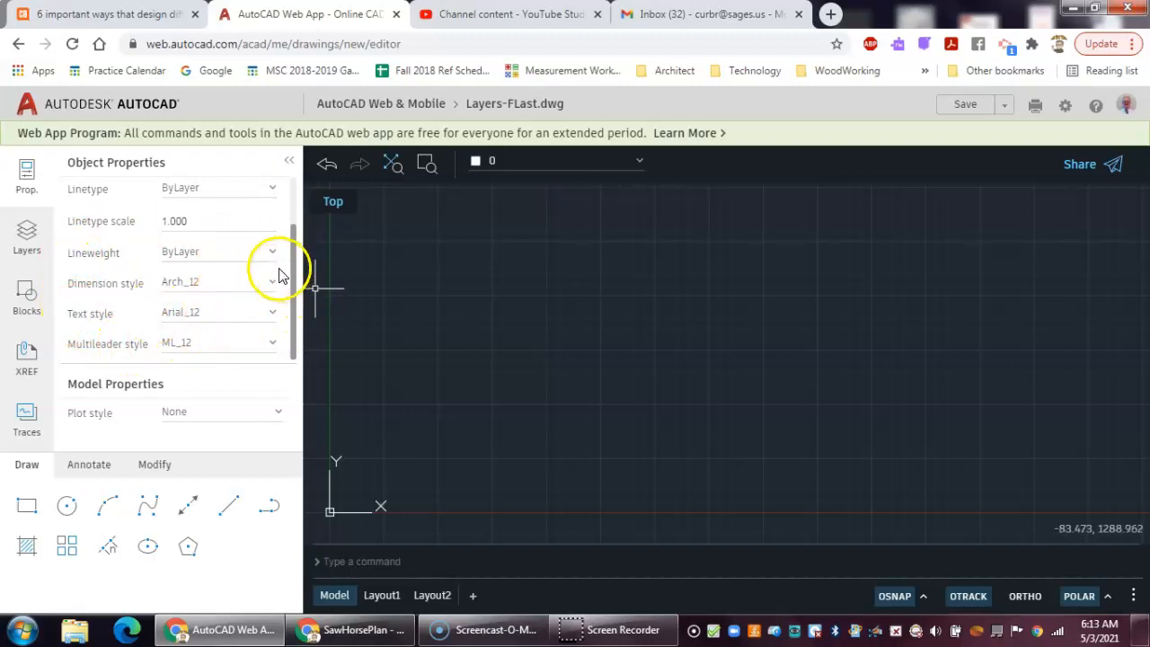
{"action": "left_click_drag", "start_coordinate": [292, 266], "coordinate": [292, 209]}
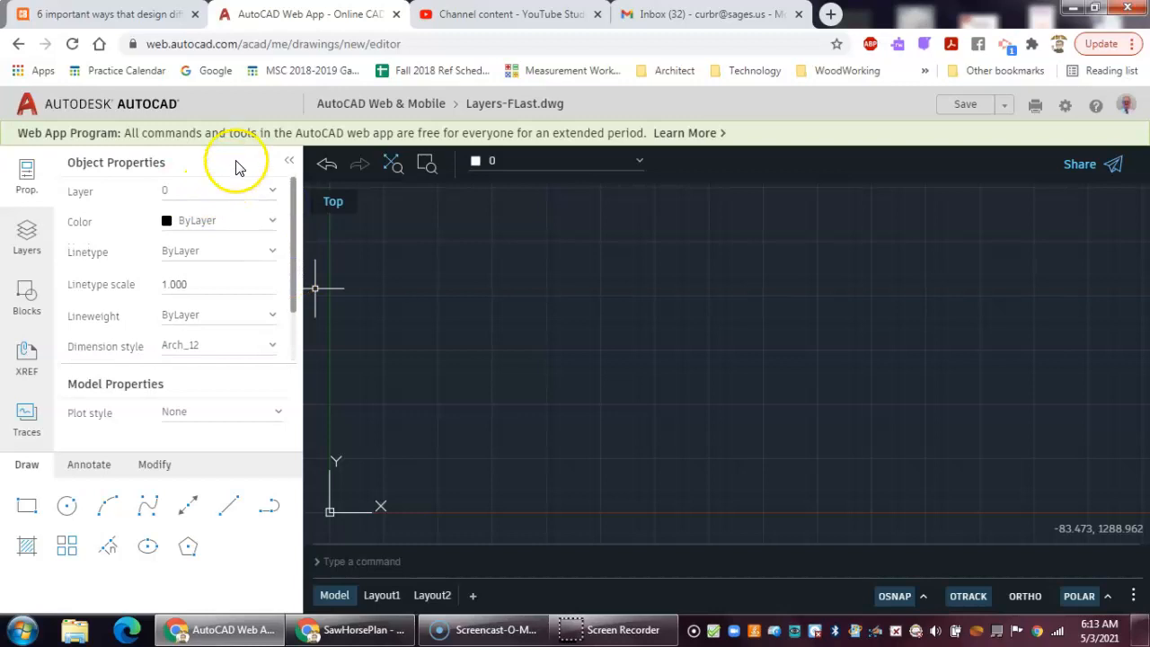
- Open the current layer list and keep layer 0 selected
{"action": "left_click", "coordinate": [28, 236]}
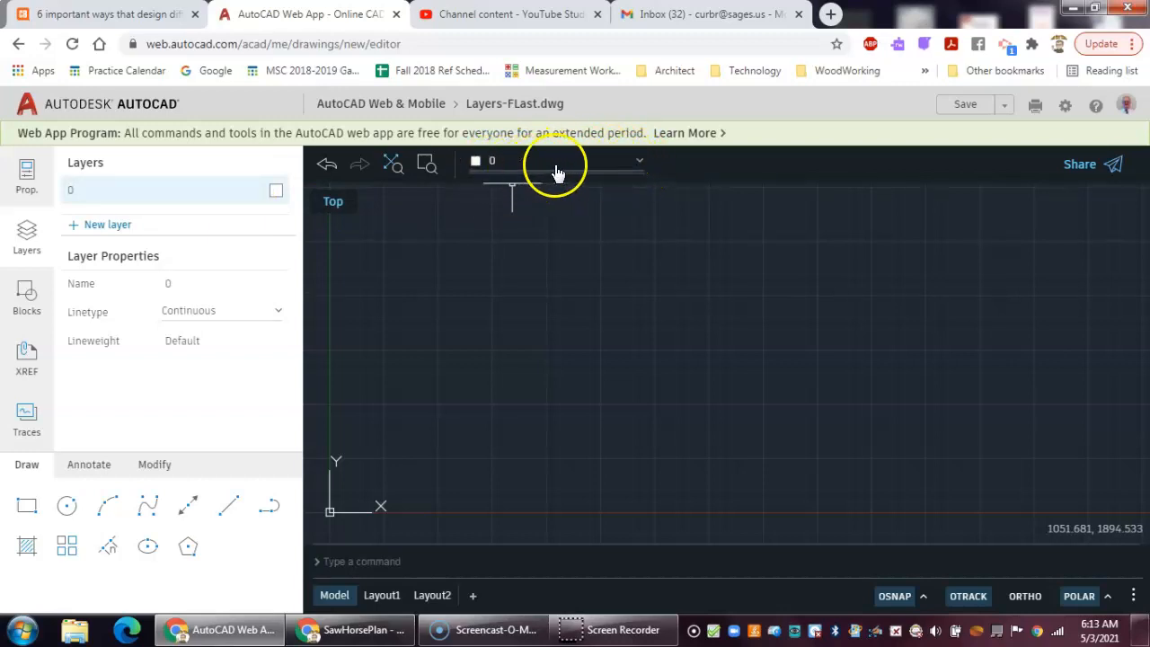
{"action": "left_click", "coordinate": [643, 167]}
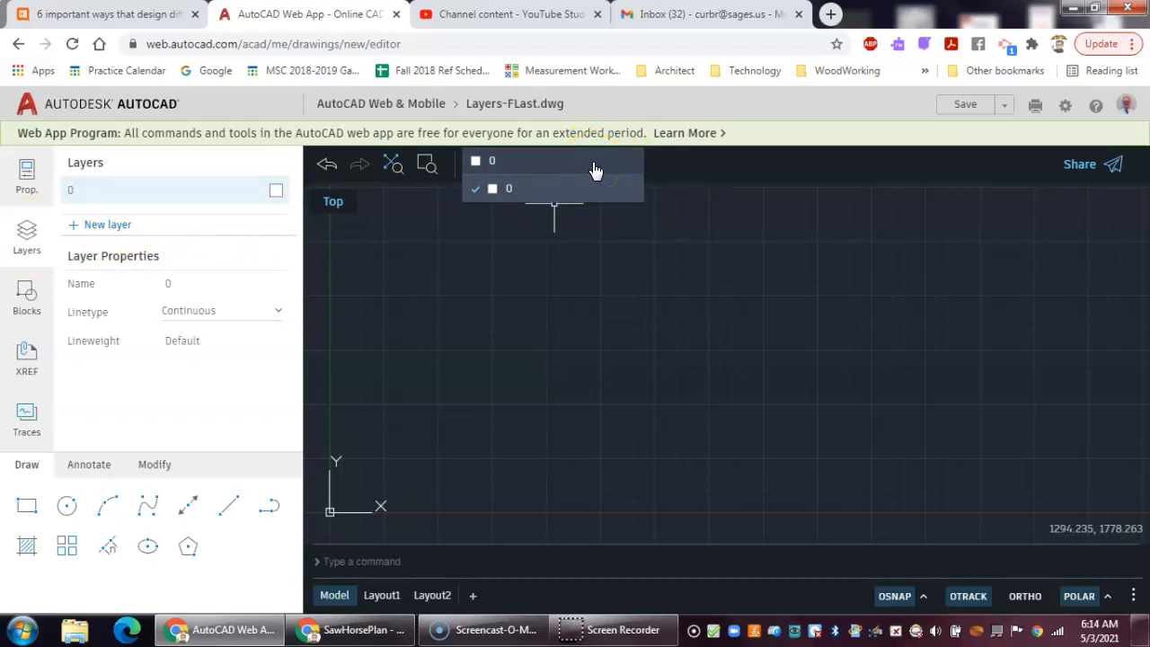
{"action": "left_click", "coordinate": [552, 196]}
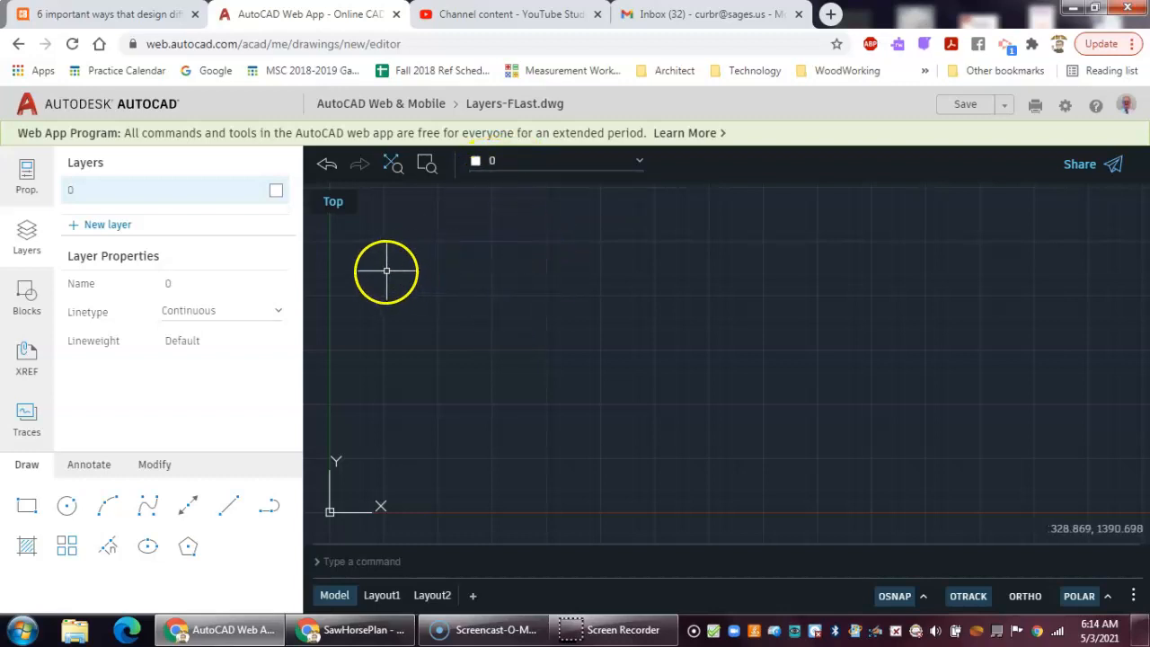
- Create a red layer named Construction Line and make it the current layer
{"action": "left_click", "coordinate": [100, 225]}
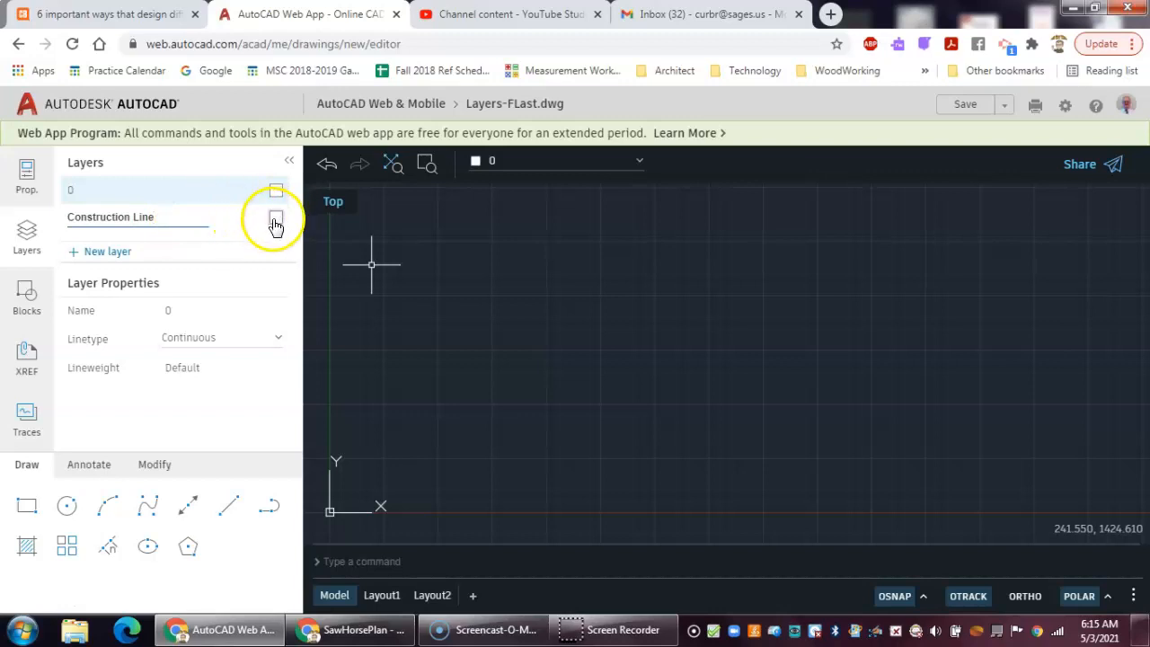
{"action": "left_click", "coordinate": [275, 220]}
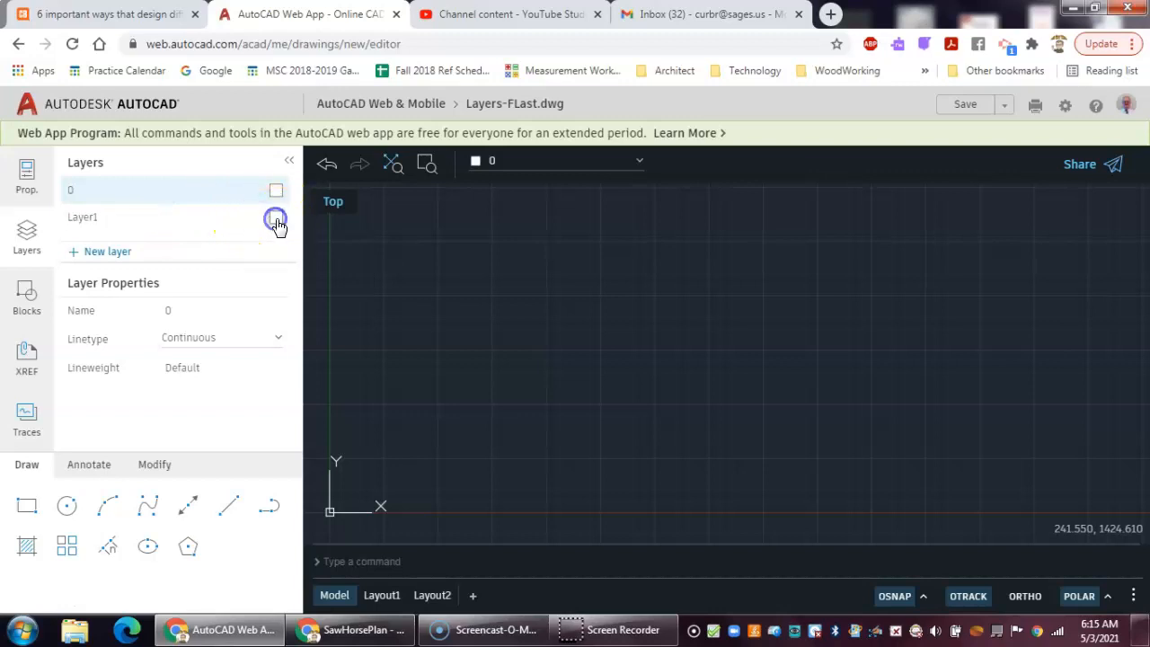
{"action": "left_click", "coordinate": [313, 282]}
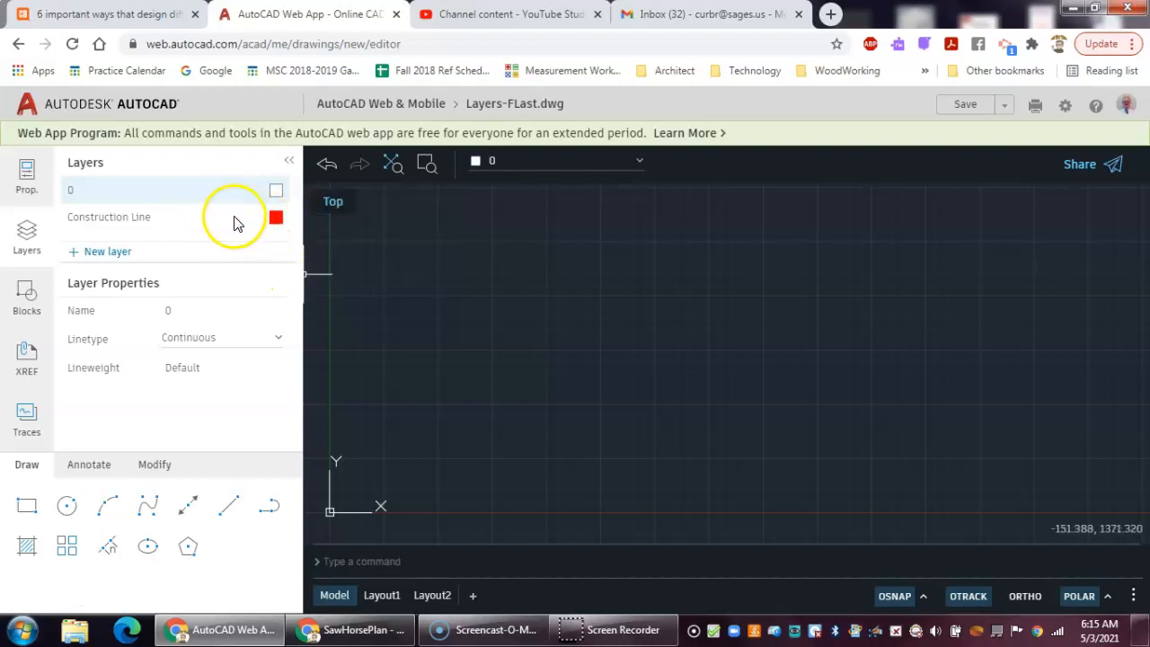
{"action": "left_click", "coordinate": [123, 221]}
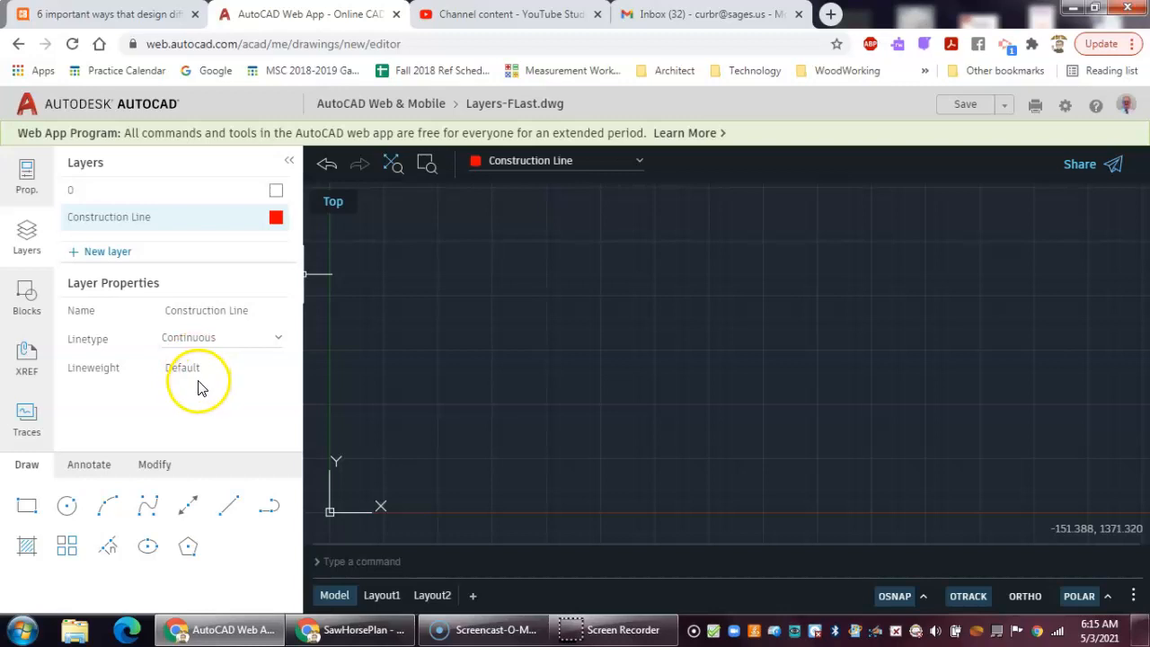
- Create a green layer named Hidden Line and make it the current layer
{"action": "left_click", "coordinate": [108, 251]}
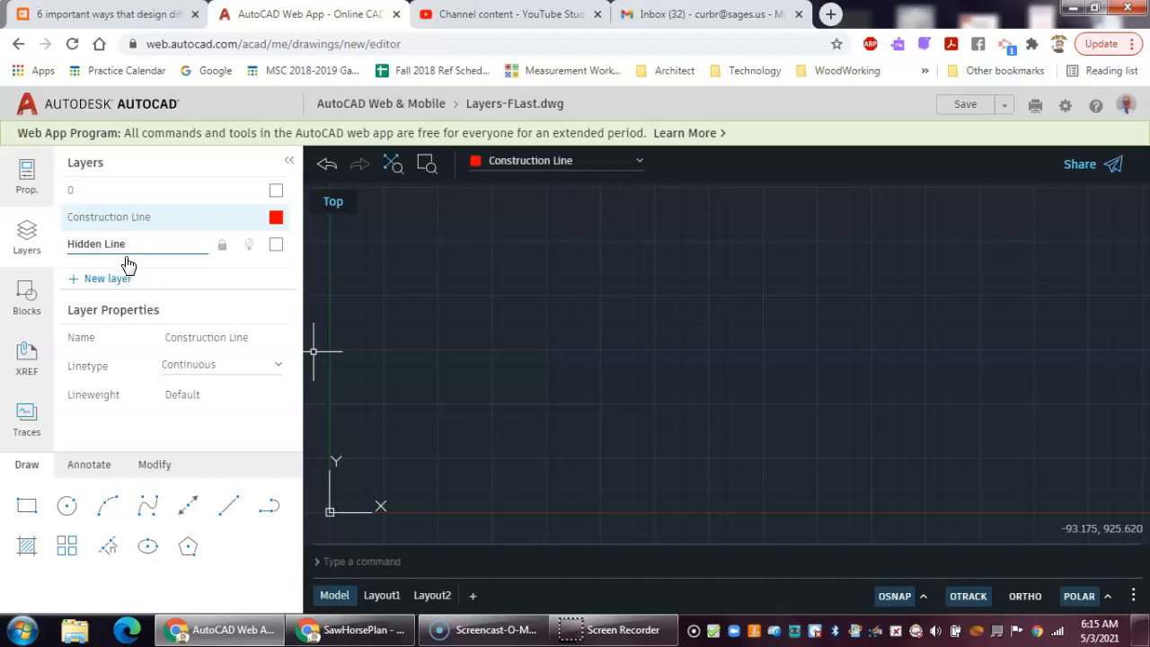
{"action": "left_click", "coordinate": [274, 250]}
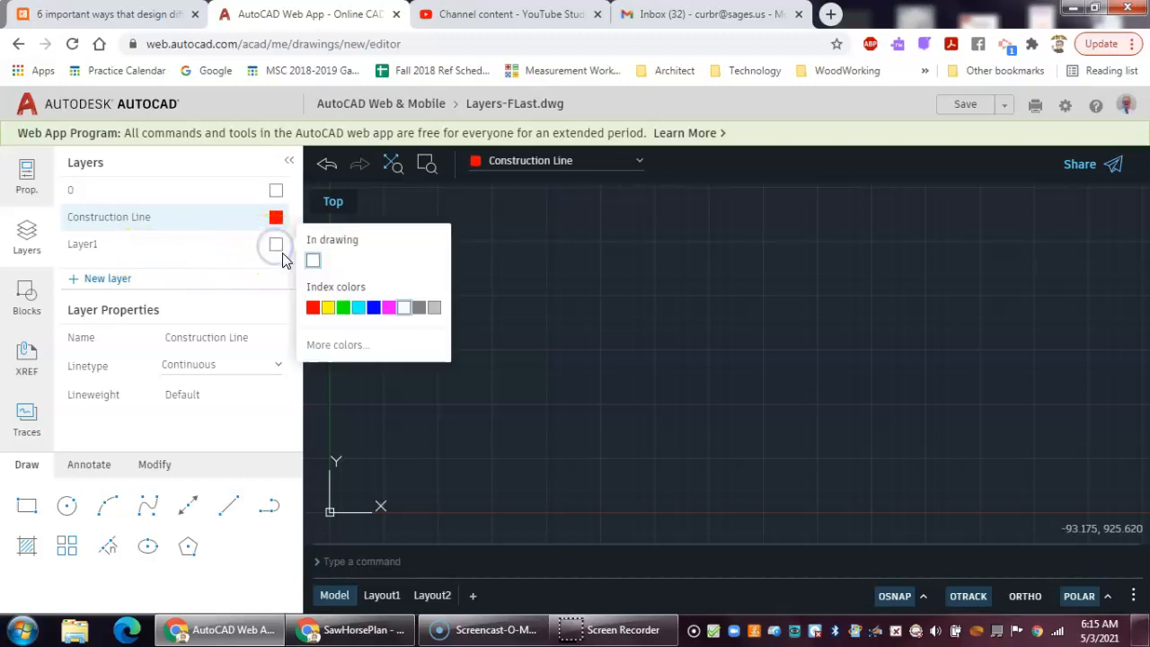
{"action": "left_click", "coordinate": [344, 308]}
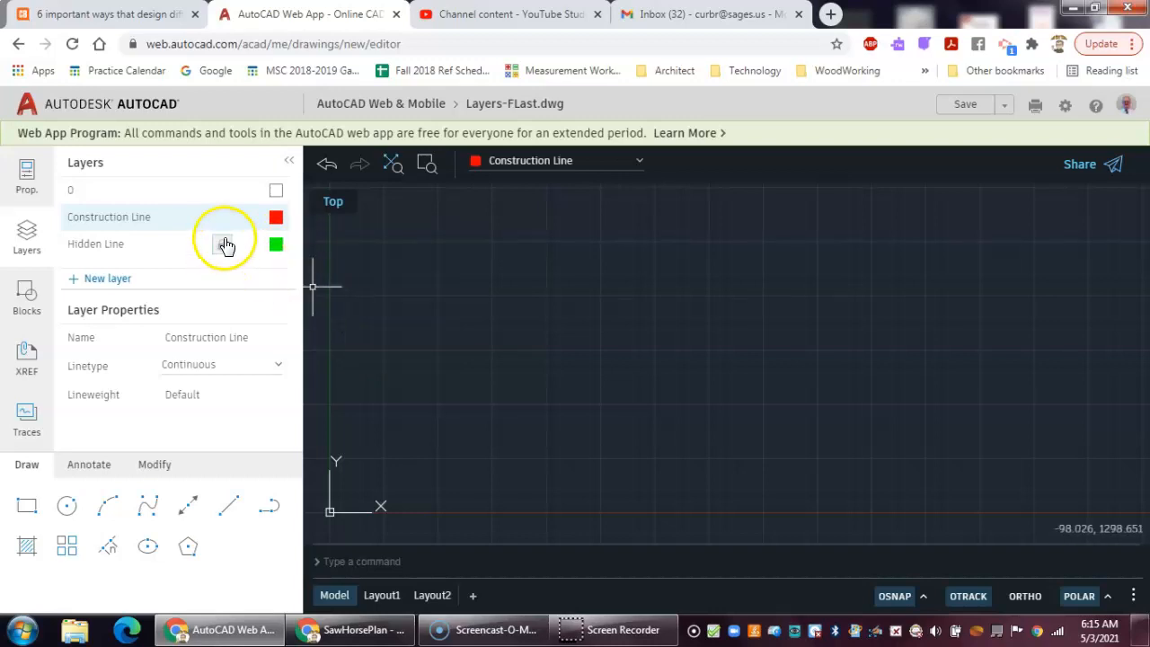
{"action": "left_click", "coordinate": [135, 254]}
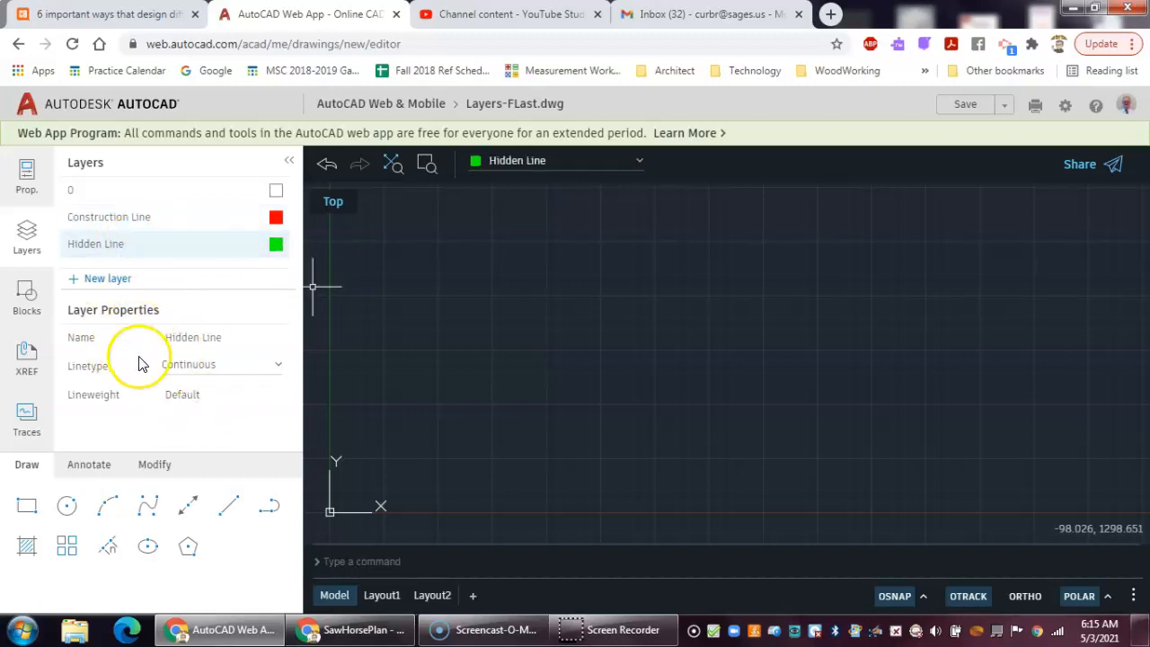
- Set the Hidden Line layer's linetype to HIDDEN
{"action": "left_click", "coordinate": [223, 367]}
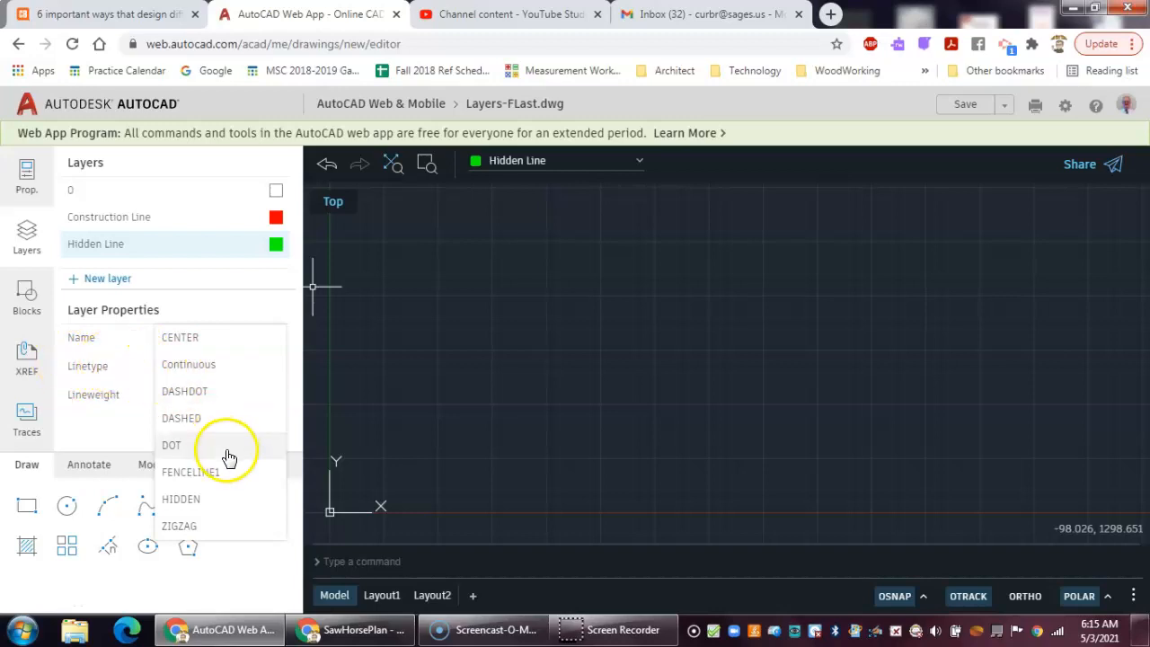
{"action": "left_click", "coordinate": [191, 501]}
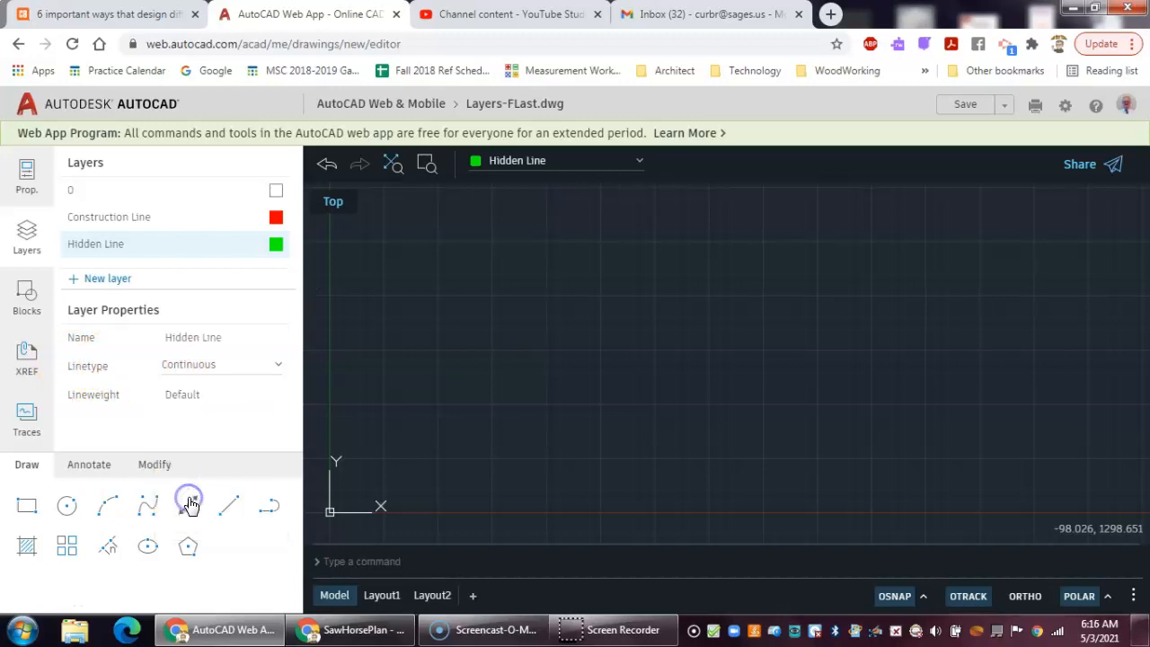
{"action": "left_click", "coordinate": [100, 247]}
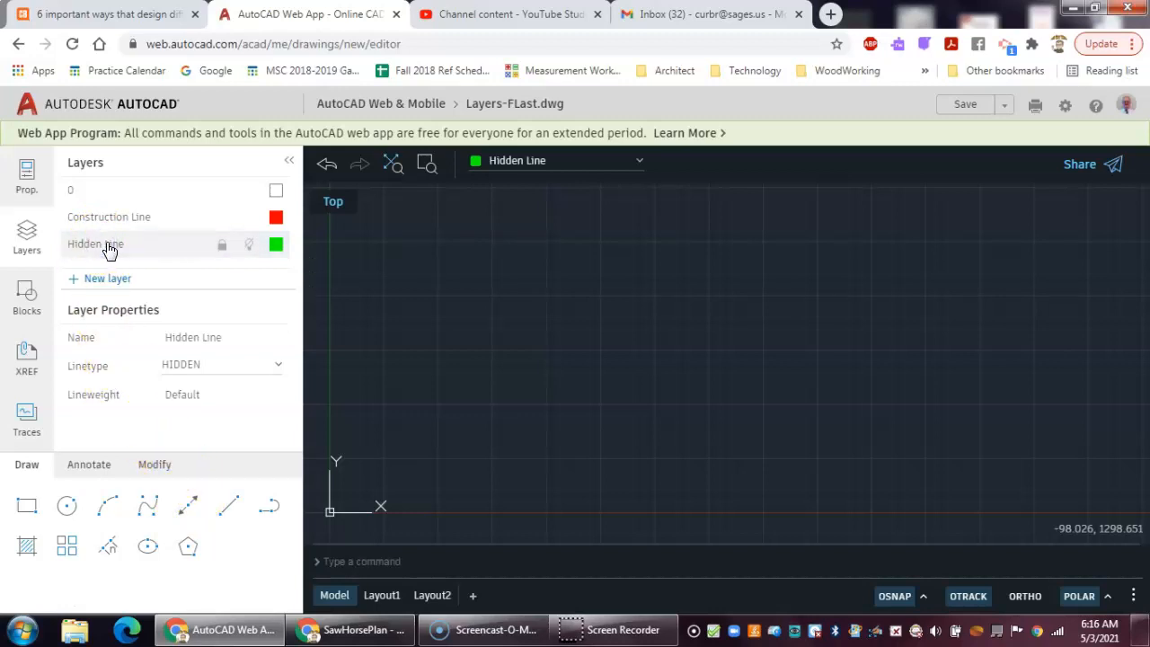
- Switch the current layer between Hidden Line, Construction Line and 0, finishing with layer 0 current
{"action": "left_click", "coordinate": [115, 253]}
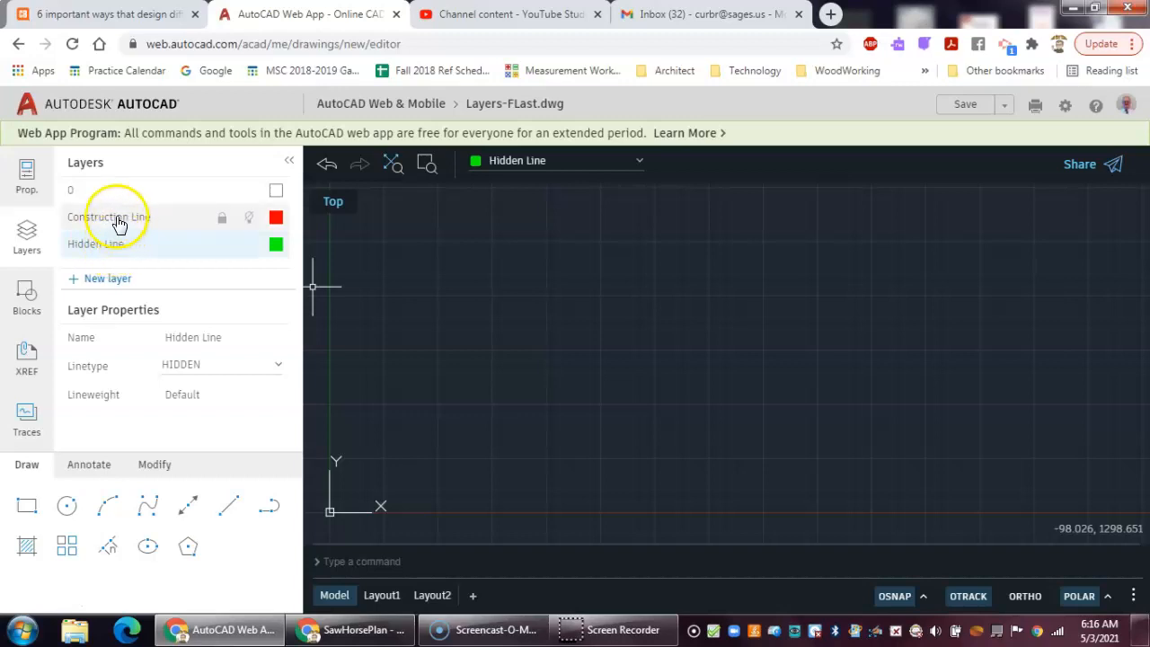
{"action": "left_click", "coordinate": [119, 222]}
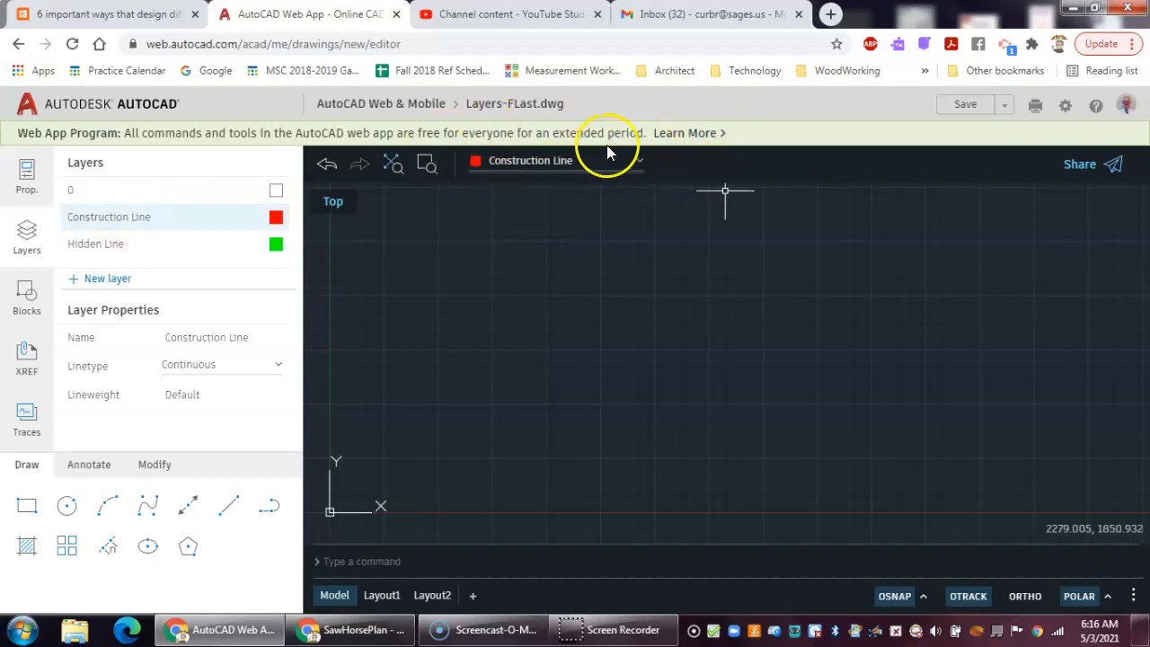
{"action": "left_click", "coordinate": [102, 193]}
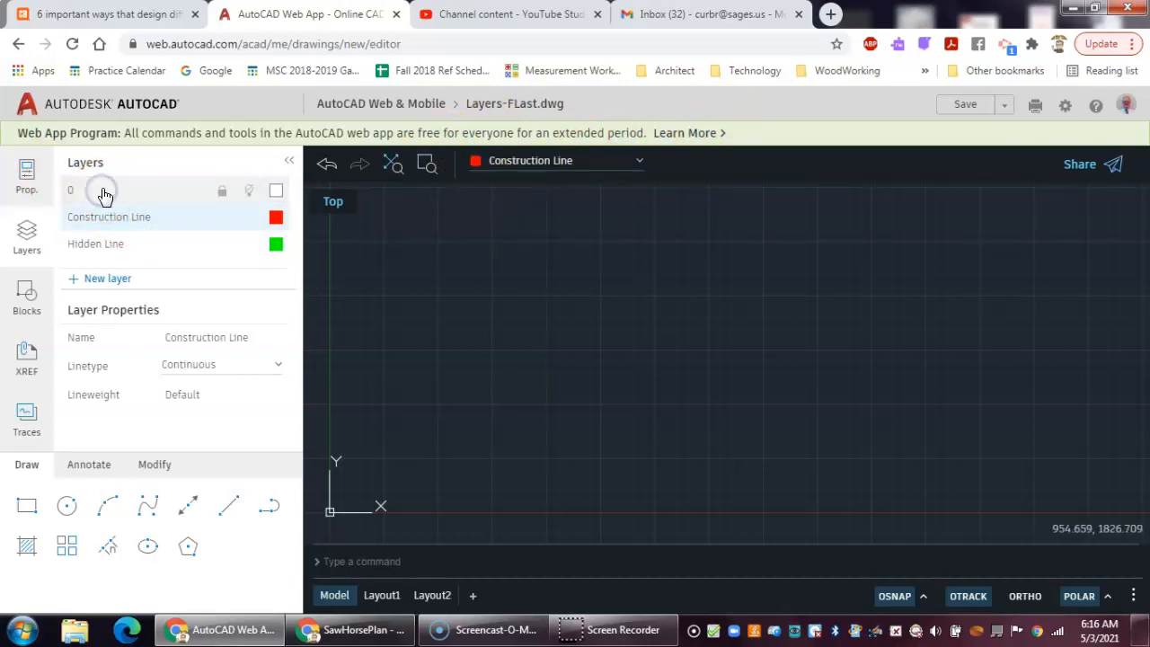
{"action": "left_click", "coordinate": [103, 247]}
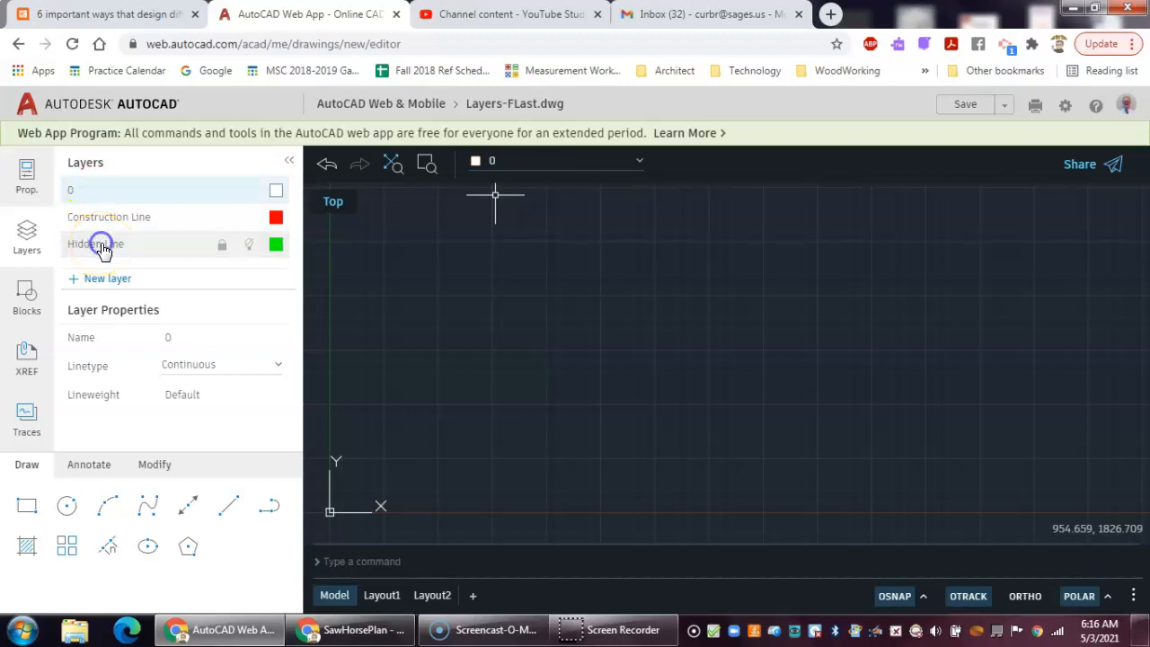
{"action": "left_click", "coordinate": [81, 214]}
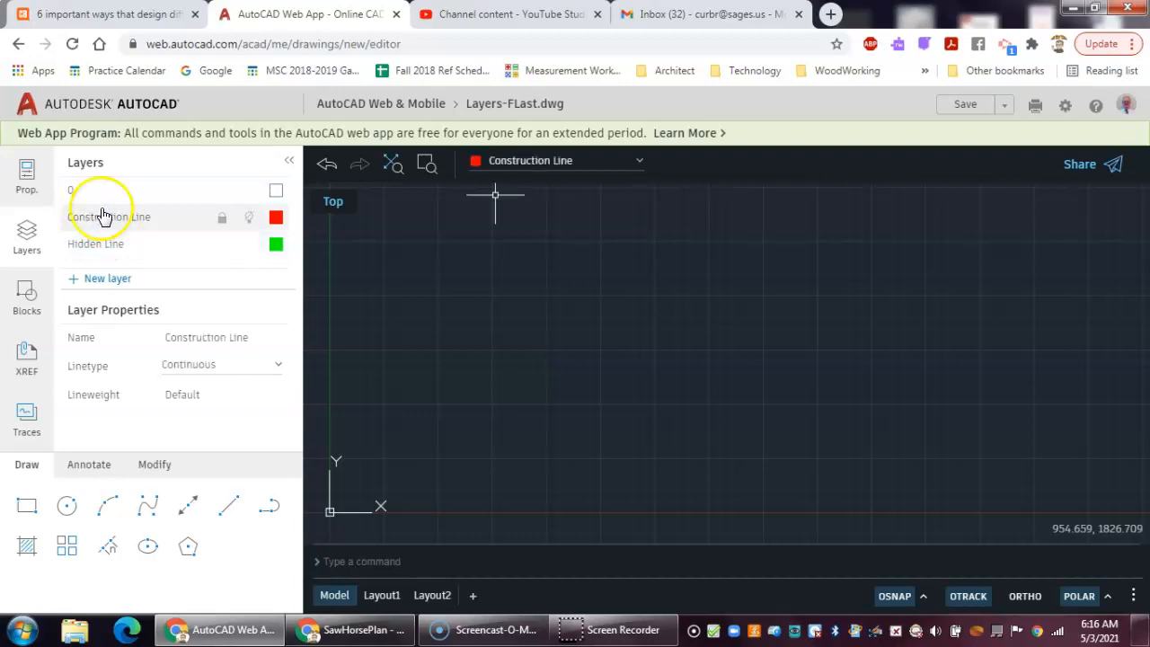
{"action": "left_click", "coordinate": [99, 198]}
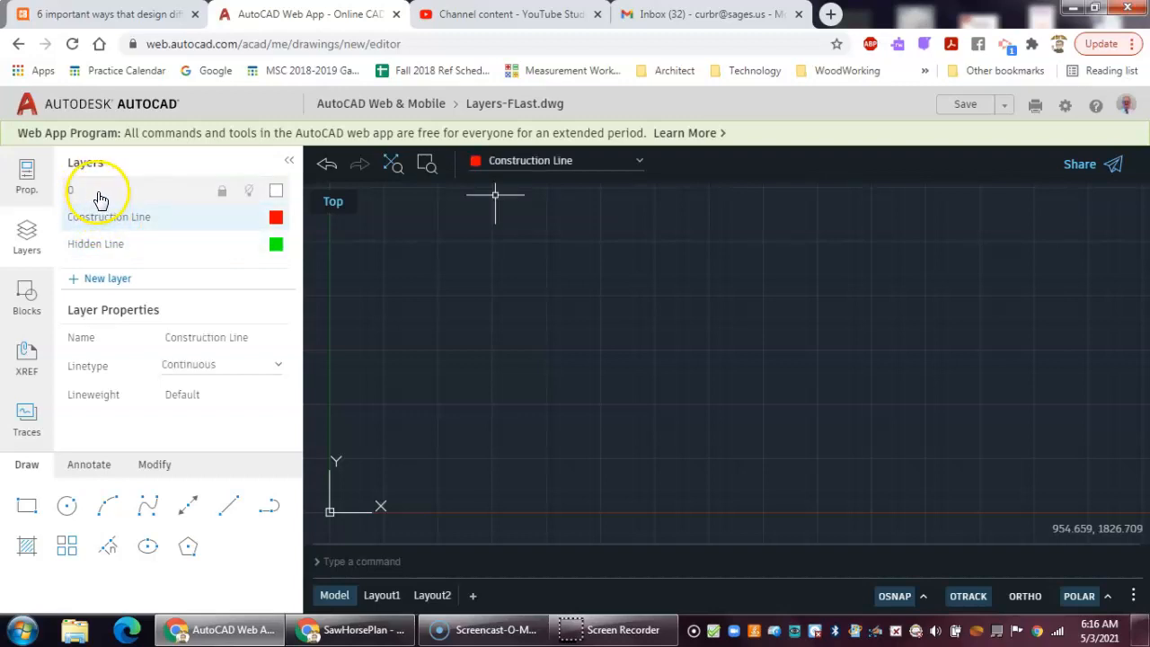
{"action": "left_click", "coordinate": [102, 196]}
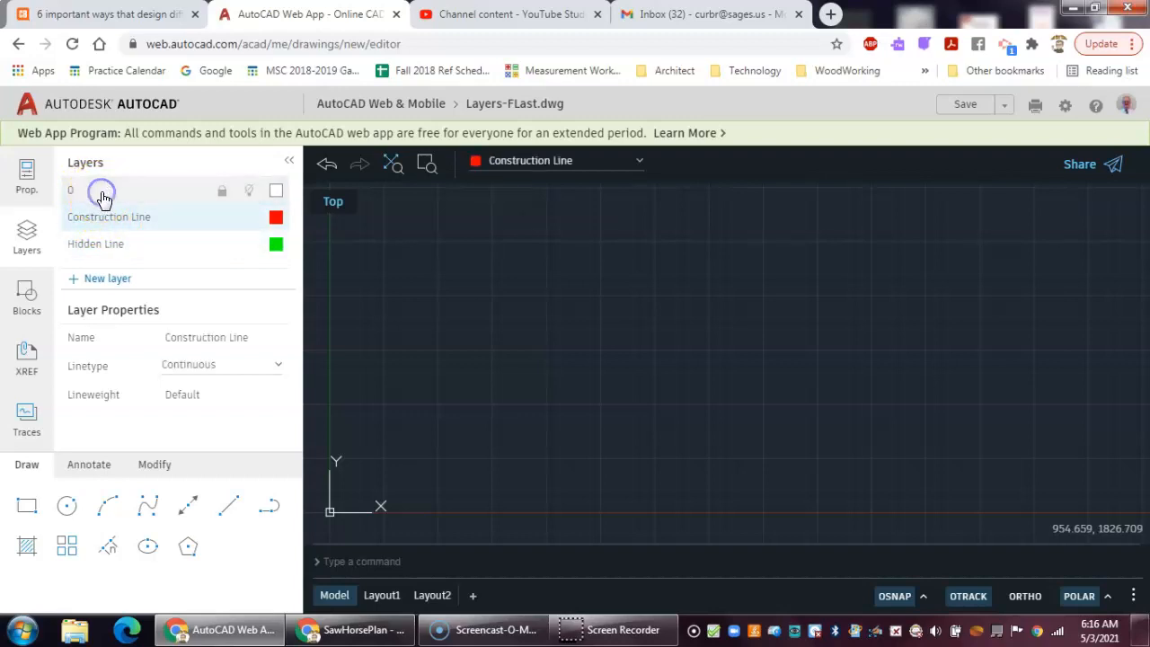
{"action": "left_click", "coordinate": [103, 198]}
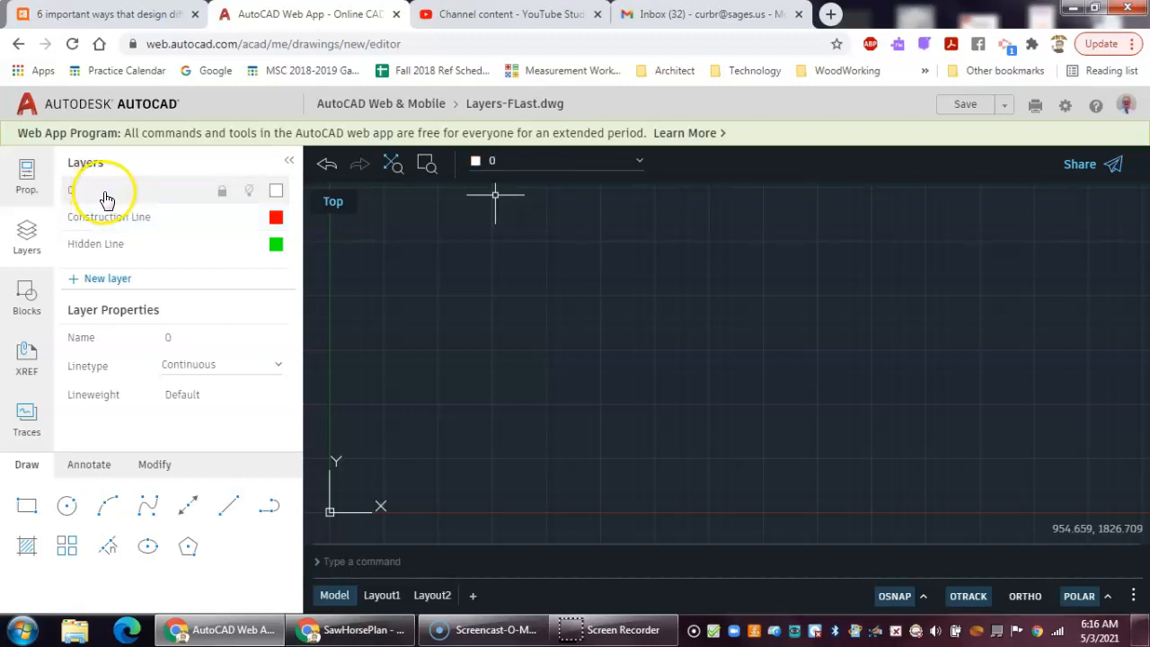
- Add a new layer named Center Line and give it the color red
{"action": "left_click", "coordinate": [107, 281]}
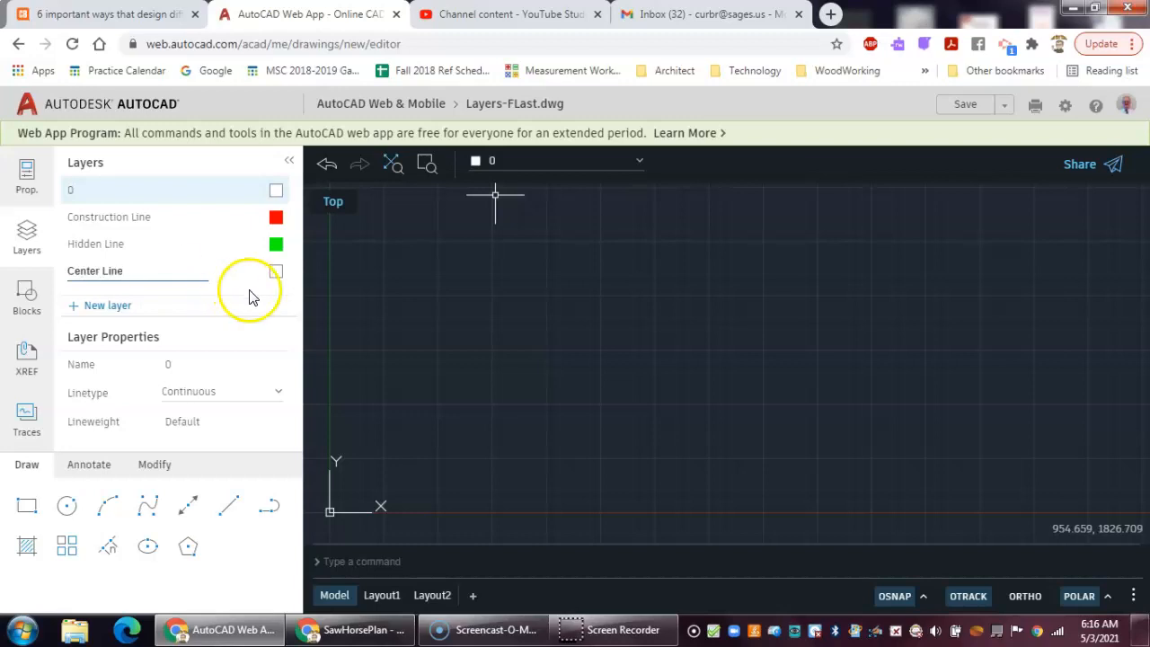
{"action": "left_click", "coordinate": [275, 271]}
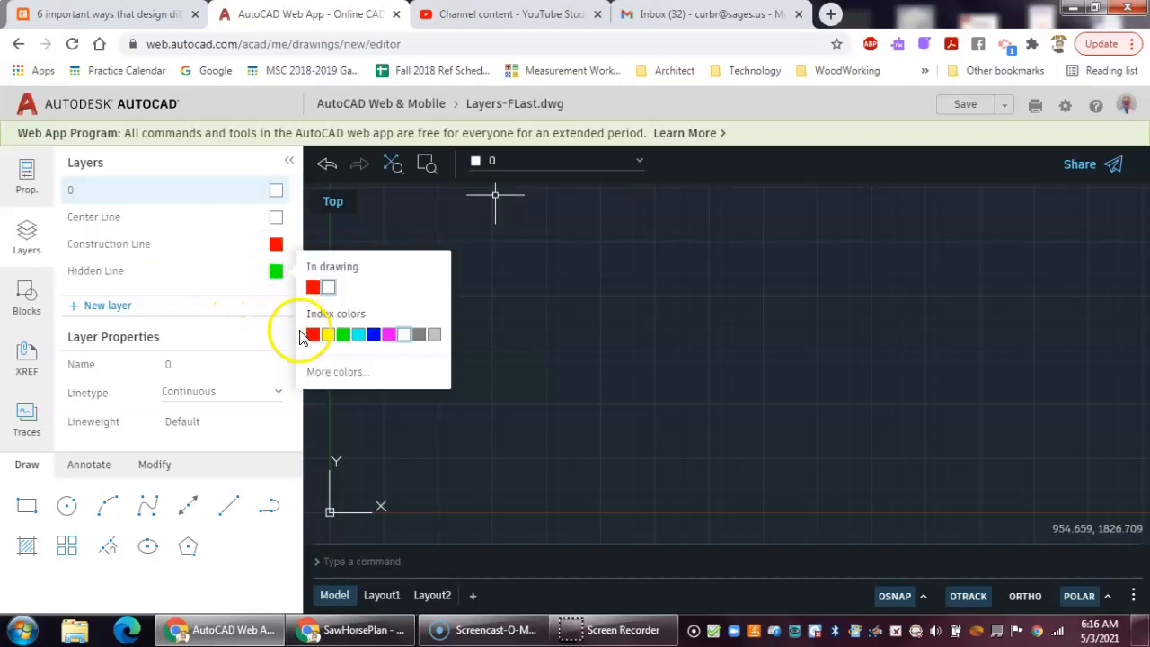
{"action": "left_click", "coordinate": [313, 334]}
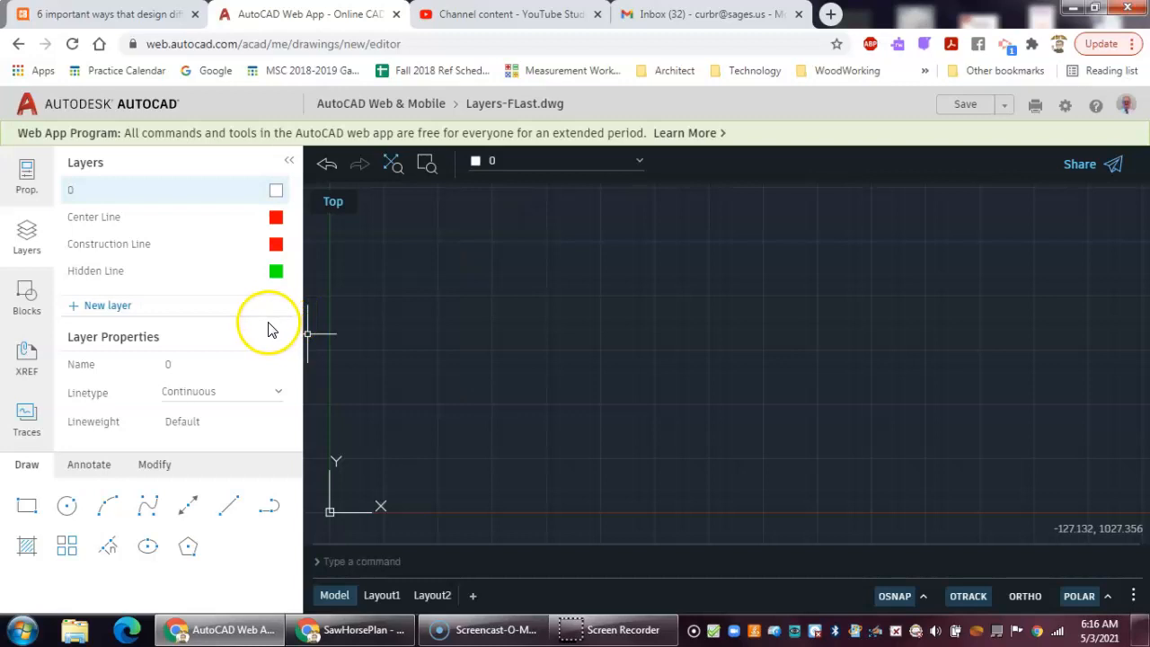
- Make Center Line the current layer and set its linetype to CENTER
{"action": "double_click", "coordinate": [99, 225]}
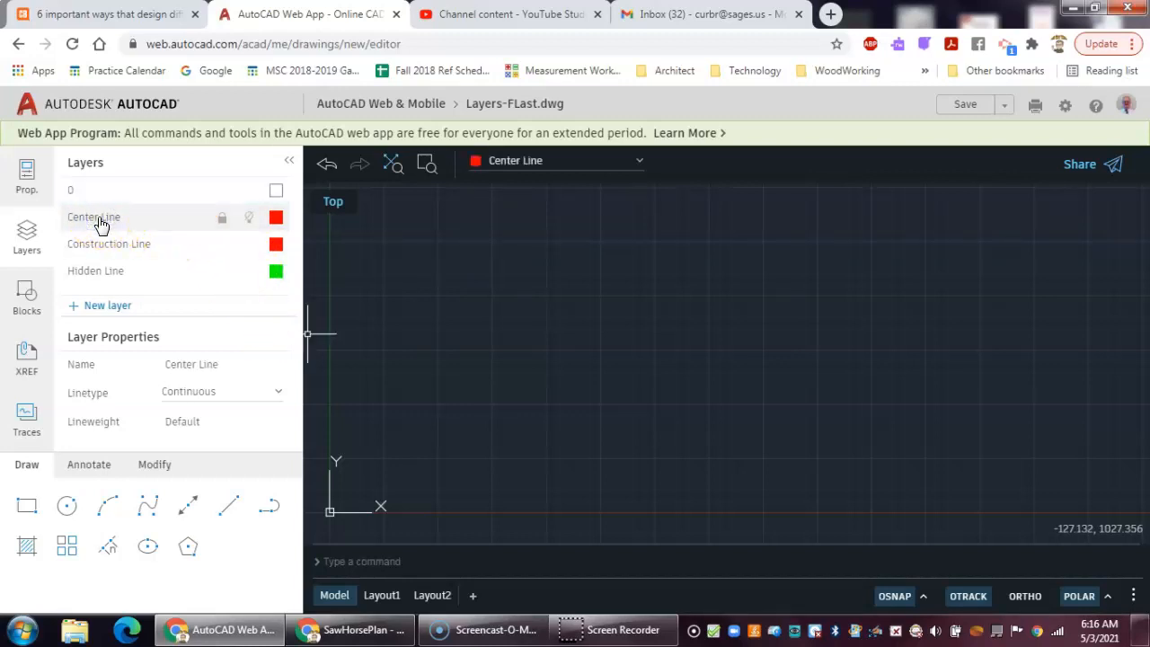
{"action": "left_click", "coordinate": [98, 224]}
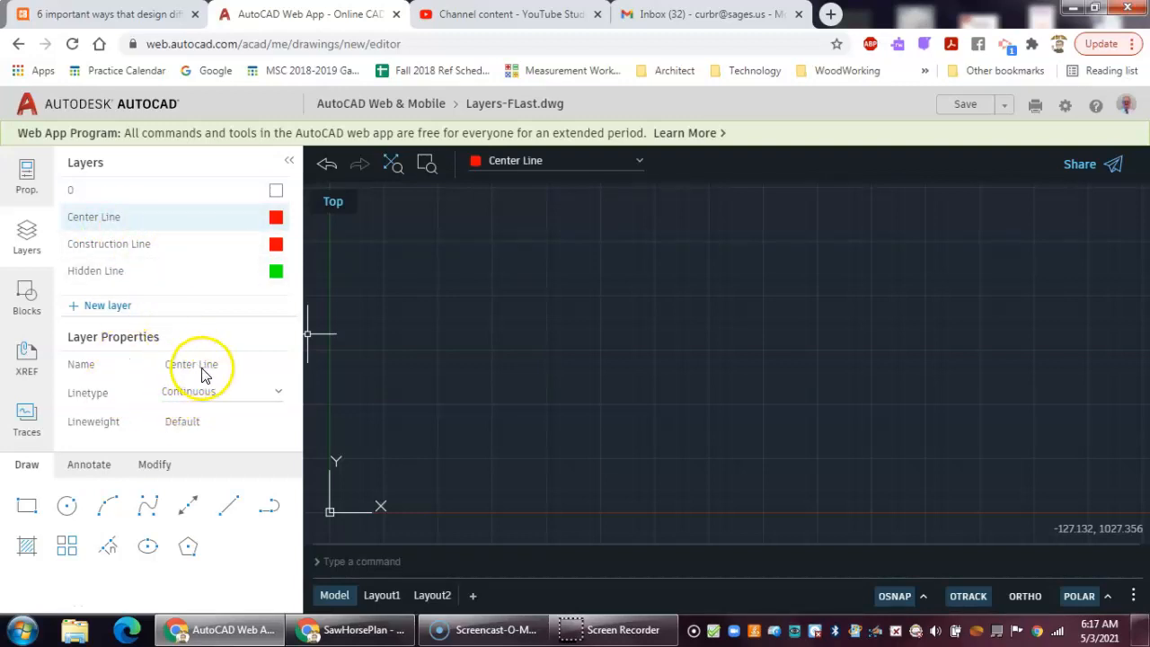
{"action": "left_click", "coordinate": [212, 395]}
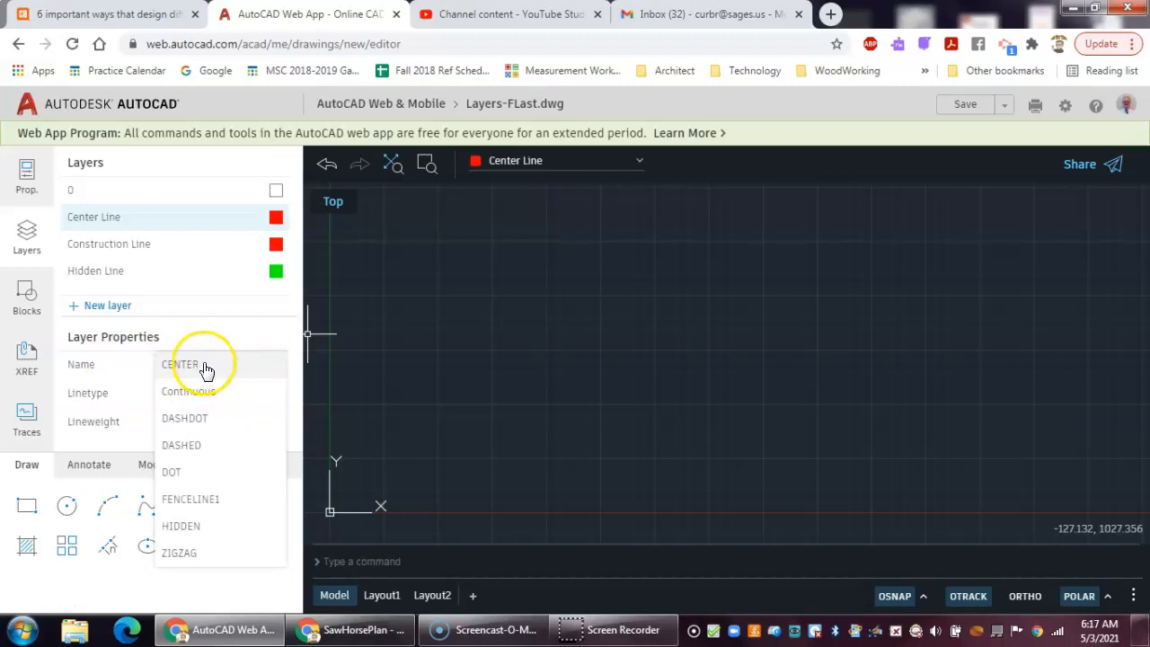
{"action": "left_click", "coordinate": [205, 365]}
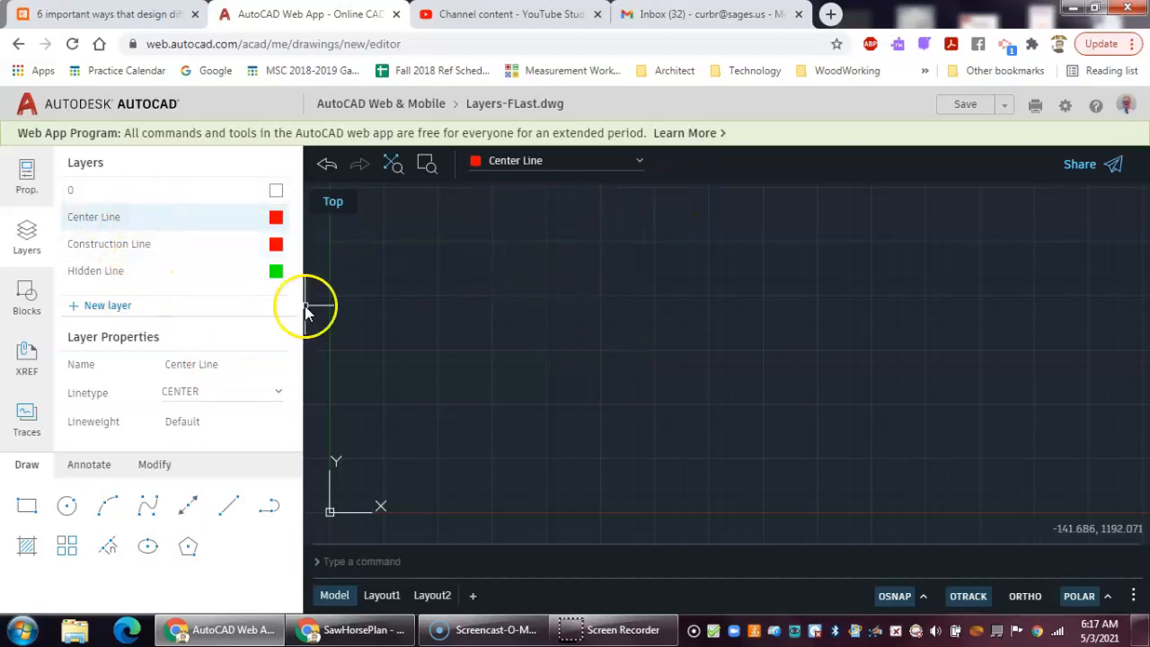
- Make layer 0 current and draw a 5-unit horizontal line starting at point 5,5
{"action": "left_click", "coordinate": [107, 193]}
{"action": "left_click", "coordinate": [104, 196]}
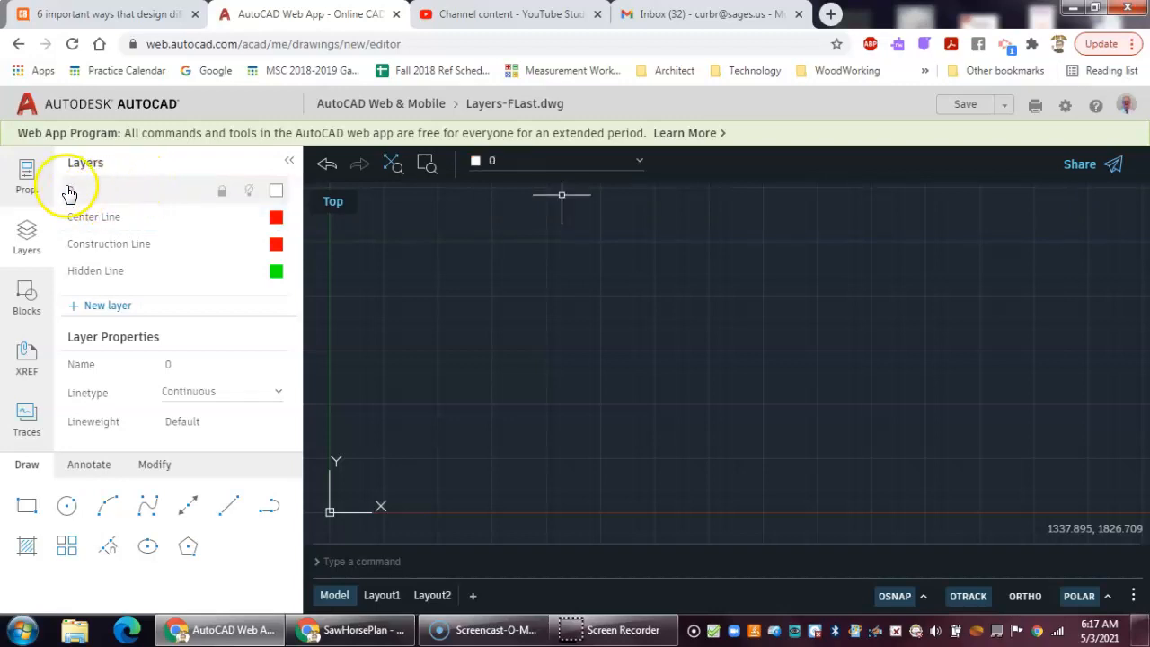
{"action": "left_click", "coordinate": [225, 507]}
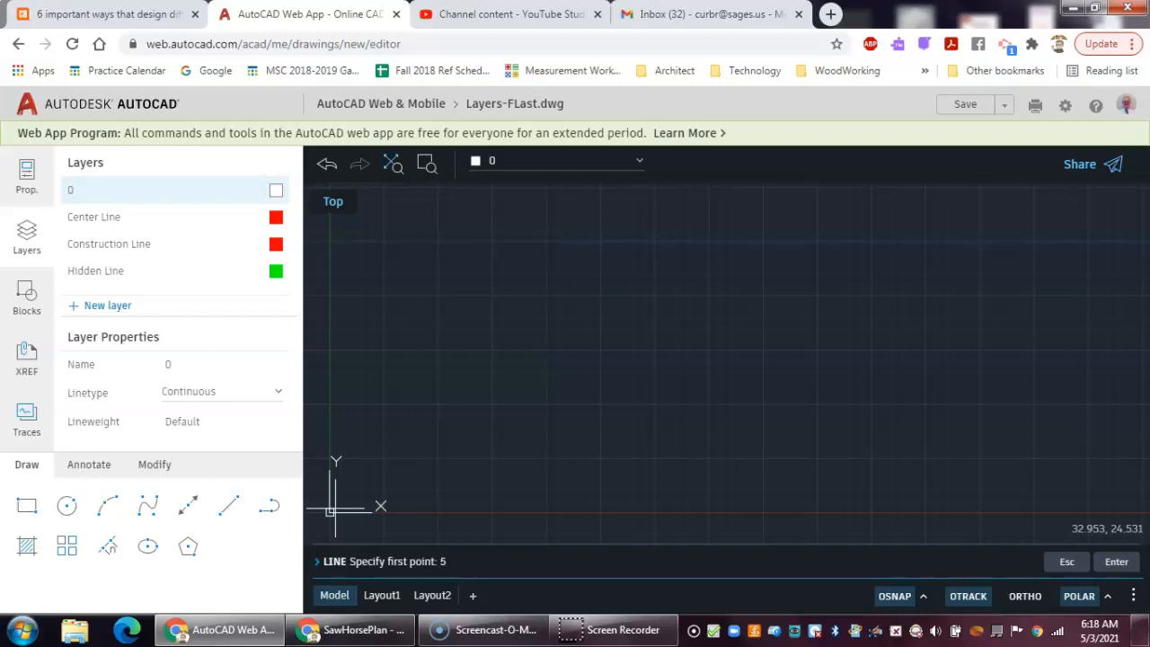
{"action": "type", "text": "5,5:"}
{"action": "key", "text": "Return"}
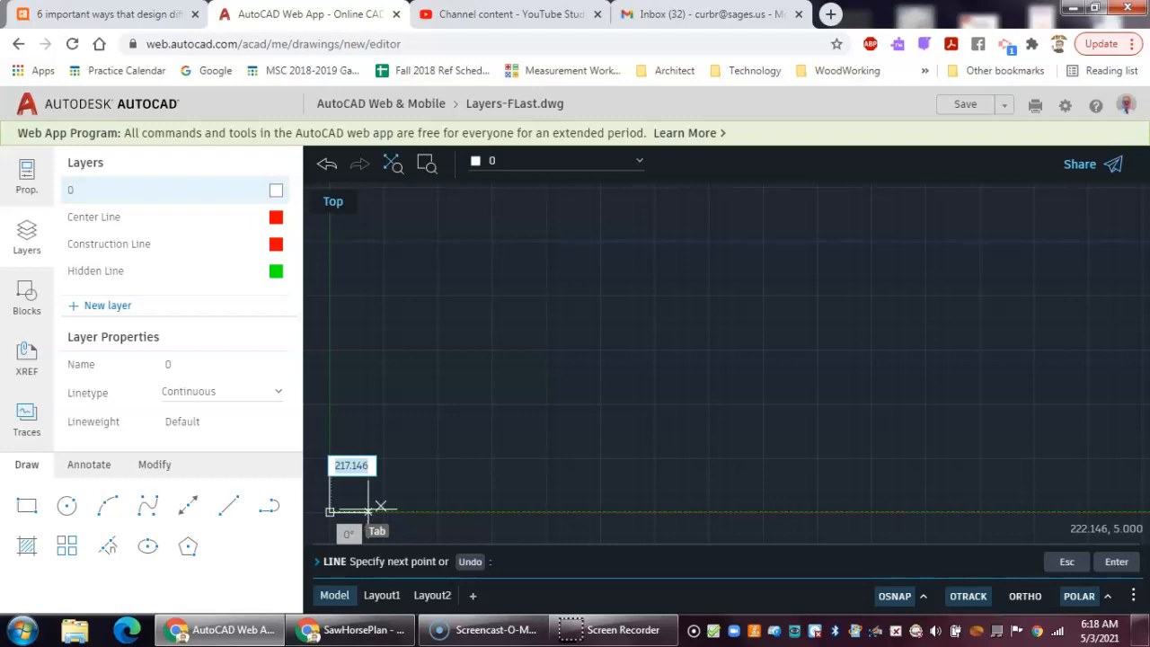
{"action": "type", "text": "5"}
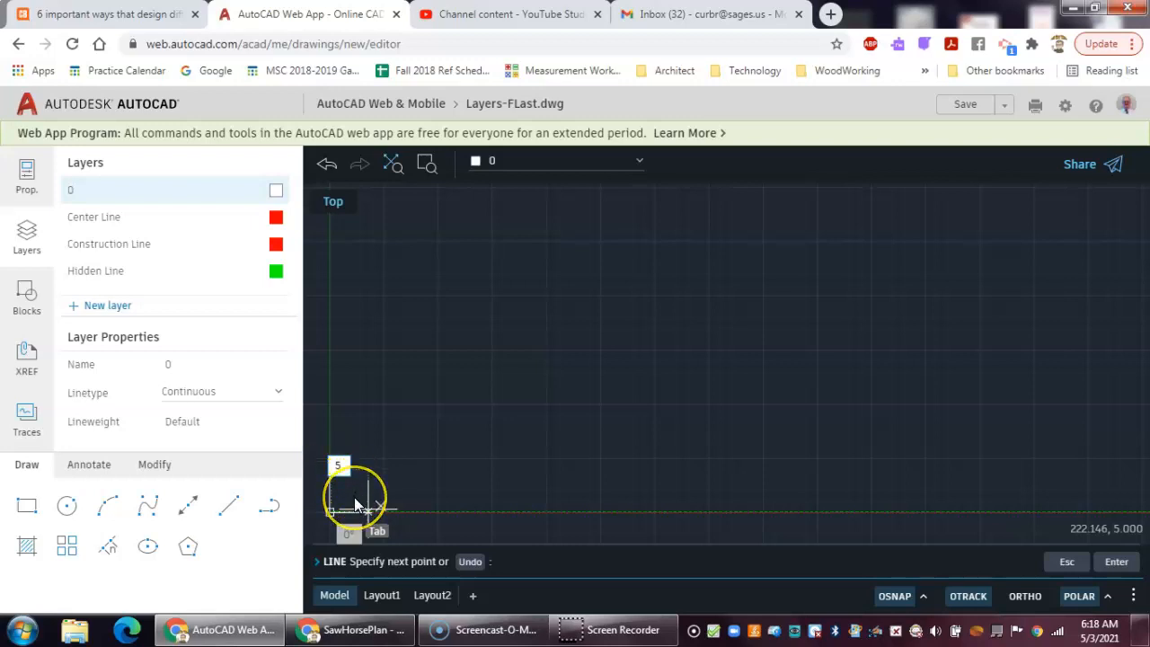
{"action": "key", "text": "Return"}
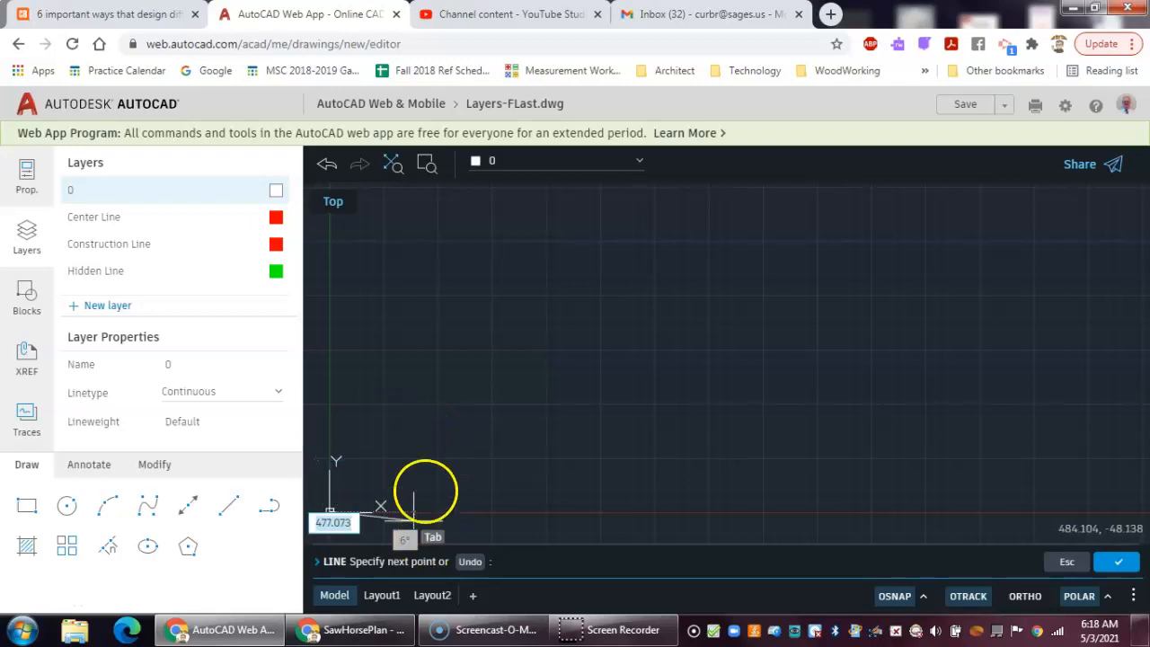
{"action": "right_click", "coordinate": [438, 458]}
{"action": "left_click", "coordinate": [458, 481]}
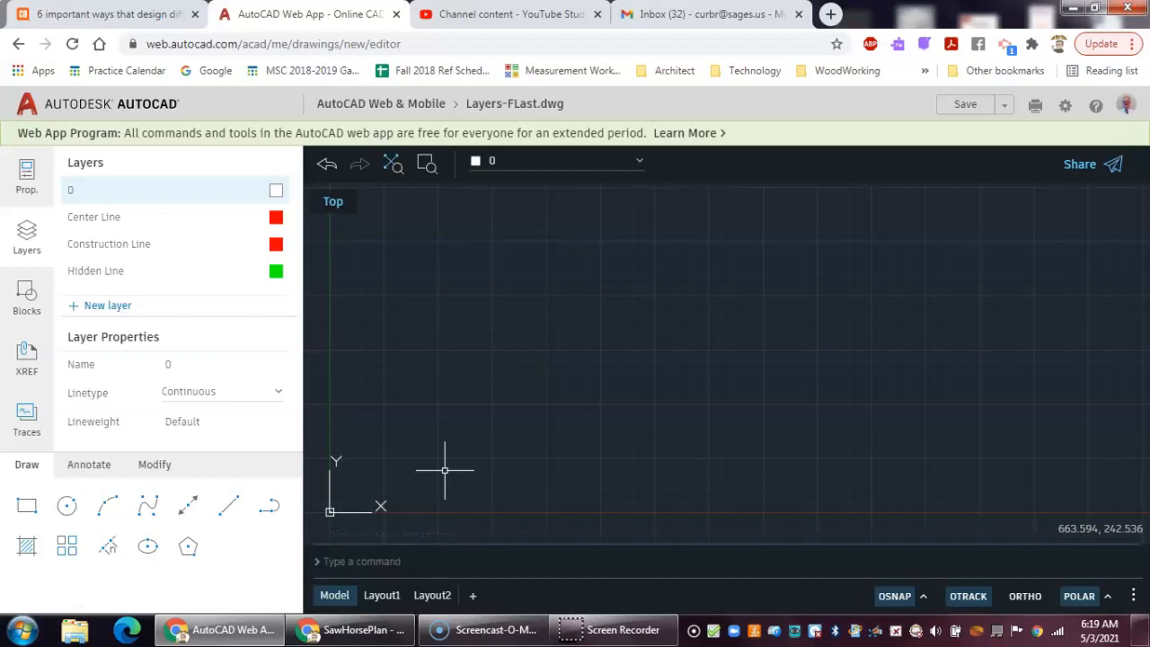
- Make Construction Line the current layer
{"action": "type", "text": "zoom"}
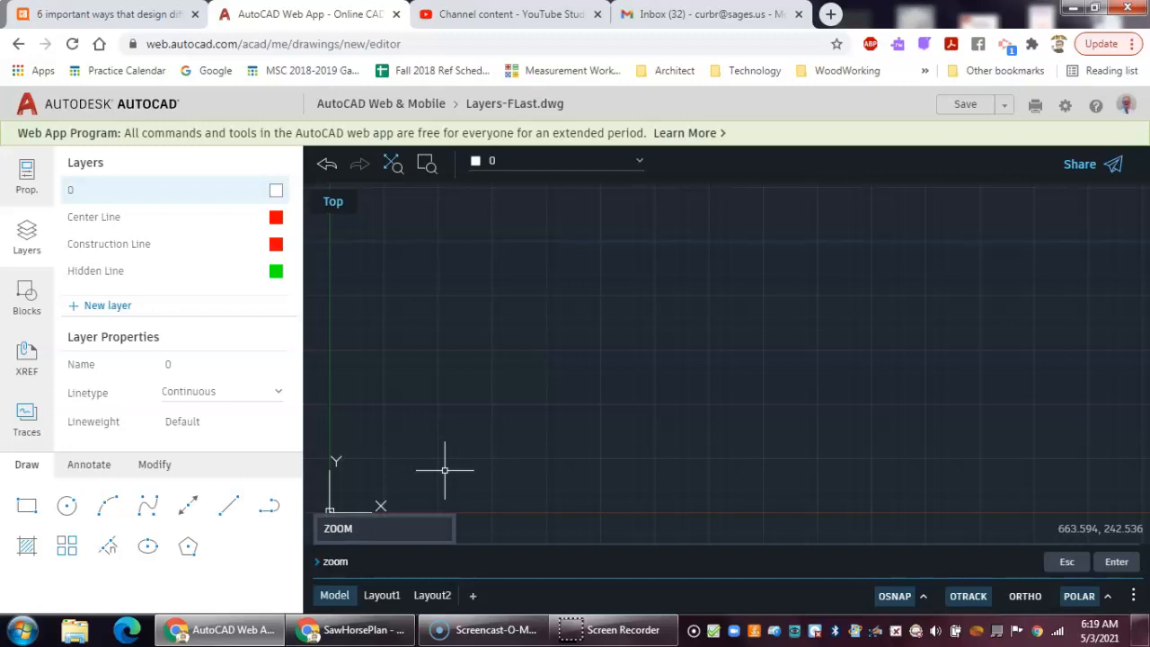
{"action": "key", "text": "Return"}
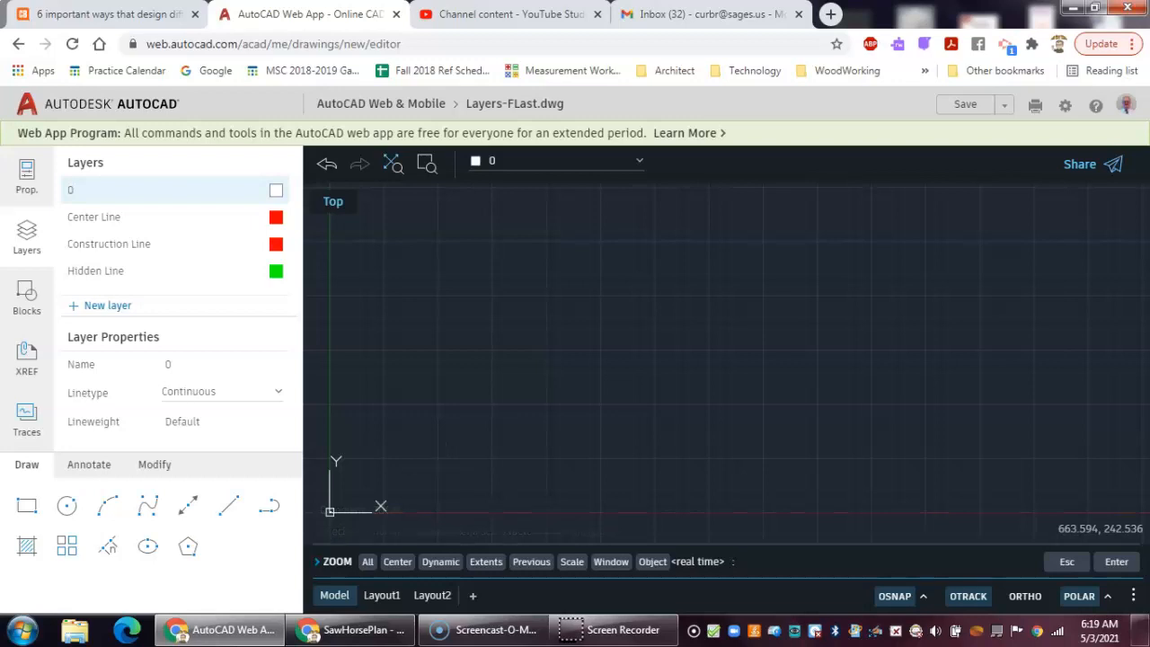
{"action": "key", "text": "Return"}
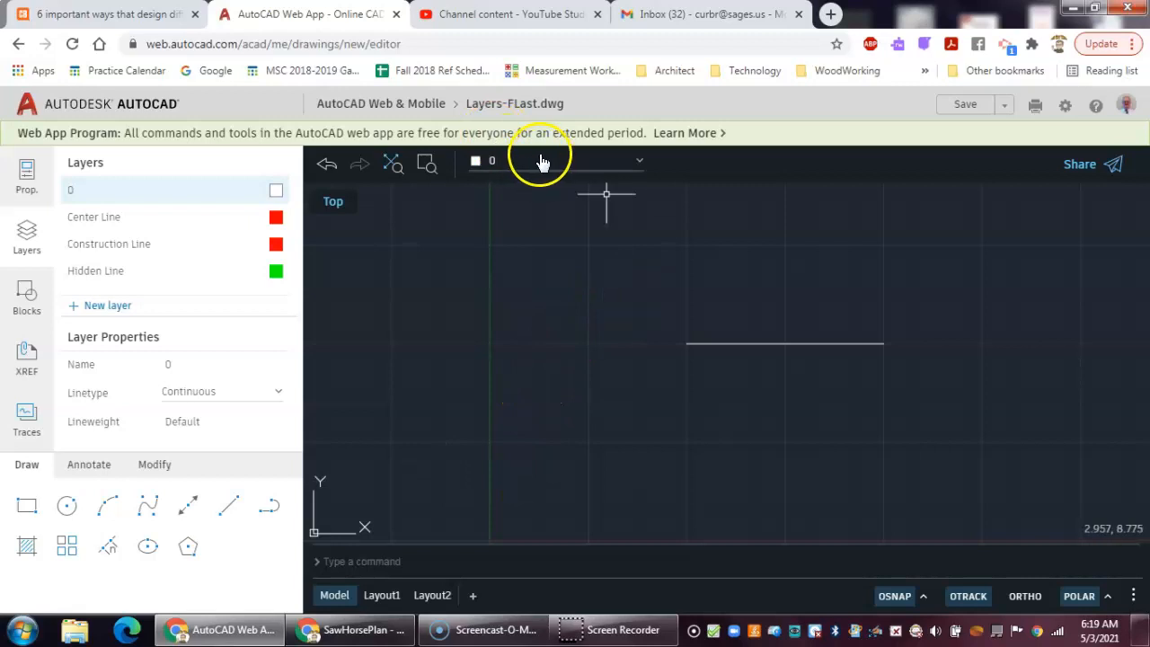
{"action": "left_click", "coordinate": [640, 165]}
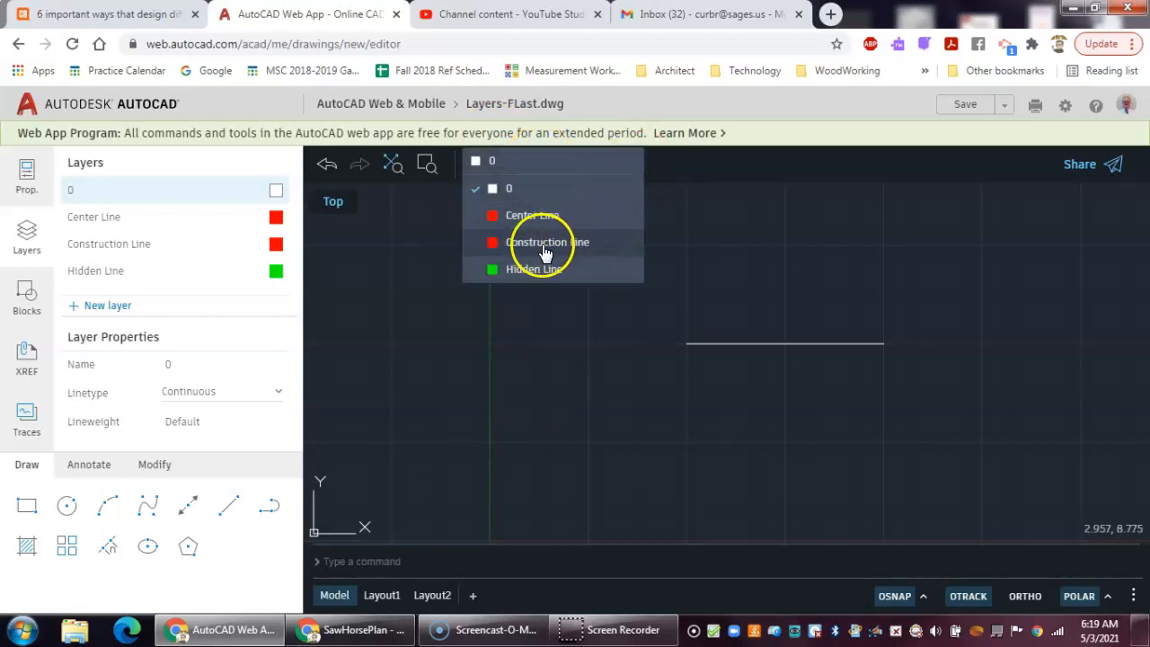
{"action": "left_click", "coordinate": [554, 248]}
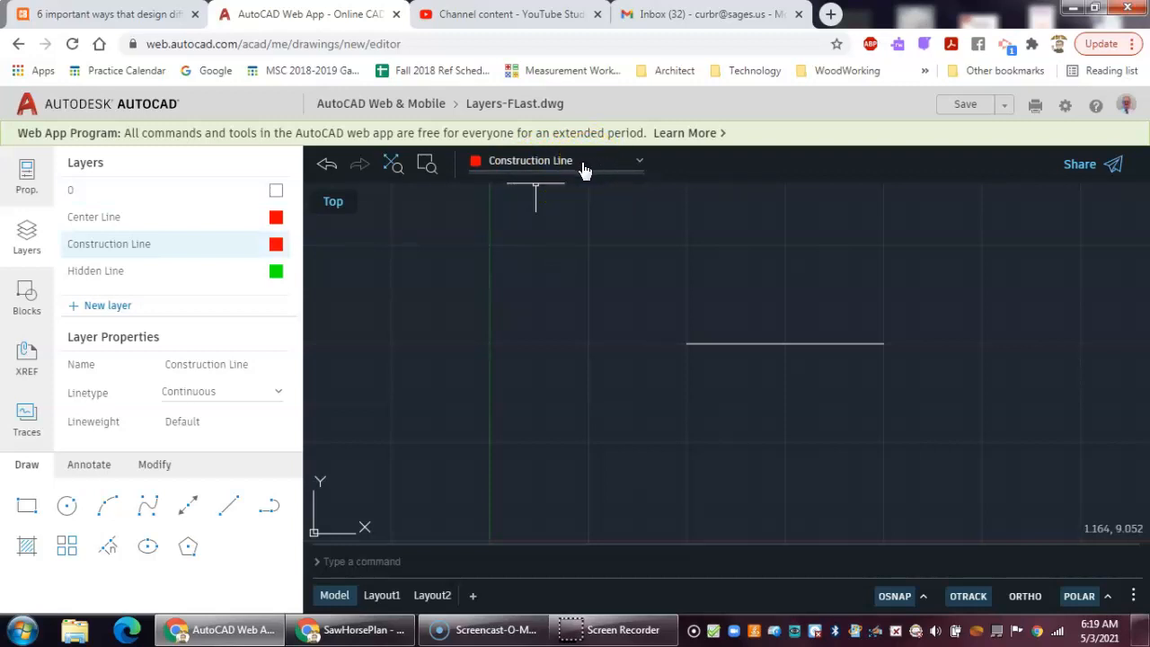
{"action": "left_click", "coordinate": [599, 271]}
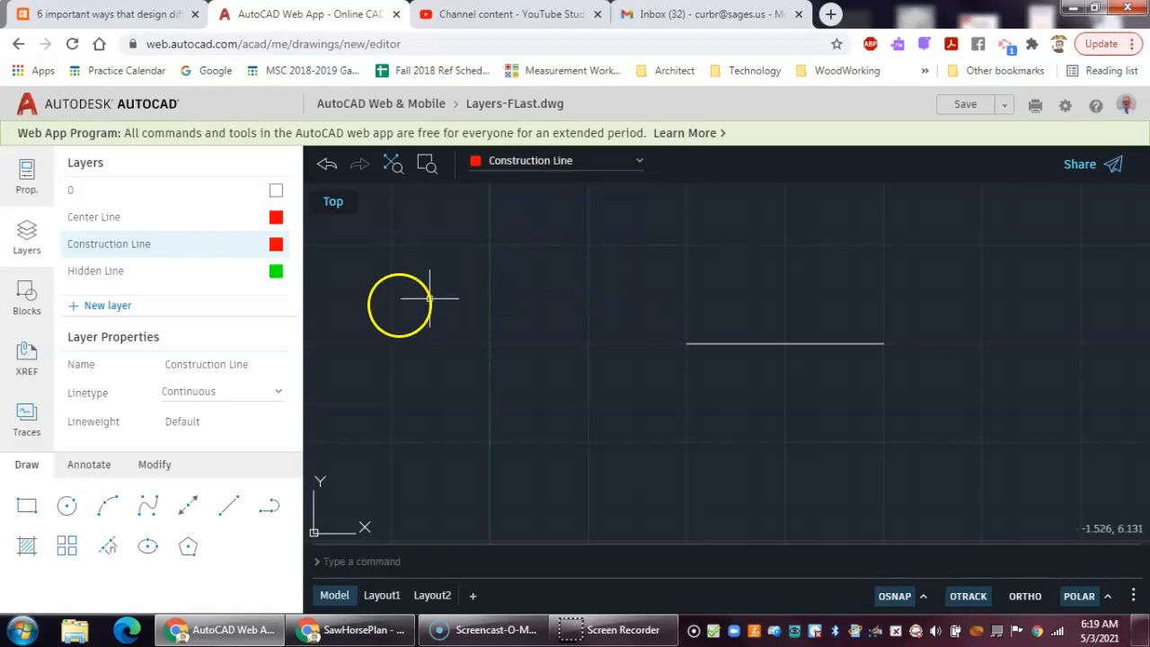
- Draw a 5-unit horizontal line at 0 degrees starting at point 5,10 on the Construction Line layer
{"action": "left_click", "coordinate": [239, 516]}
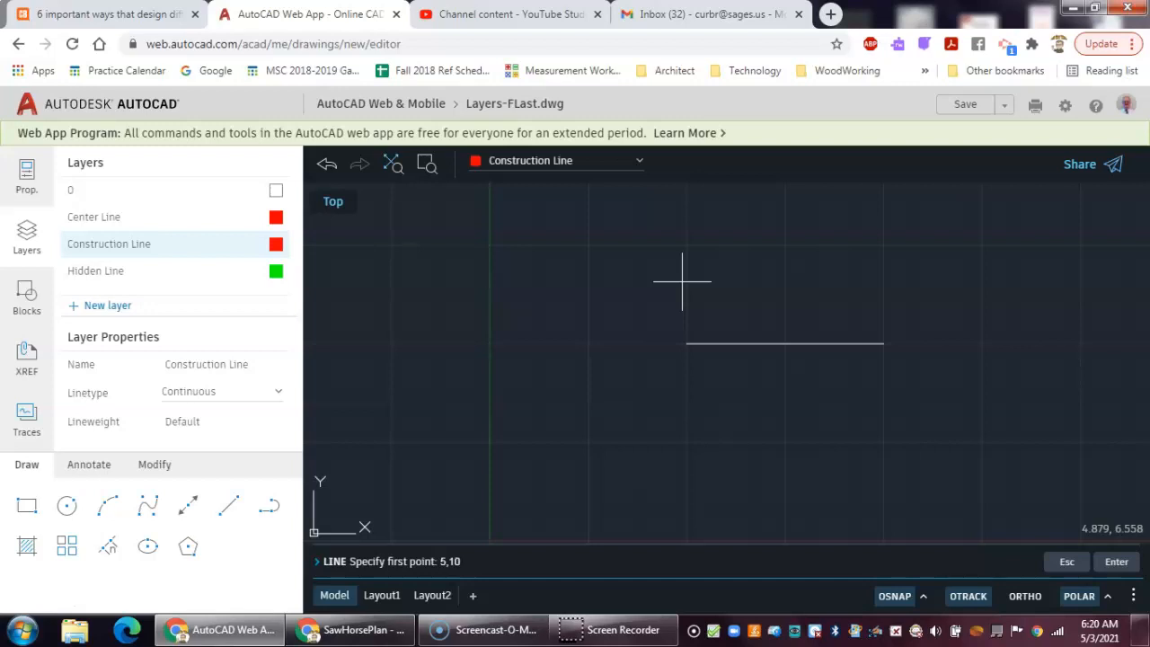
{"action": "key", "text": "Return"}
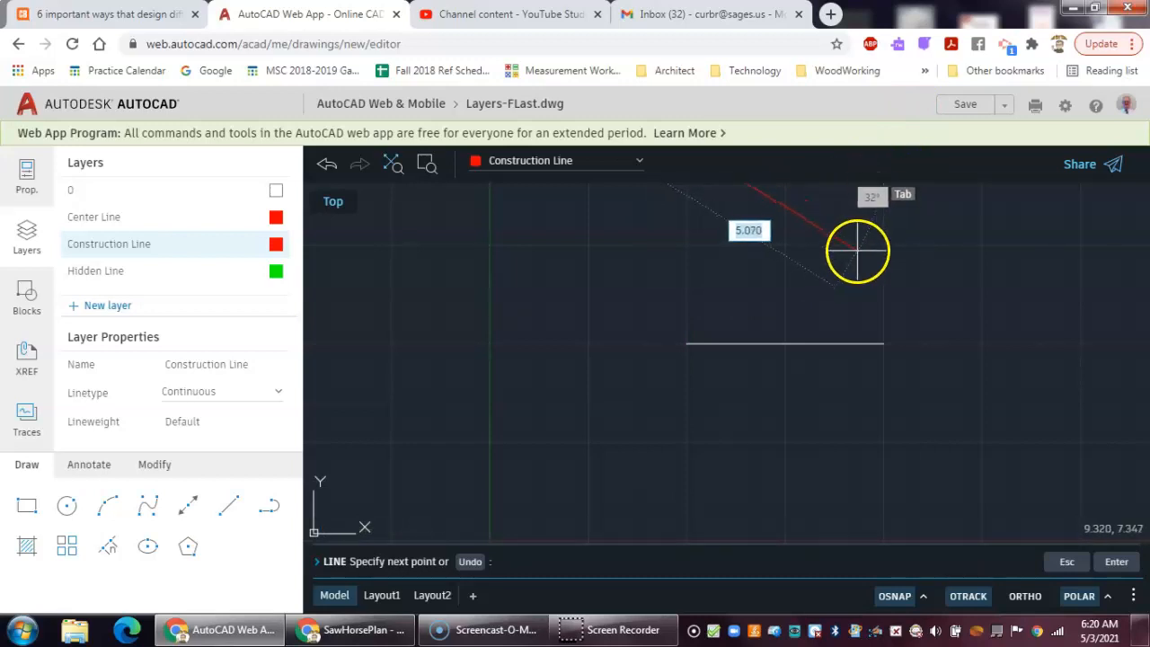
{"action": "scroll", "coordinate": [856, 241], "scroll_direction": "down", "scroll_amount": 1}
{"action": "scroll", "coordinate": [856, 242], "scroll_direction": "down", "scroll_amount": 1}
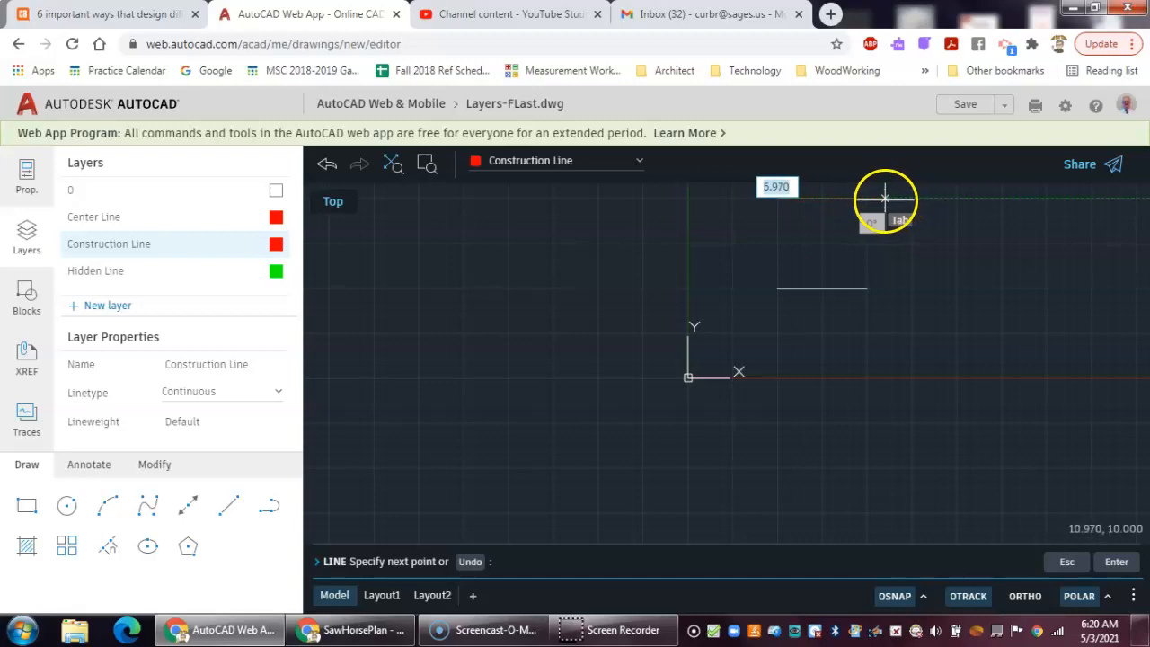
{"action": "left_click", "coordinate": [1080, 597]}
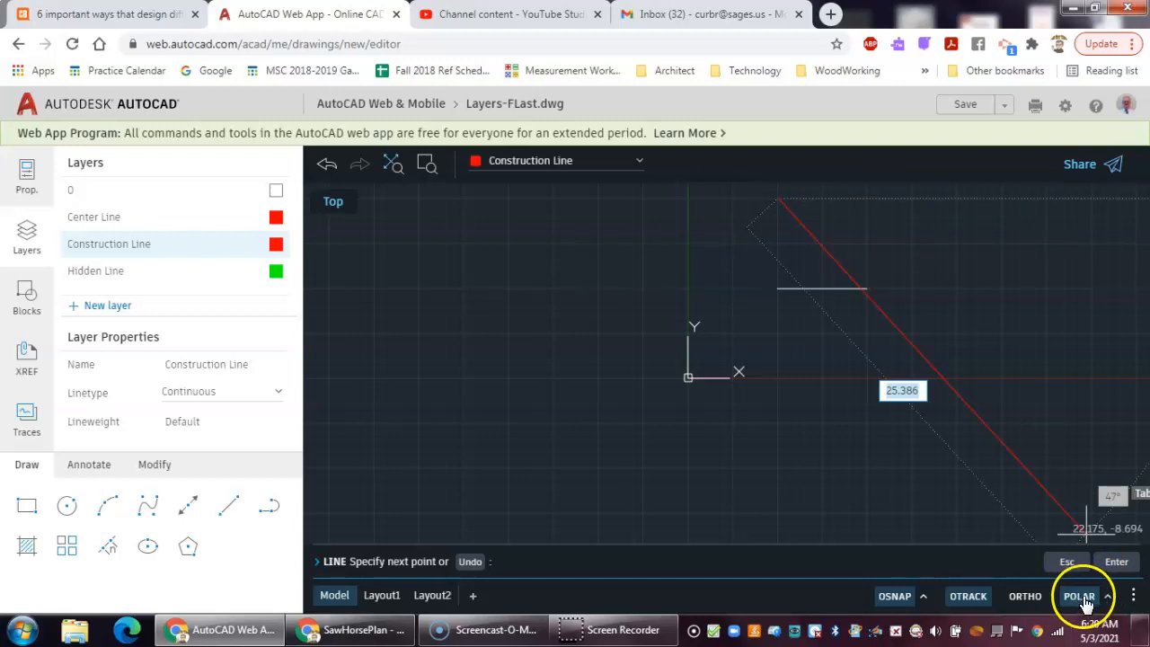
{"action": "left_click", "coordinate": [1079, 598]}
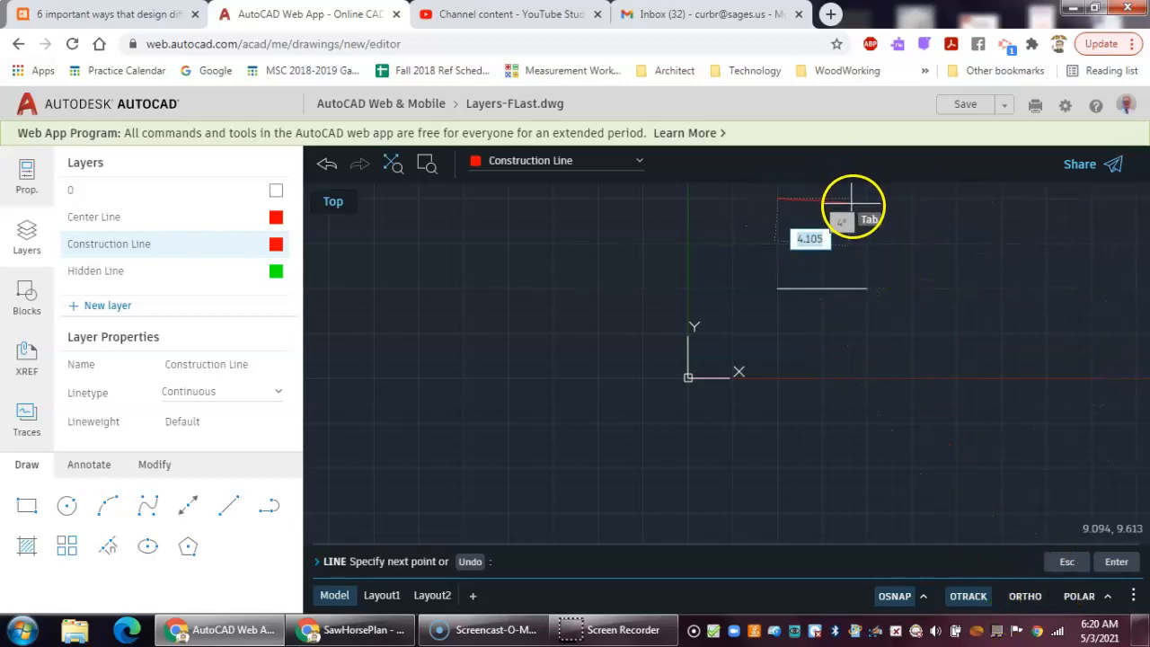
{"action": "middle_click_drag", "start_coordinate": [844, 208], "coordinate": [1095, 208]}
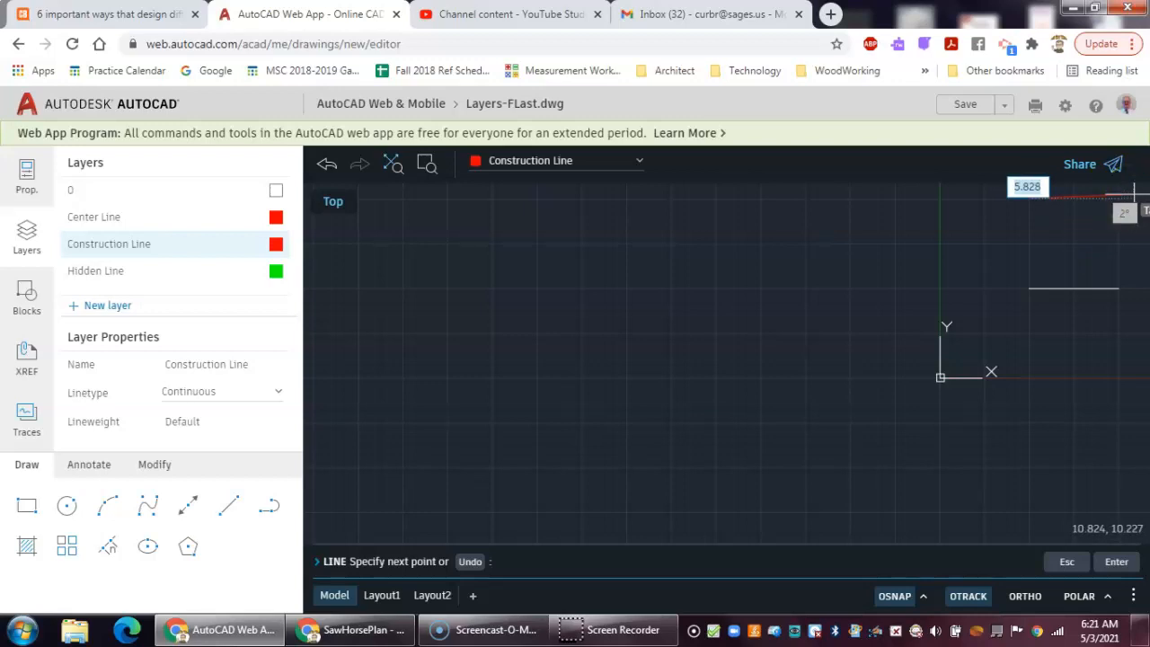
{"action": "type", "text": "5"}
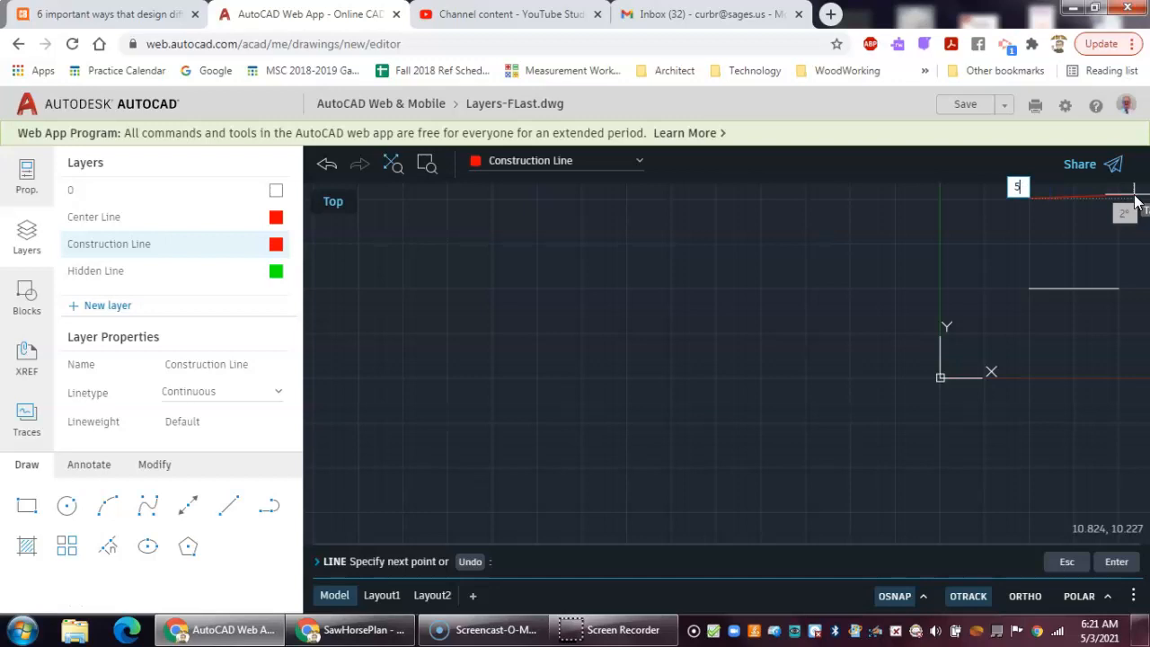
{"action": "key", "text": "Tab"}
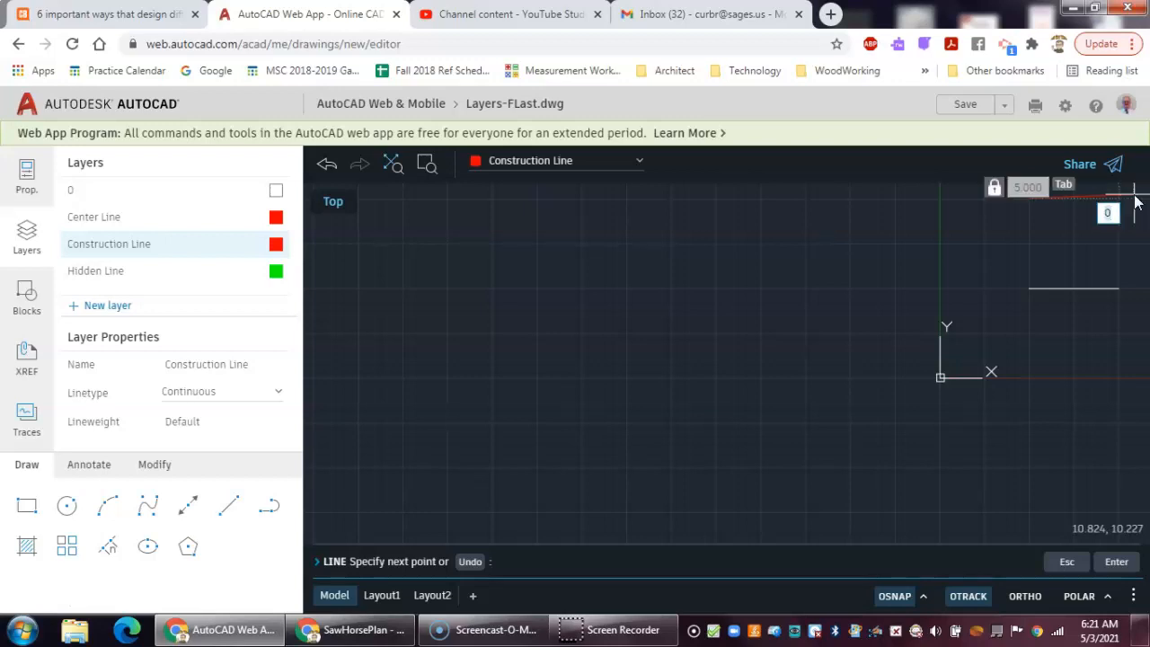
{"action": "type", "text": "0"}
{"action": "key", "text": "Return"}
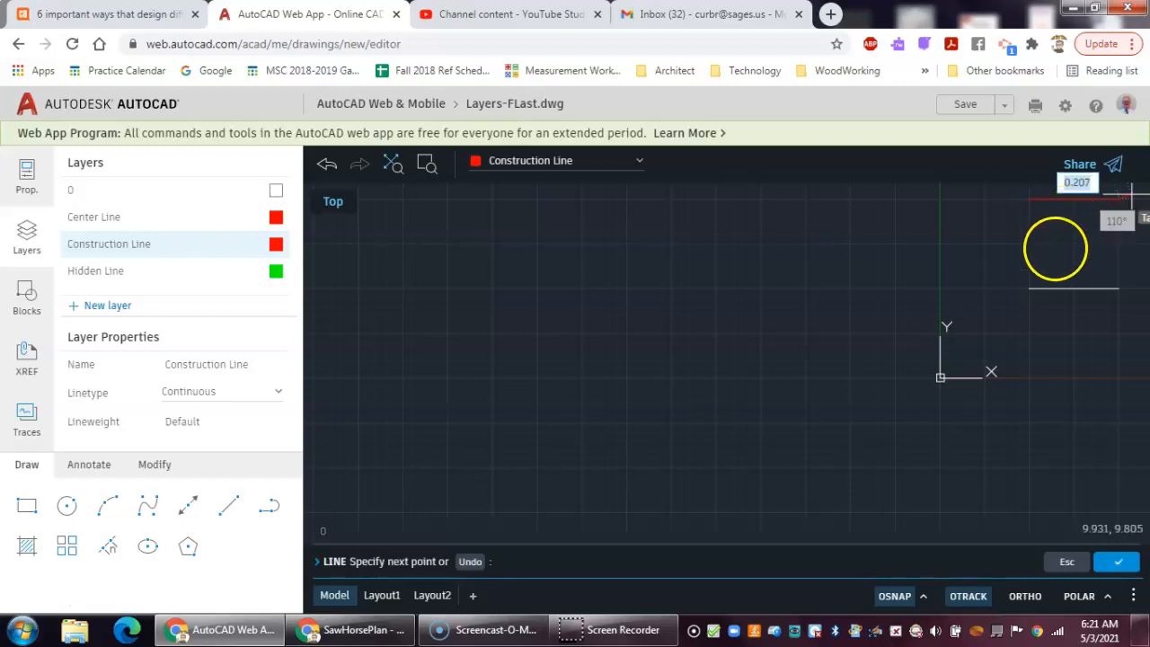
{"action": "right_click", "coordinate": [973, 249]}
{"action": "left_click", "coordinate": [988, 263]}
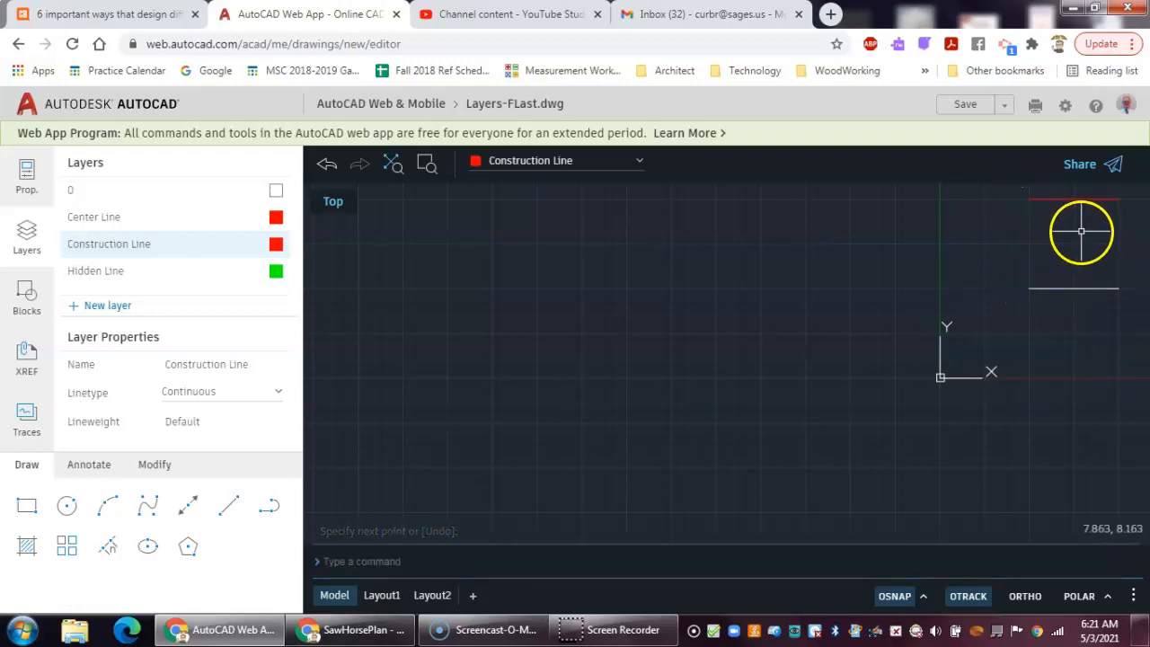
- Zoom the view to display the whole drawing
{"action": "middle_click_drag", "start_coordinate": [1082, 232], "coordinate": [1082, 231]}
{"action": "middle_click_drag", "start_coordinate": [990, 269], "coordinate": [722, 377]}
{"action": "scroll", "coordinate": [740, 368], "scroll_direction": "up", "scroll_amount": 3}
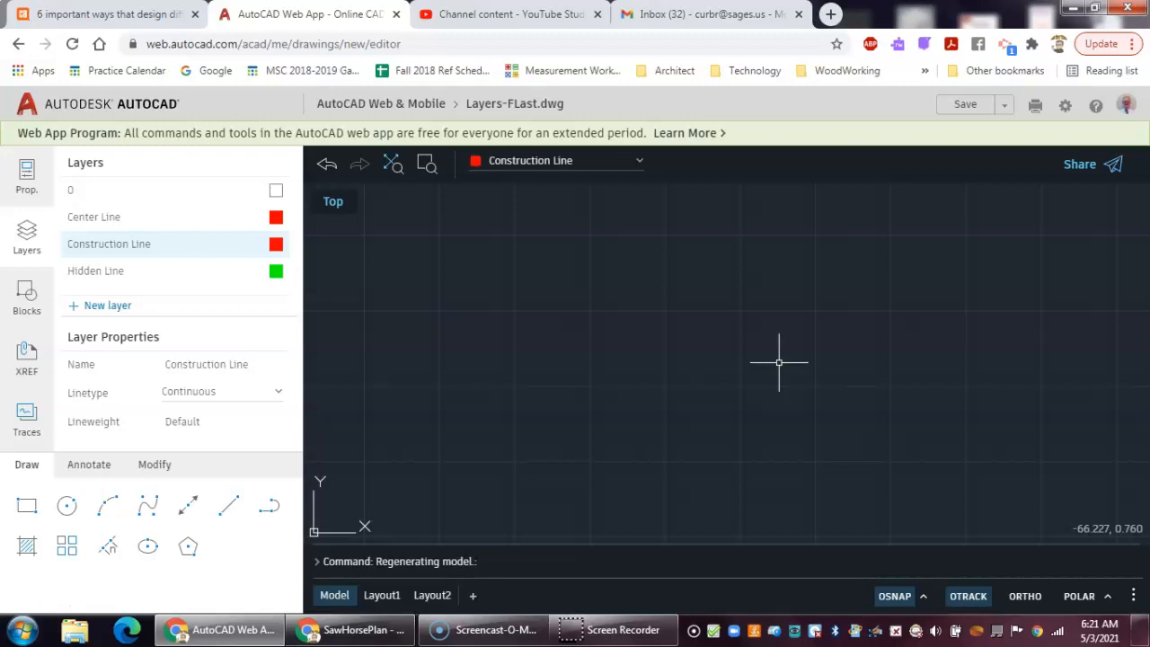
{"action": "type", "text": "z"}
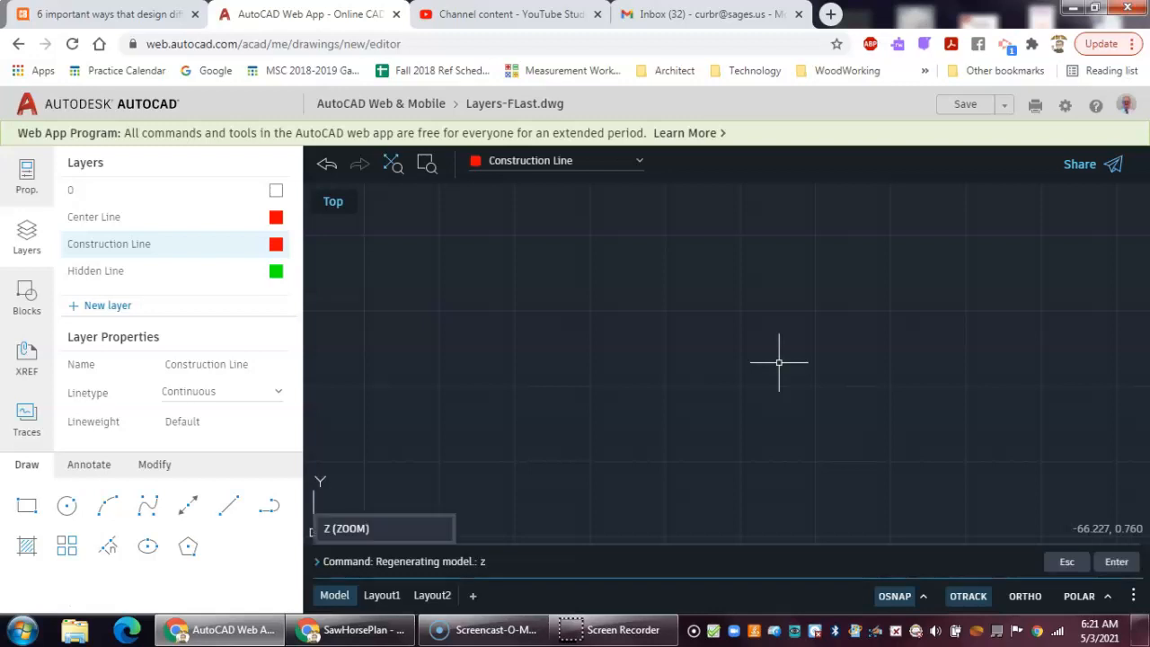
{"action": "key", "text": "Escape"}
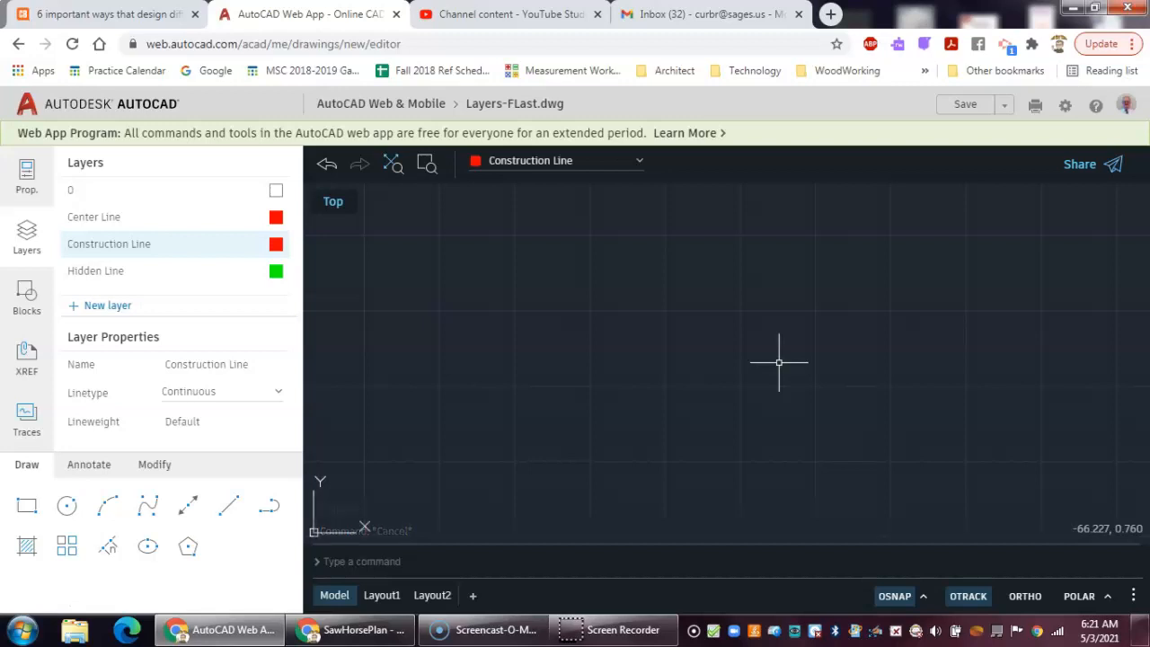
{"action": "type", "text": "zoom"}
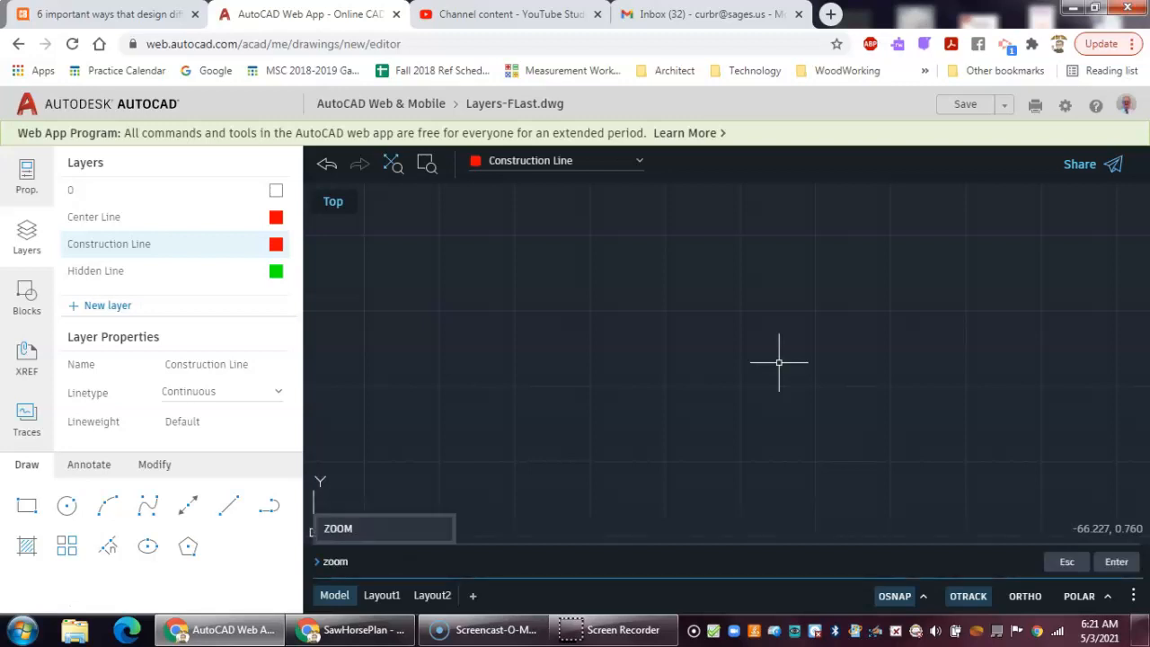
{"action": "key", "text": "Return"}
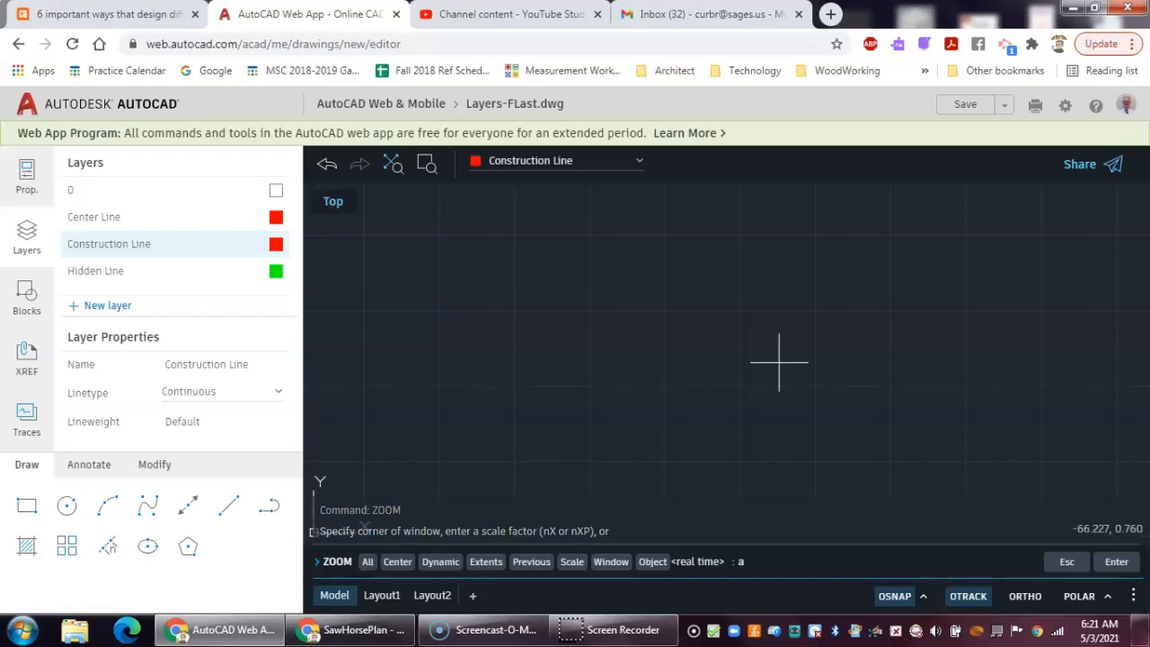
{"action": "type", "text": "a"}
{"action": "key", "text": "Return"}
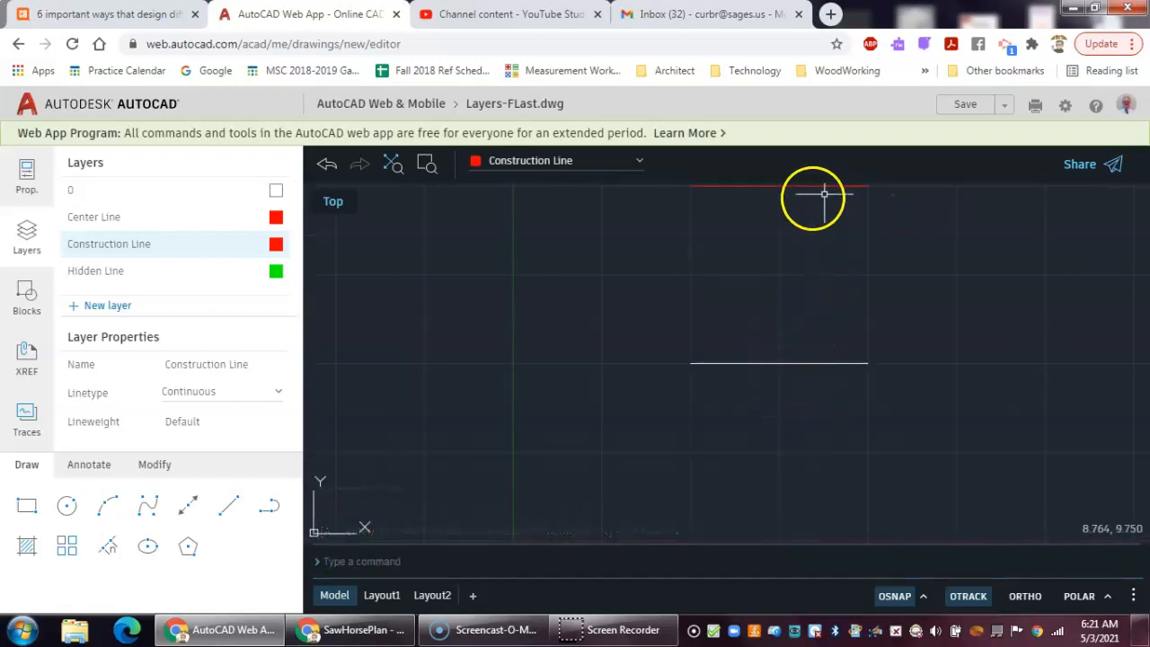
- Pan around the drawing, then zoom back out to show all of it again
{"action": "scroll", "coordinate": [780, 205], "scroll_direction": "down", "scroll_amount": 1}
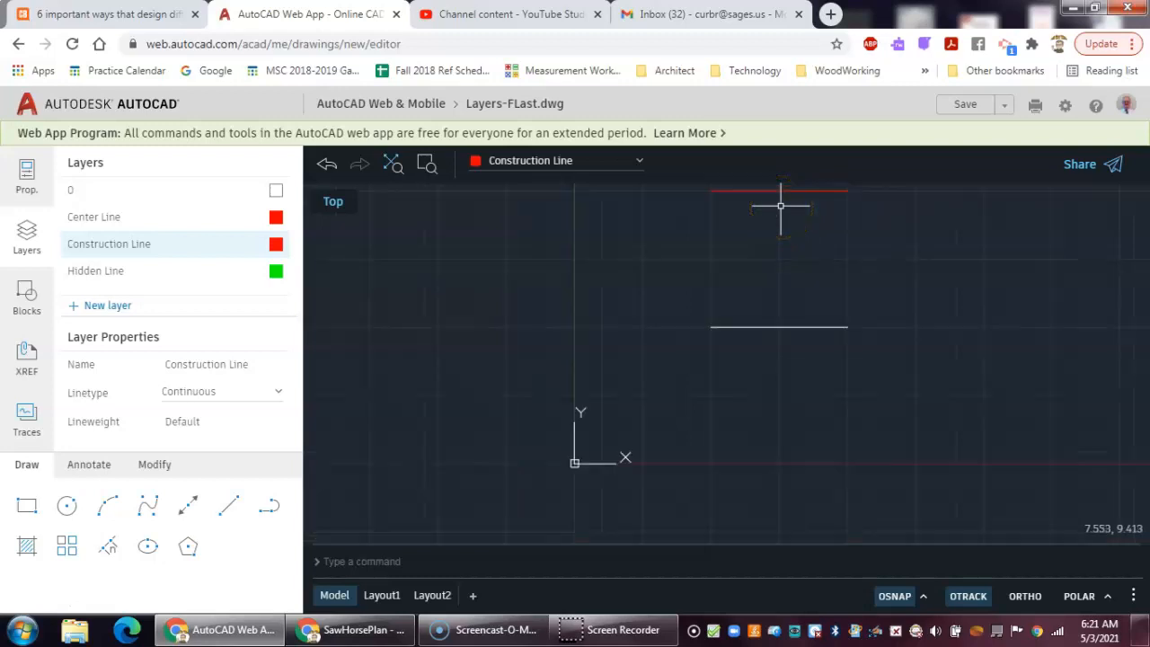
{"action": "scroll", "coordinate": [780, 205], "scroll_direction": "down", "scroll_amount": 1}
{"action": "left_click", "coordinate": [781, 206]}
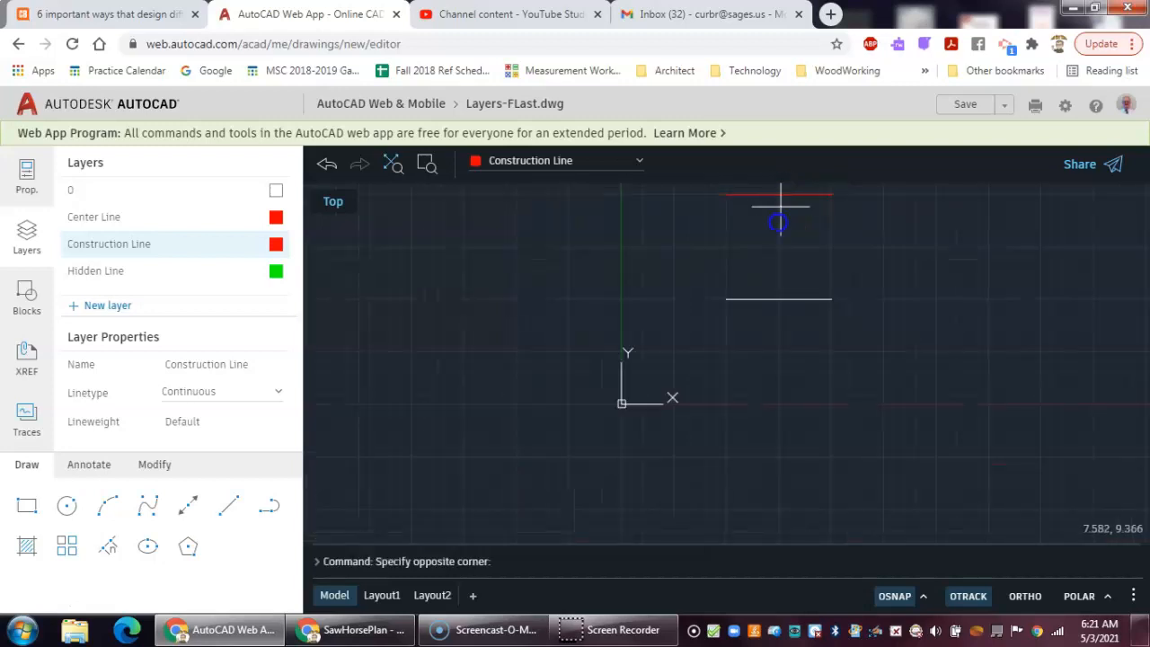
{"action": "left_click", "coordinate": [768, 236]}
{"action": "mouse_move", "coordinate": [771, 231]}
{"action": "middle_mouse_down"}
{"action": "mouse_move", "coordinate": [719, 288]}
{"action": "mouse_move", "coordinate": [981, 283]}
{"action": "mouse_move", "coordinate": [1086, 253]}
{"action": "middle_mouse_up"}
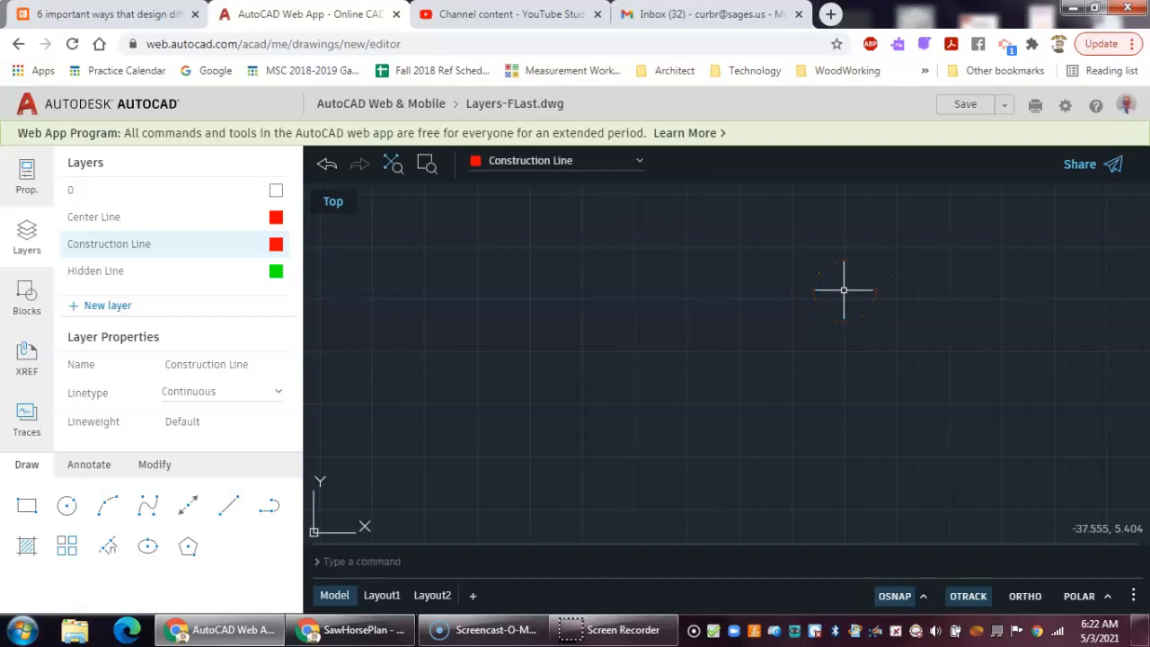
{"action": "type", "text": "zoom"}
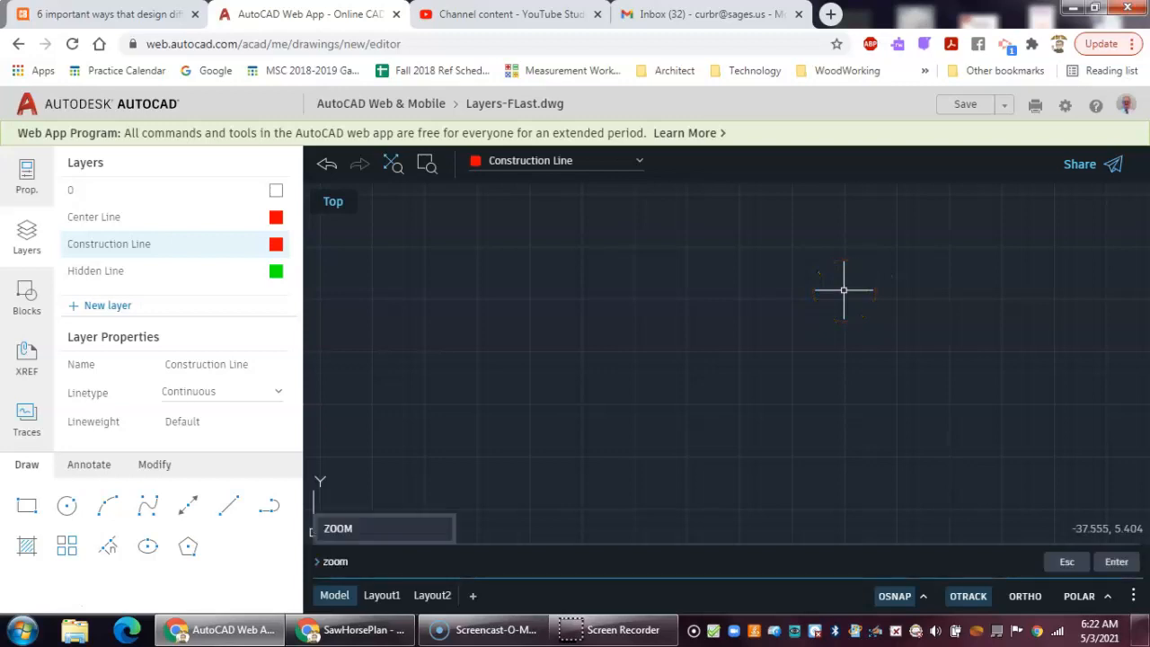
{"action": "key", "text": "Return"}
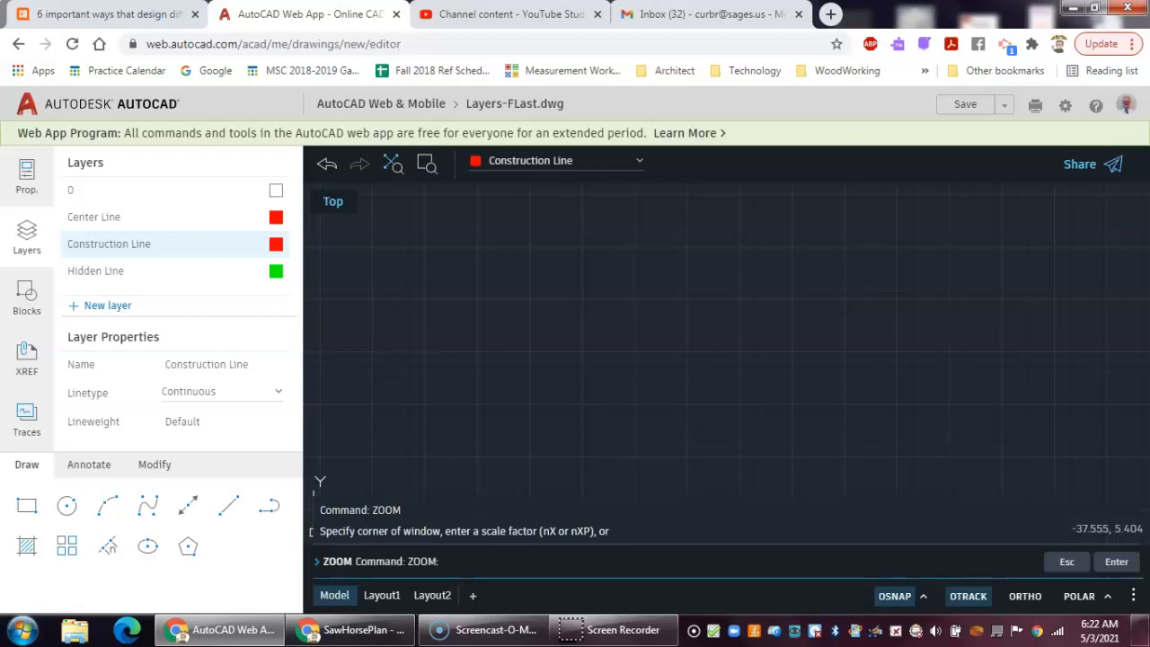
{"action": "type", "text": "ami"}
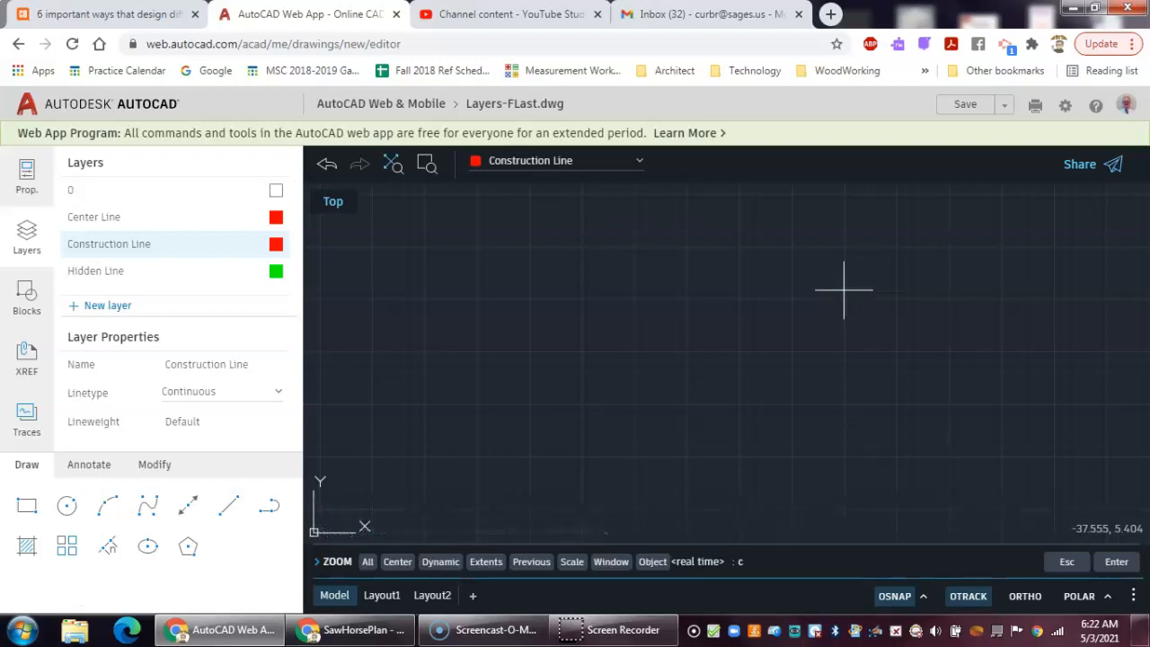
{"action": "type", "text": "c"}
{"action": "key", "text": "Return"}
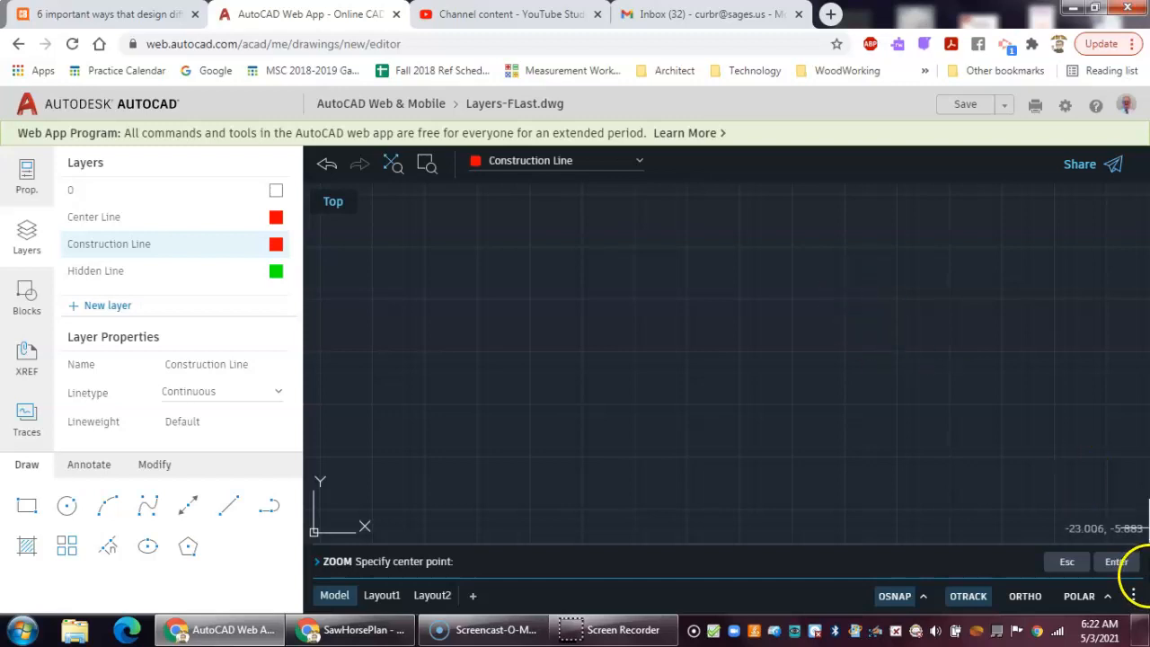
{"action": "key", "text": "Escape"}
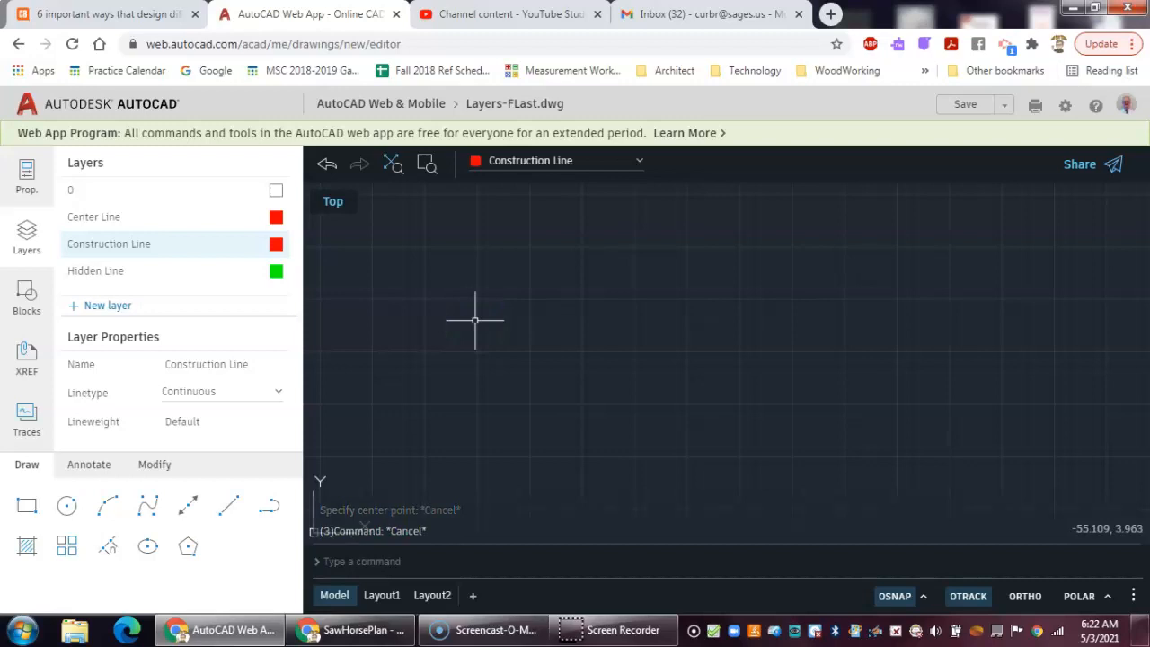
{"action": "type", "text": "zoom"}
{"action": "key", "text": "Return"}
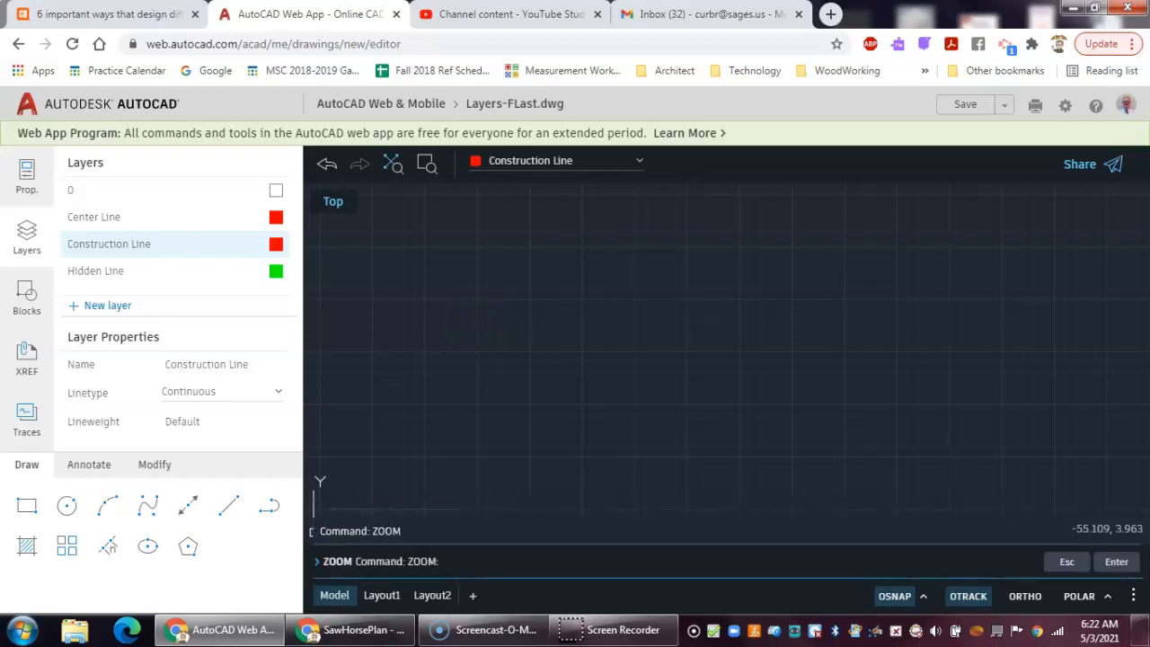
{"action": "type", "text": "a"}
{"action": "key", "text": "Return"}
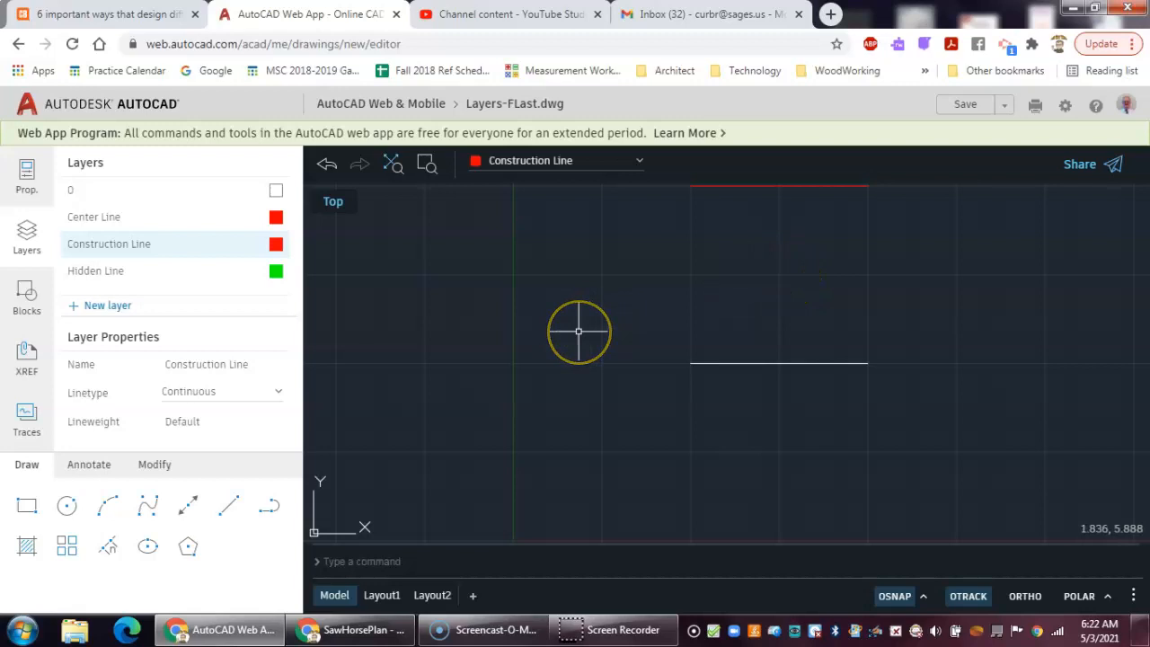
- Zoom centered on the area between the two drawn lines to frame them
{"action": "type", "text": "zoom"}
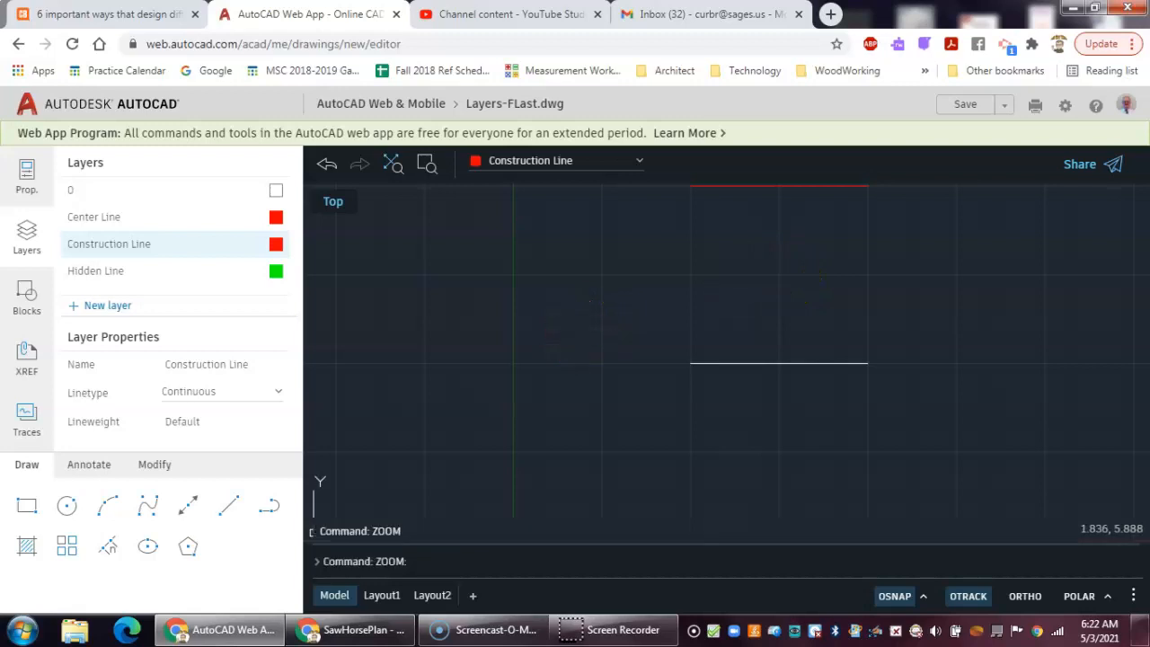
{"action": "key", "text": "Return"}
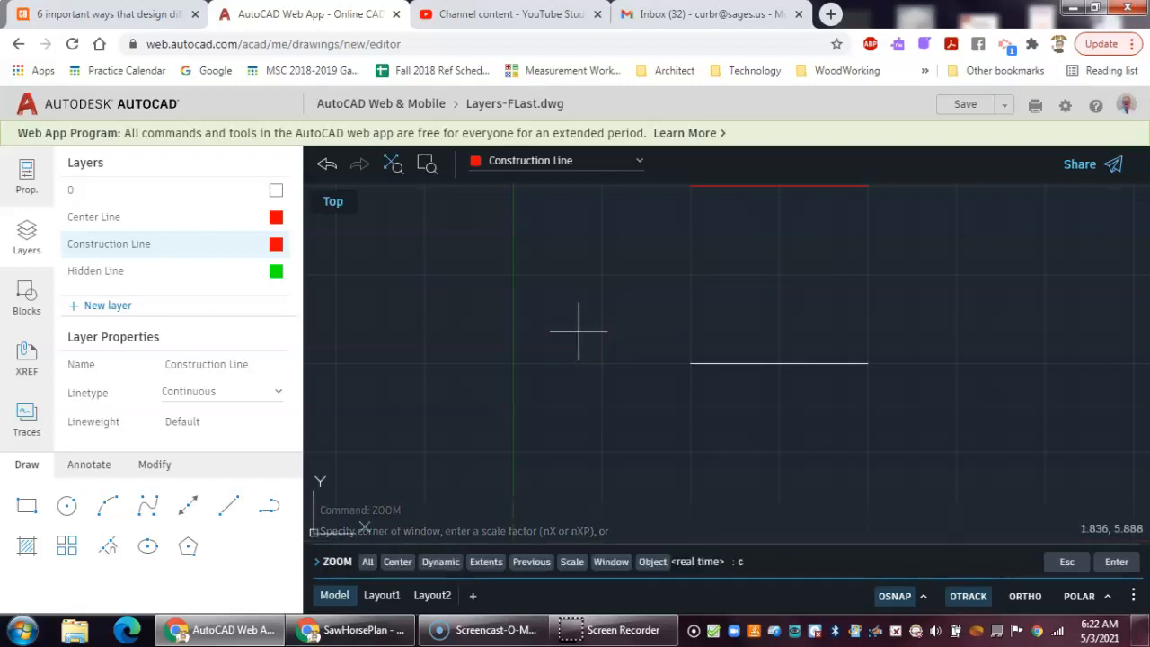
{"action": "type", "text": "c"}
{"action": "key", "text": "Return"}
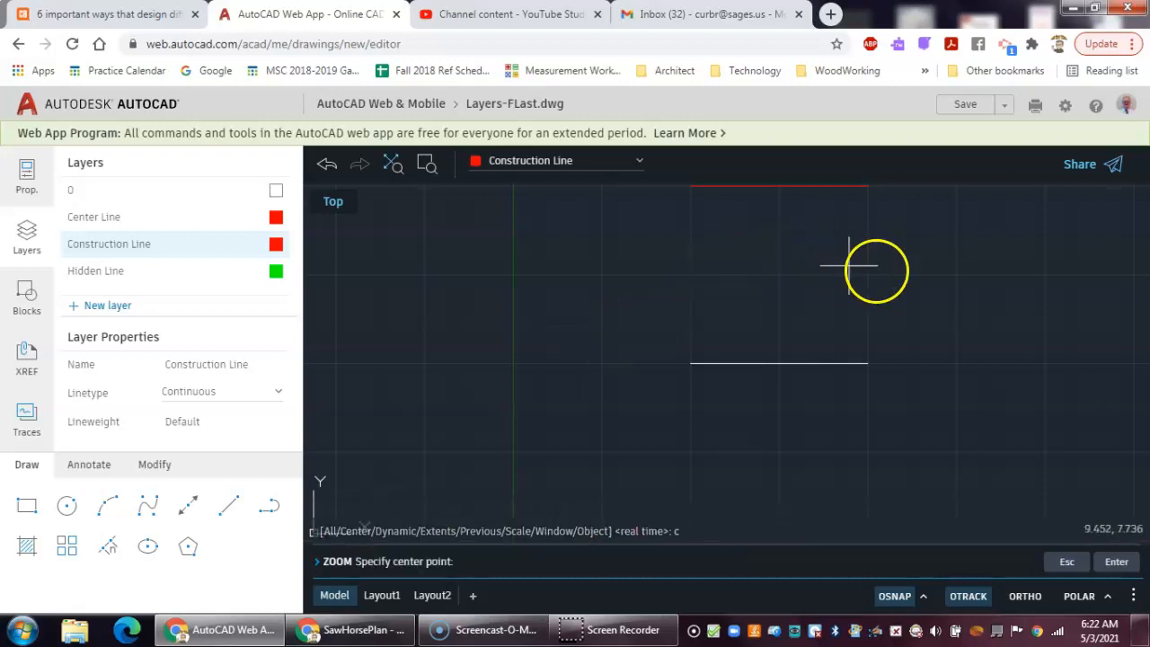
{"action": "left_click", "coordinate": [781, 277]}
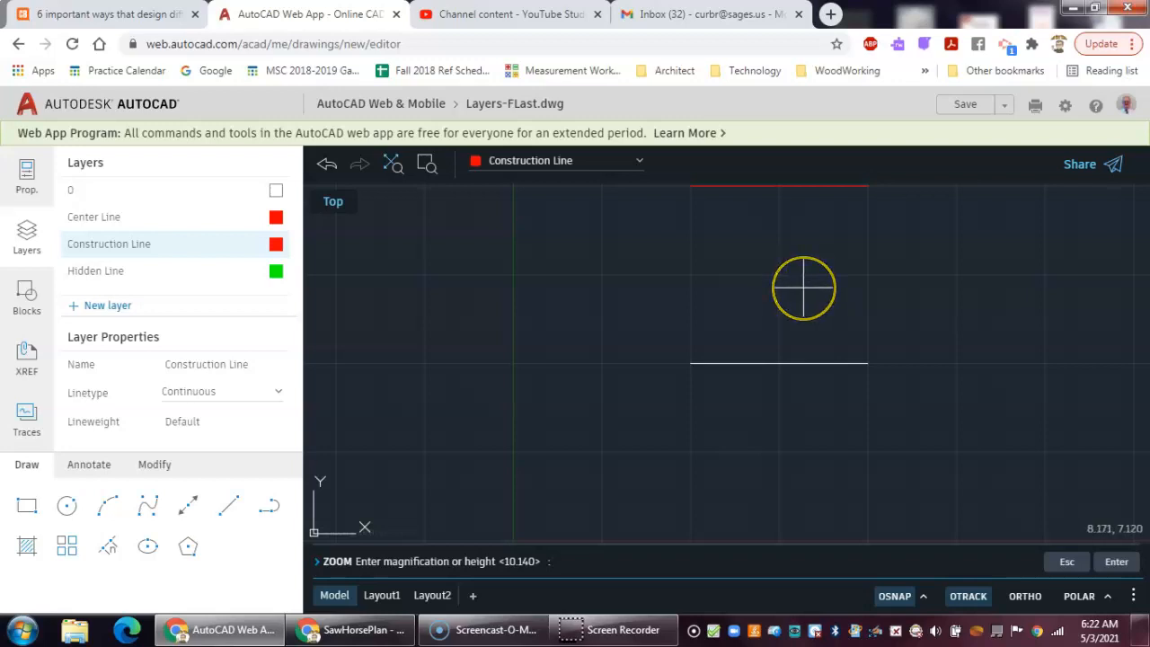
{"action": "key", "text": "Return"}
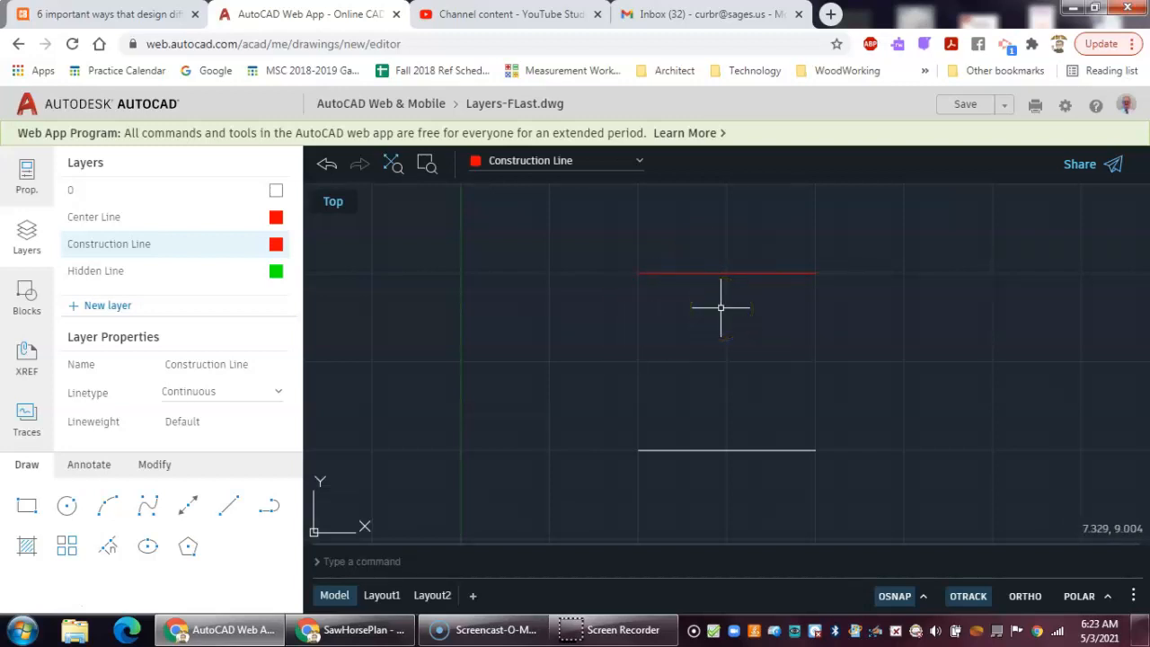
{"action": "scroll", "coordinate": [719, 304], "scroll_direction": "down", "scroll_amount": 4}
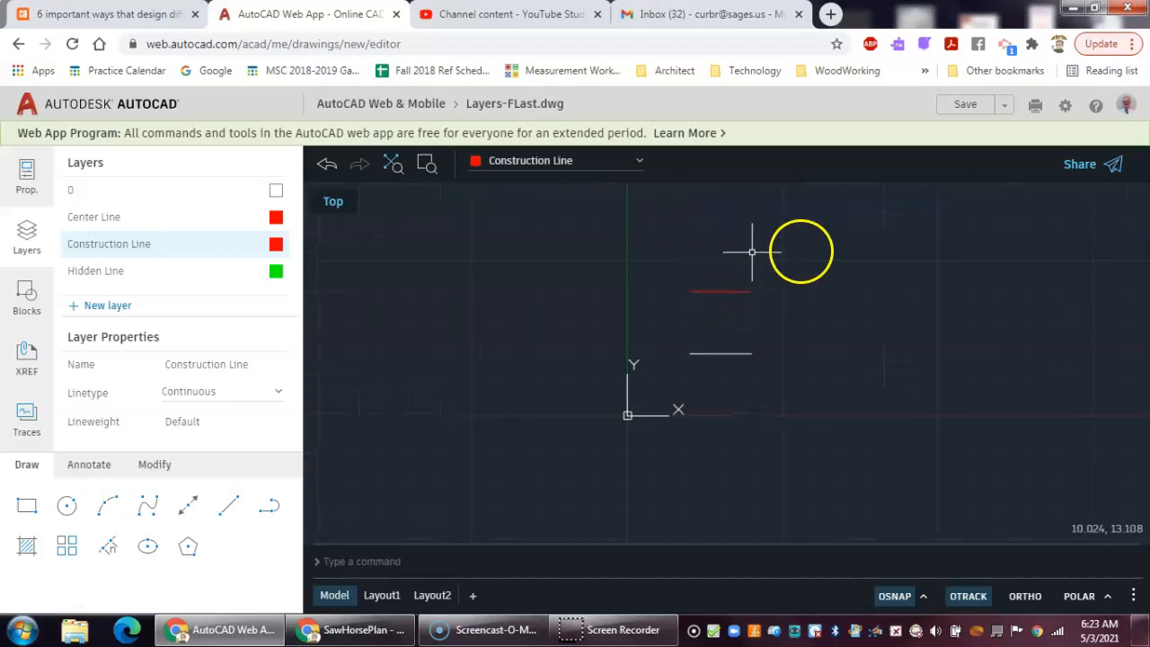
- Make Hidden Line the current layer and draw a 5-unit line at 0 degrees starting at point 5,15
{"action": "left_click", "coordinate": [579, 169]}
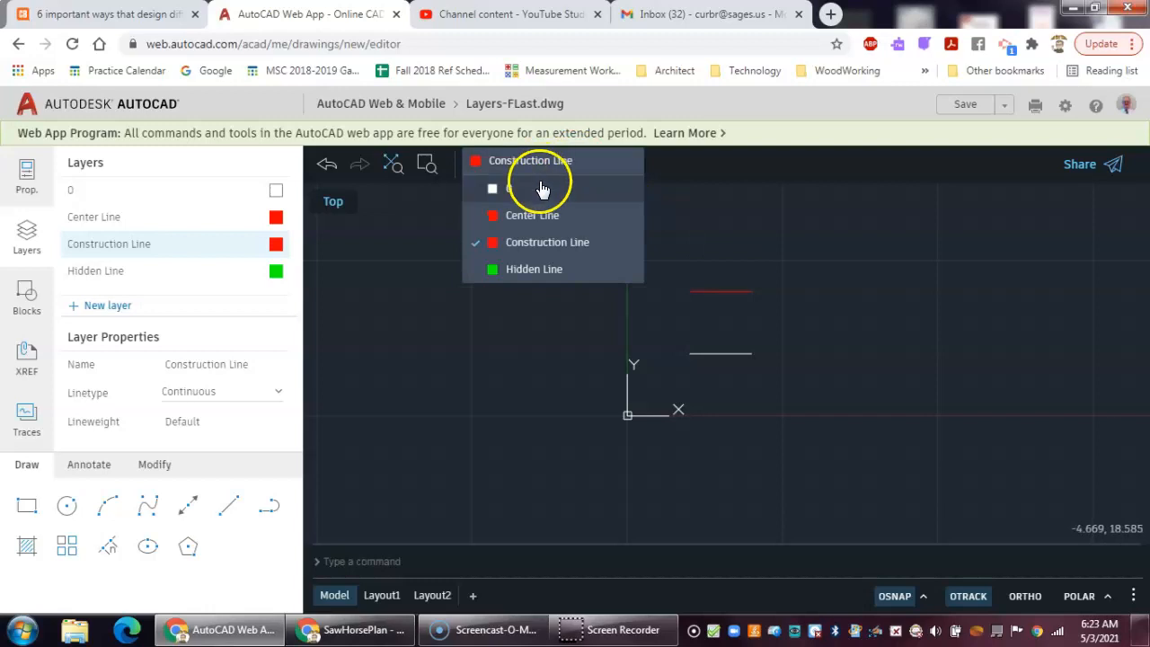
{"action": "left_click", "coordinate": [530, 271]}
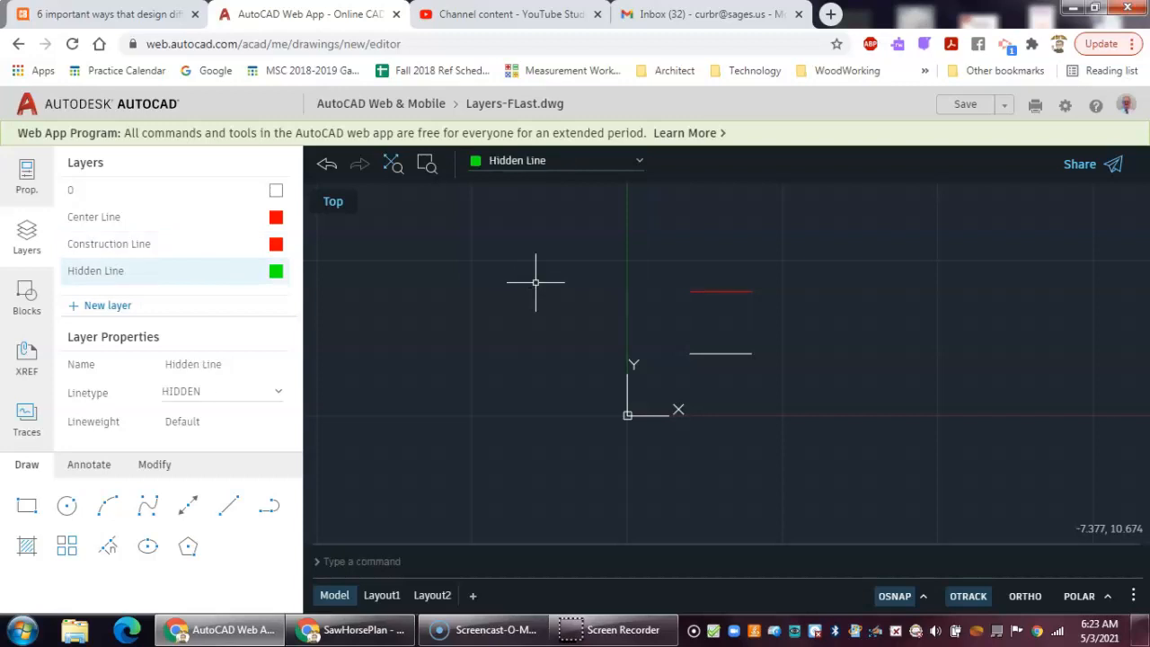
{"action": "left_click", "coordinate": [232, 514]}
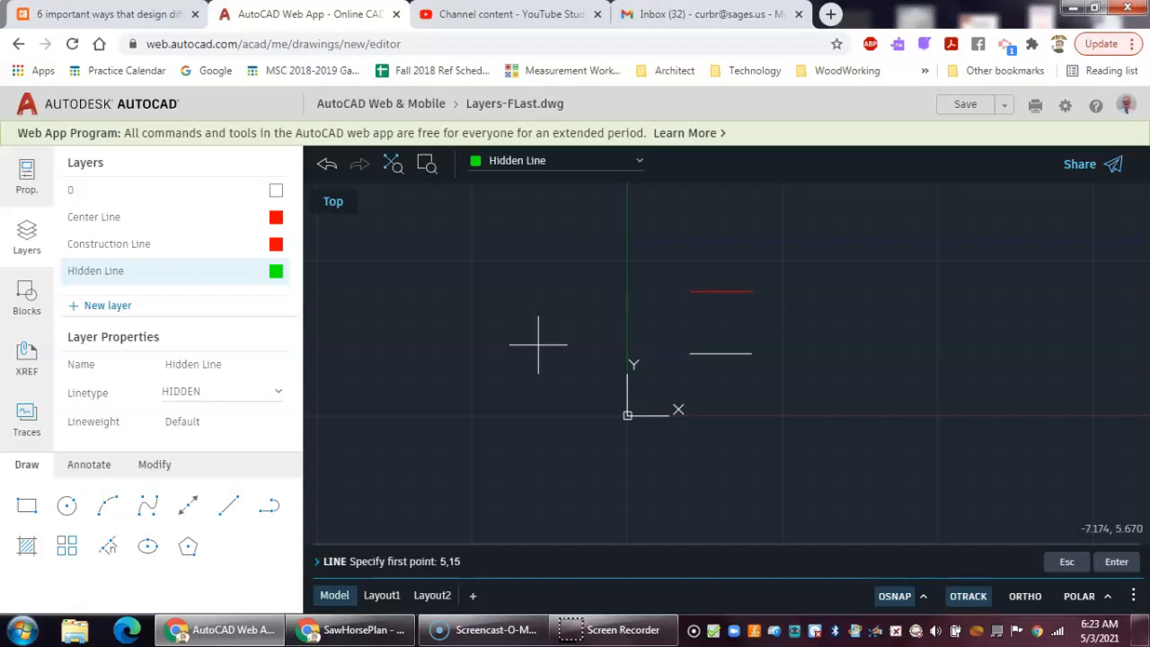
{"action": "key", "text": "Return"}
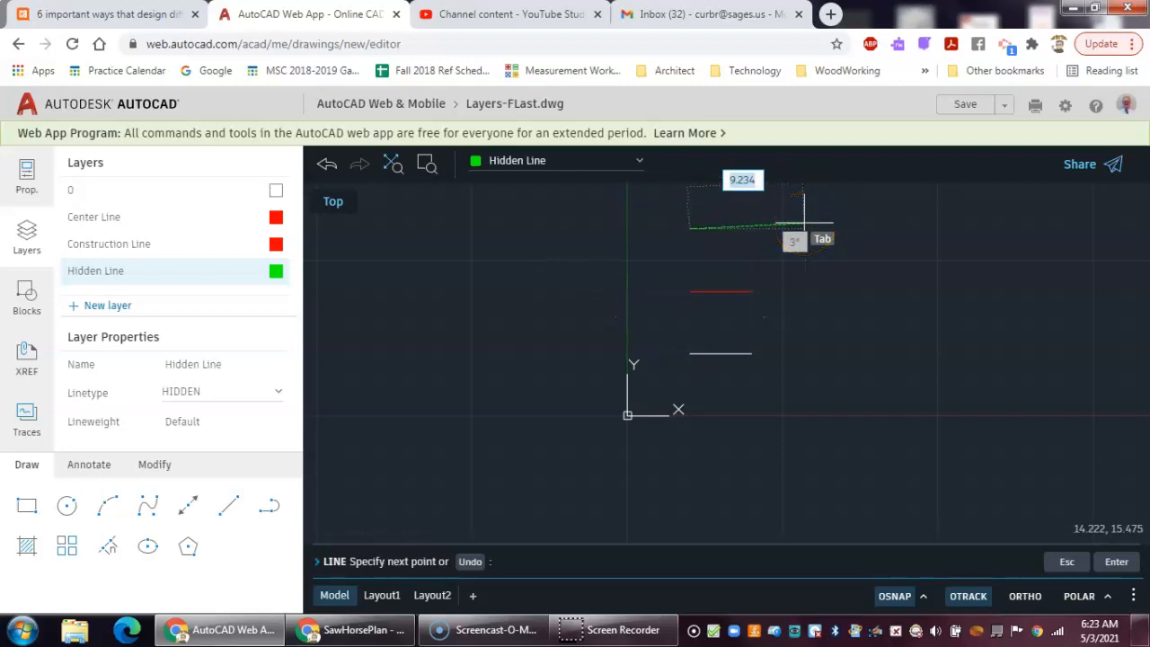
{"action": "type", "text": "5"}
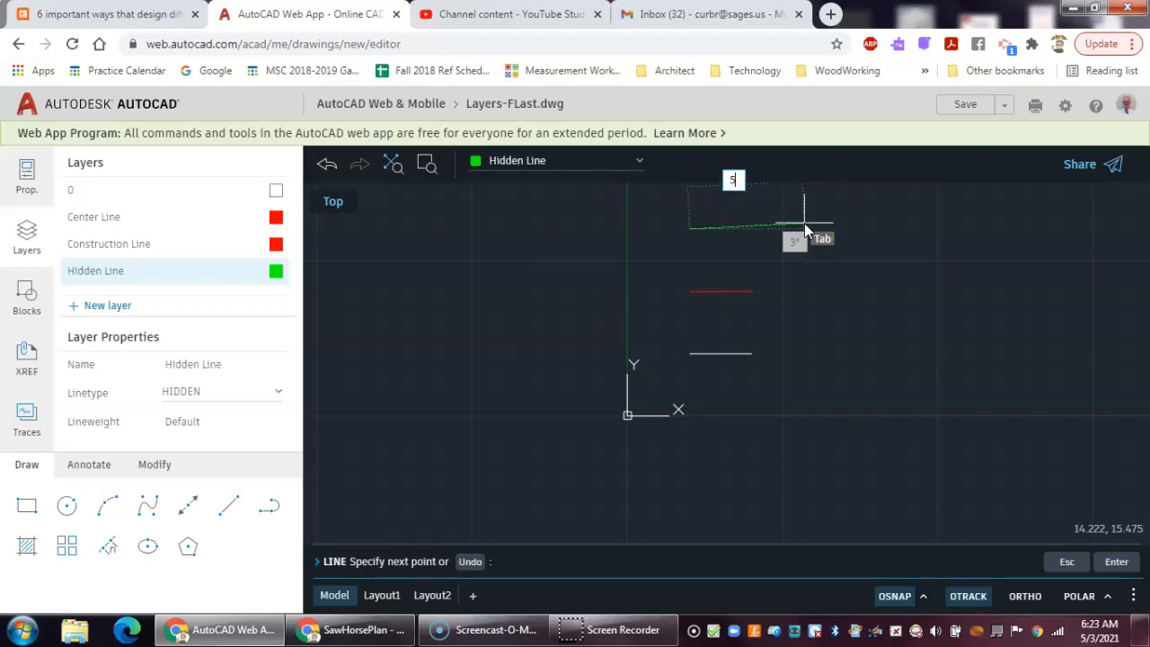
{"action": "key", "text": "Tab"}
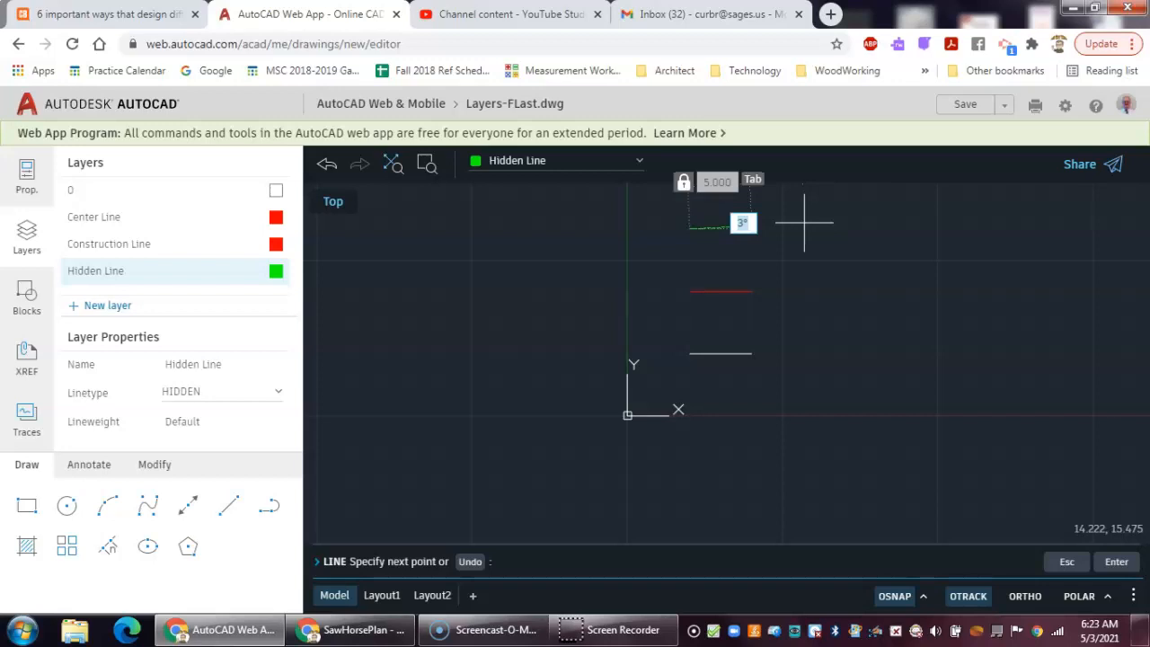
{"action": "type", "text": "0"}
{"action": "key", "text": "Return"}
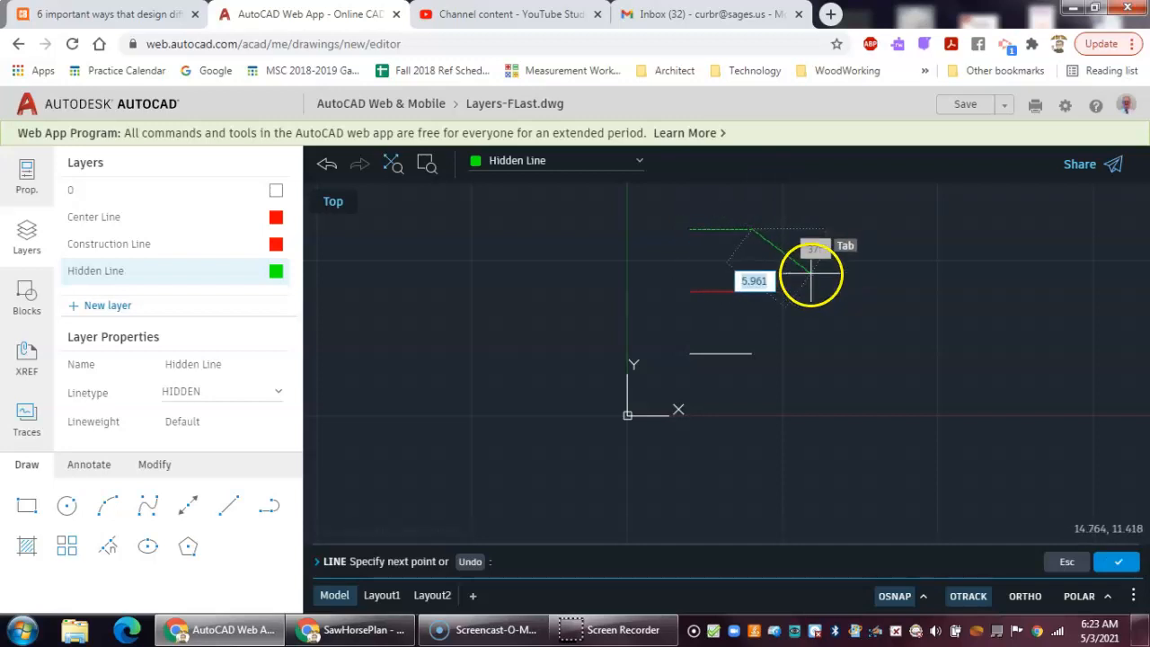
{"action": "right_click", "coordinate": [812, 274]}
{"action": "left_click", "coordinate": [831, 288]}
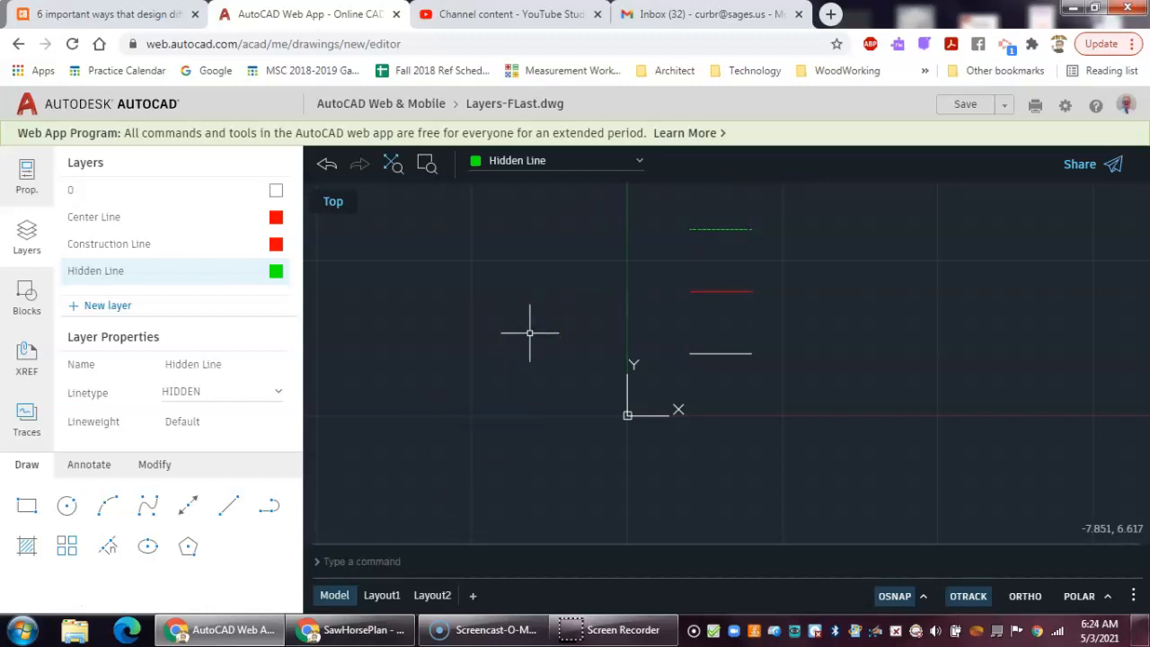
- Zoom a window tightly around the new hidden line to frame it
{"action": "type", "text": "z"}
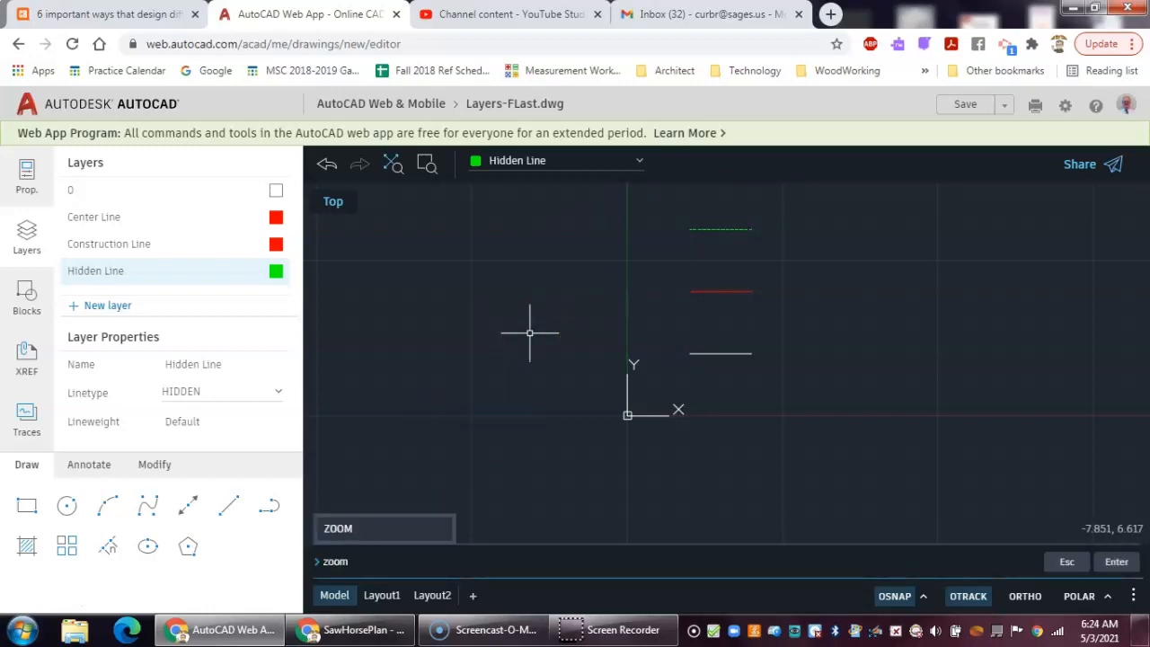
{"action": "type", "text": "oom"}
{"action": "key", "text": "Return"}
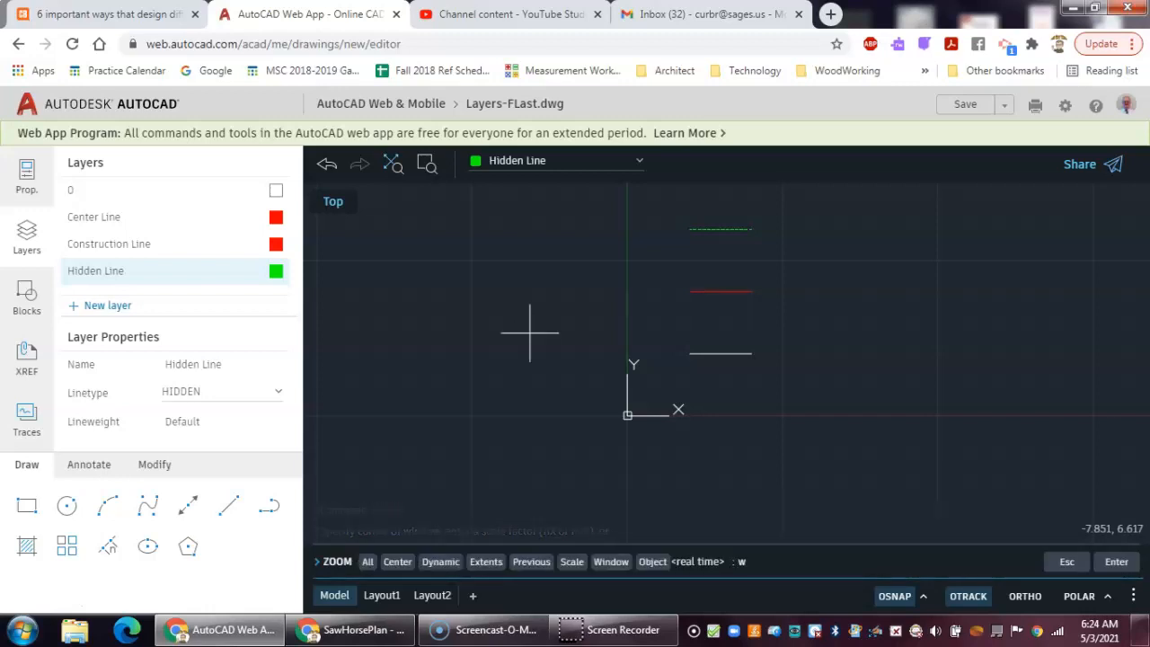
{"action": "type", "text": "w"}
{"action": "key", "text": "Return"}
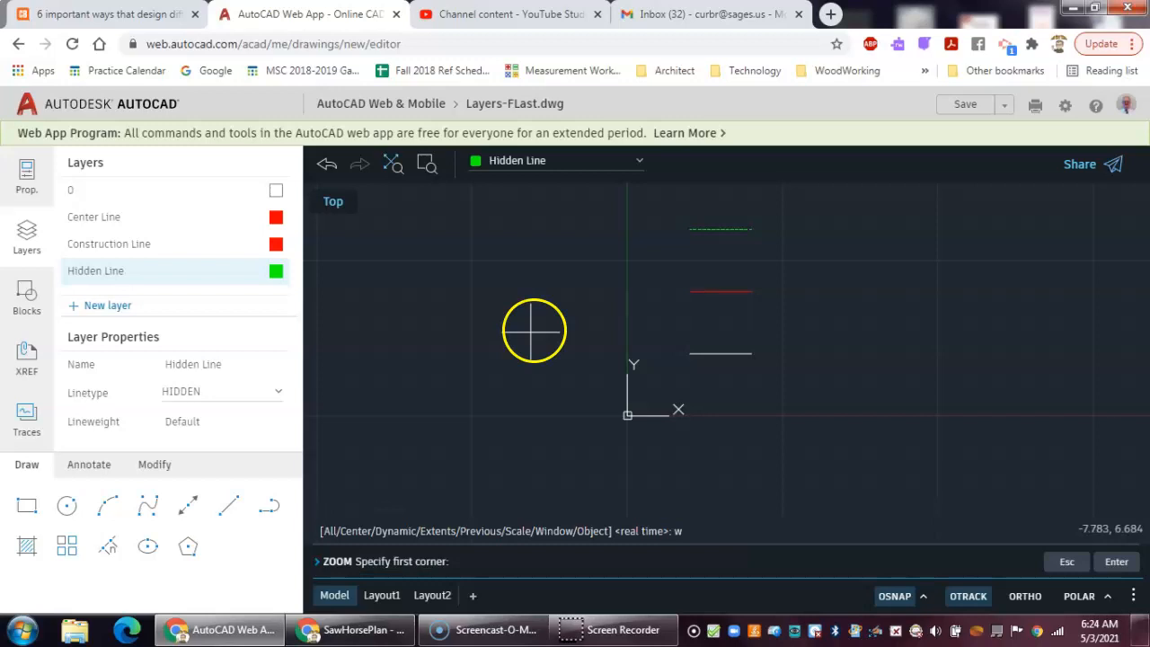
{"action": "left_click", "coordinate": [676, 216]}
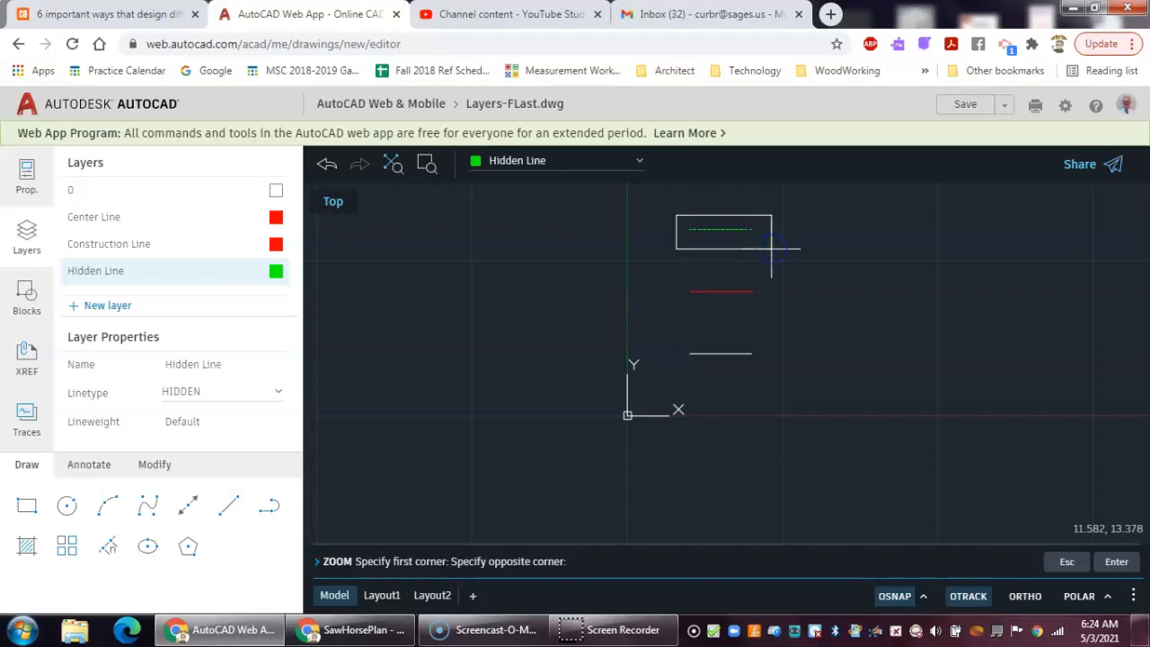
{"action": "left_click", "coordinate": [758, 246]}
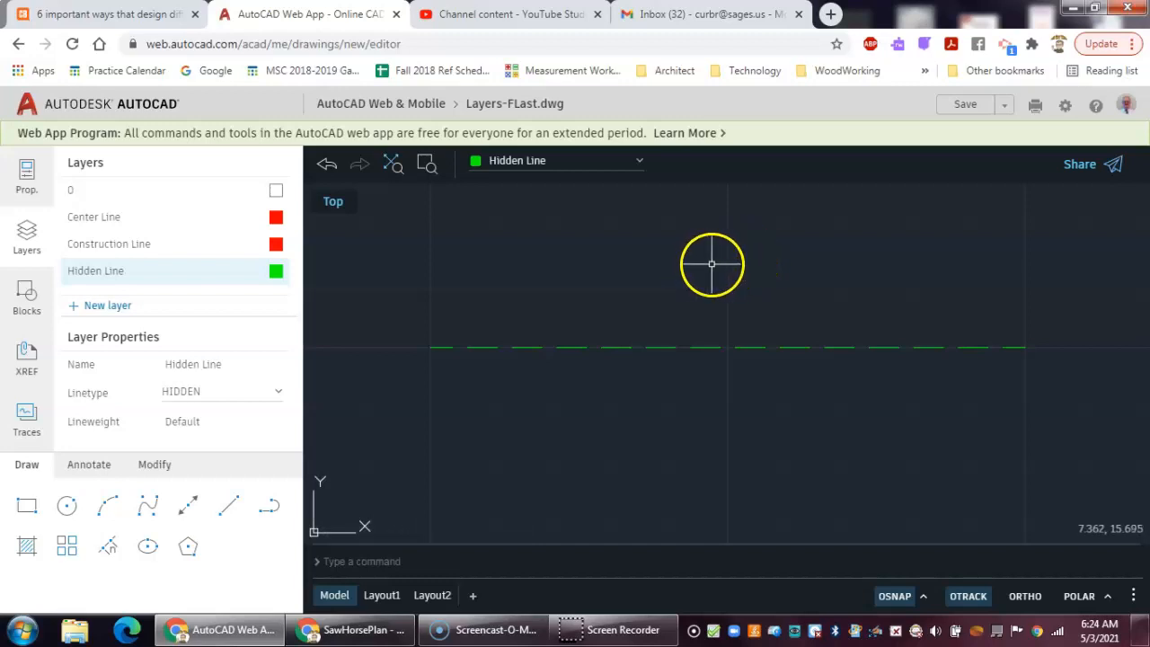
- Zoom out and back in to view all the drawn lines together
{"action": "scroll", "coordinate": [712, 260], "scroll_direction": "down", "scroll_amount": 5}
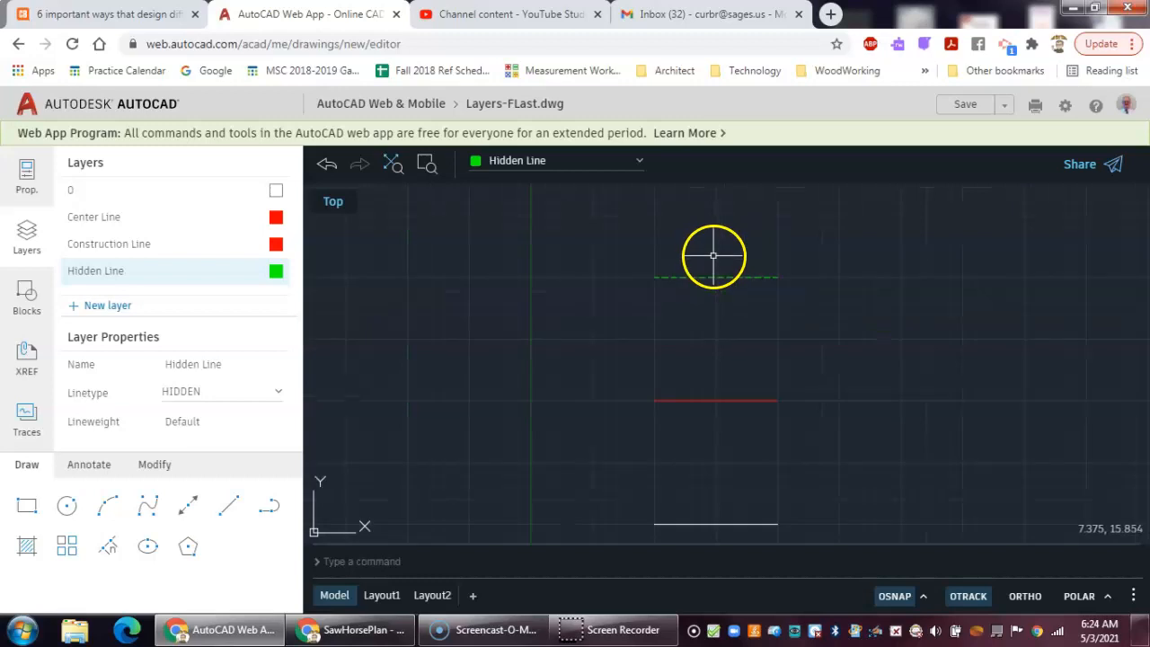
{"action": "scroll", "coordinate": [712, 253], "scroll_direction": "down", "scroll_amount": 2}
{"action": "scroll", "coordinate": [711, 220], "scroll_direction": "down", "scroll_amount": 1}
{"action": "scroll", "coordinate": [713, 207], "scroll_direction": "down", "scroll_amount": 2}
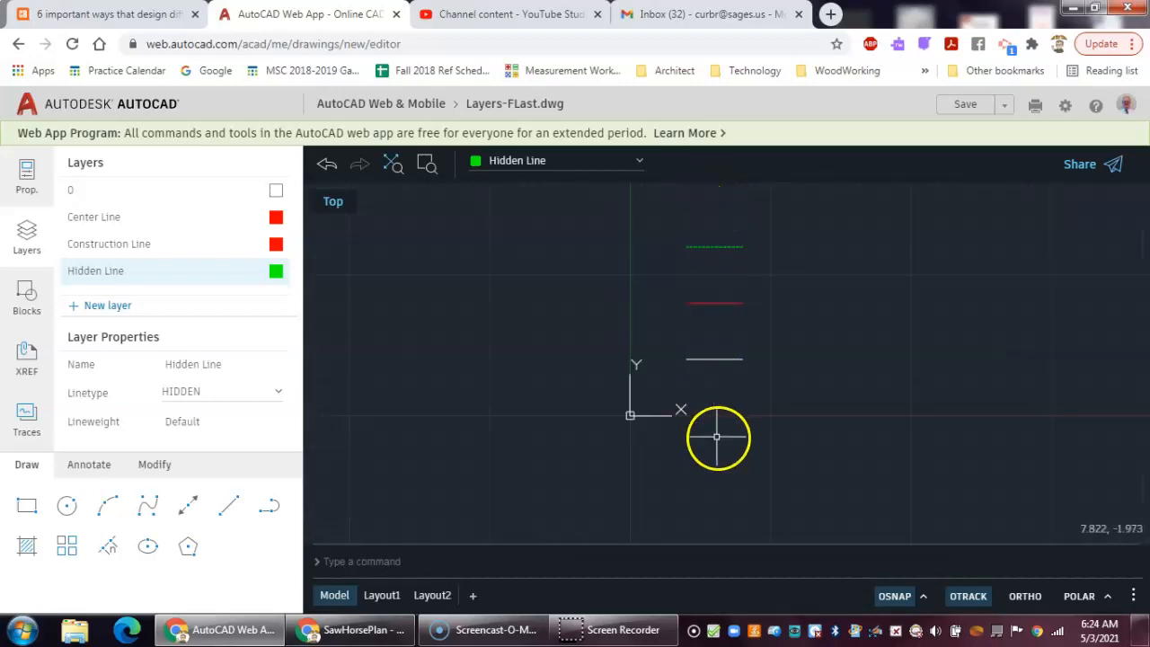
{"action": "scroll", "coordinate": [719, 490], "scroll_direction": "down", "scroll_amount": 2}
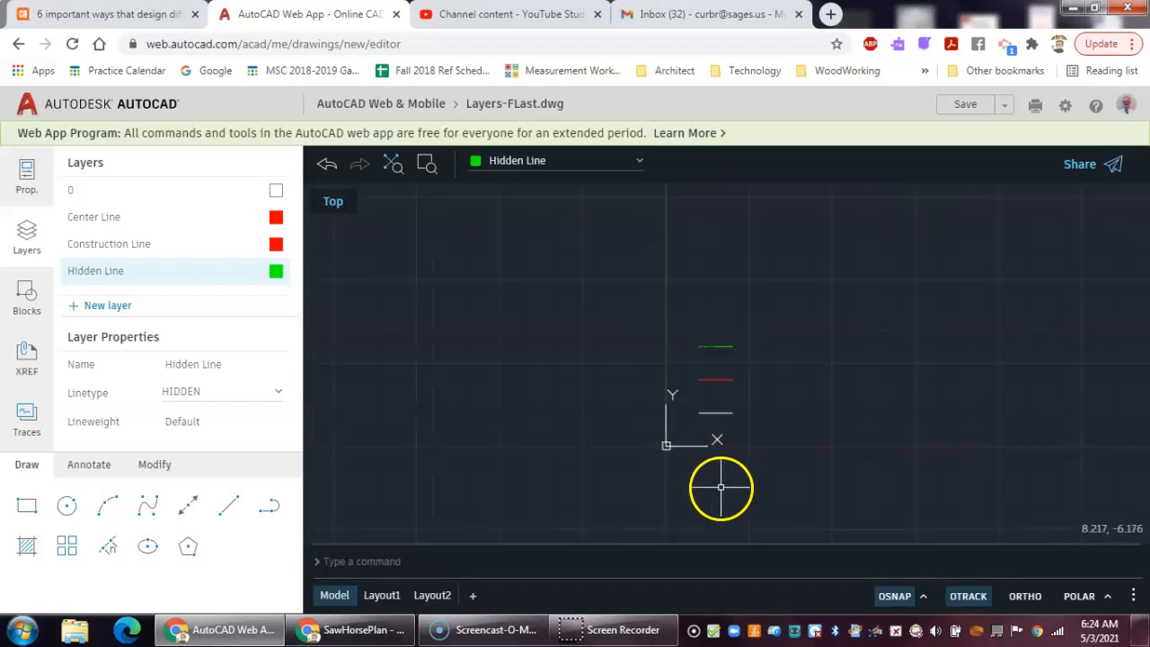
{"action": "scroll", "coordinate": [714, 216], "scroll_direction": "down", "scroll_amount": 1}
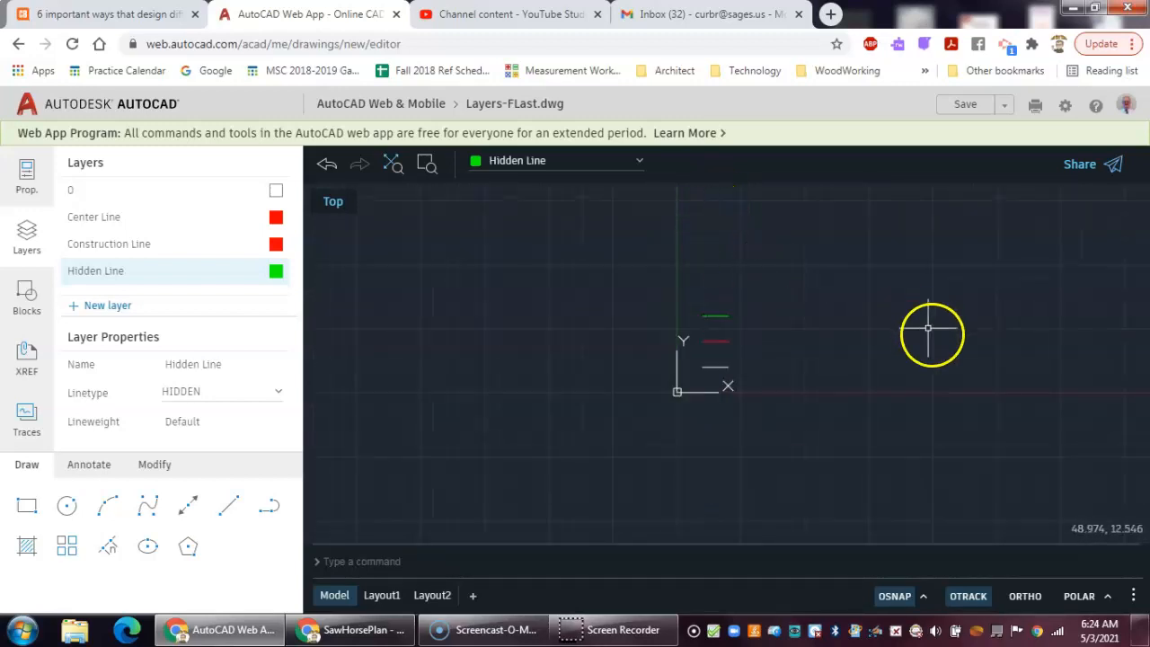
{"action": "scroll", "coordinate": [993, 353], "scroll_direction": "down", "scroll_amount": 1}
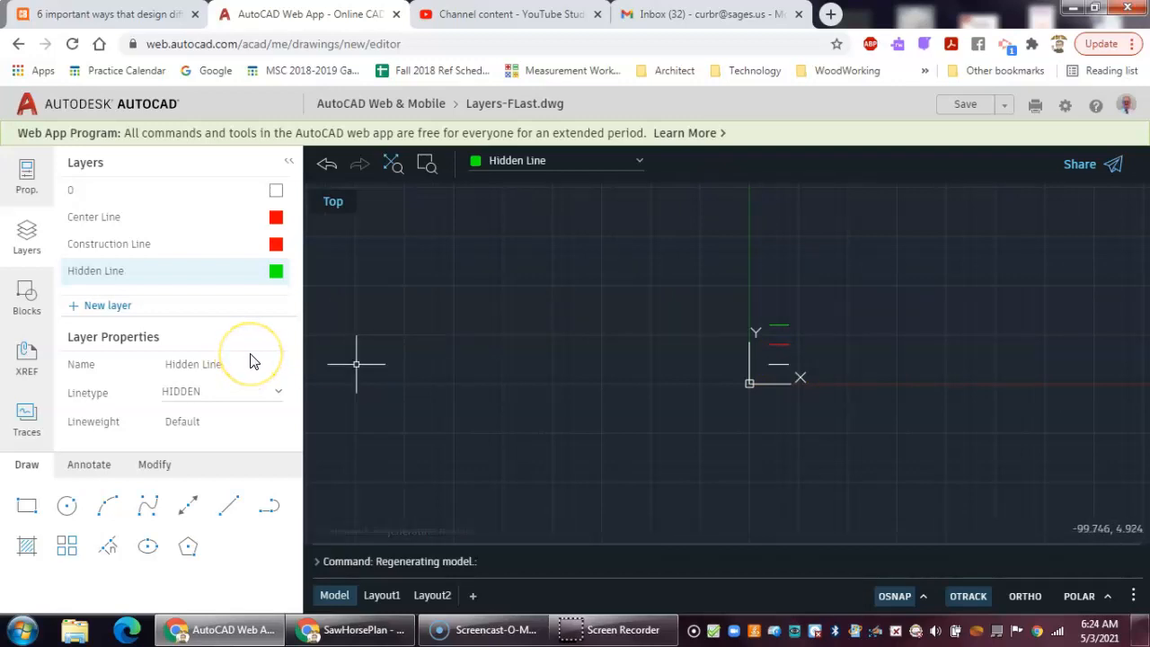
{"action": "scroll", "coordinate": [365, 361], "scroll_direction": "down", "scroll_amount": 1}
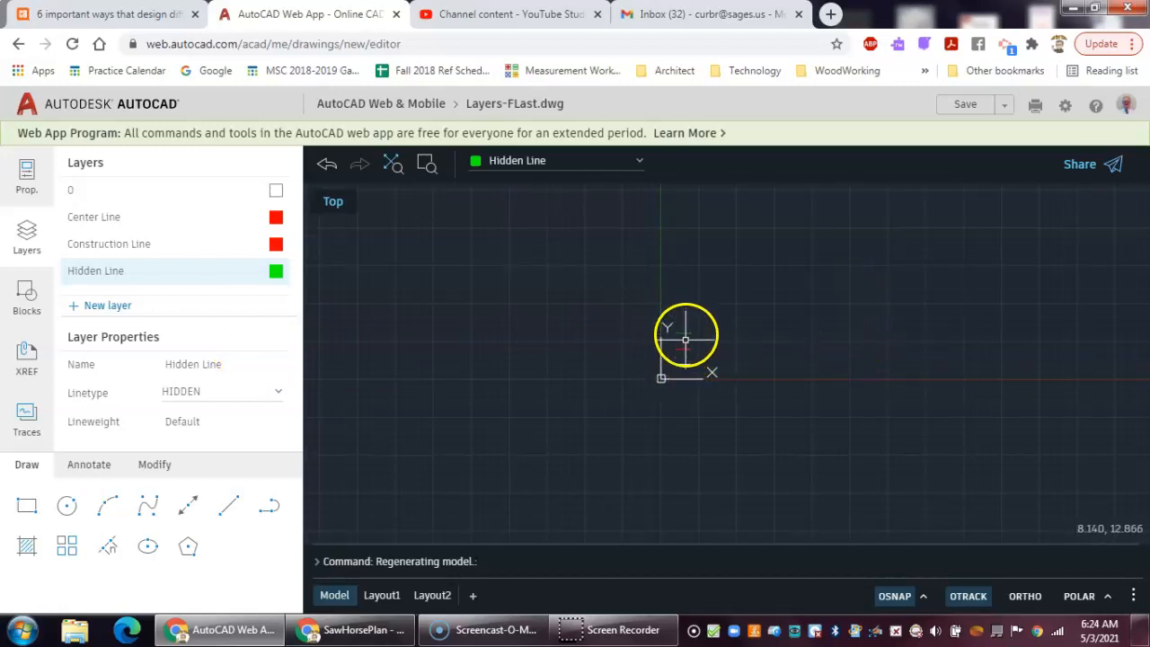
{"action": "scroll", "coordinate": [683, 340], "scroll_direction": "up", "scroll_amount": 1}
{"action": "scroll", "coordinate": [683, 339], "scroll_direction": "up", "scroll_amount": 2}
{"action": "scroll", "coordinate": [683, 339], "scroll_direction": "up", "scroll_amount": 1}
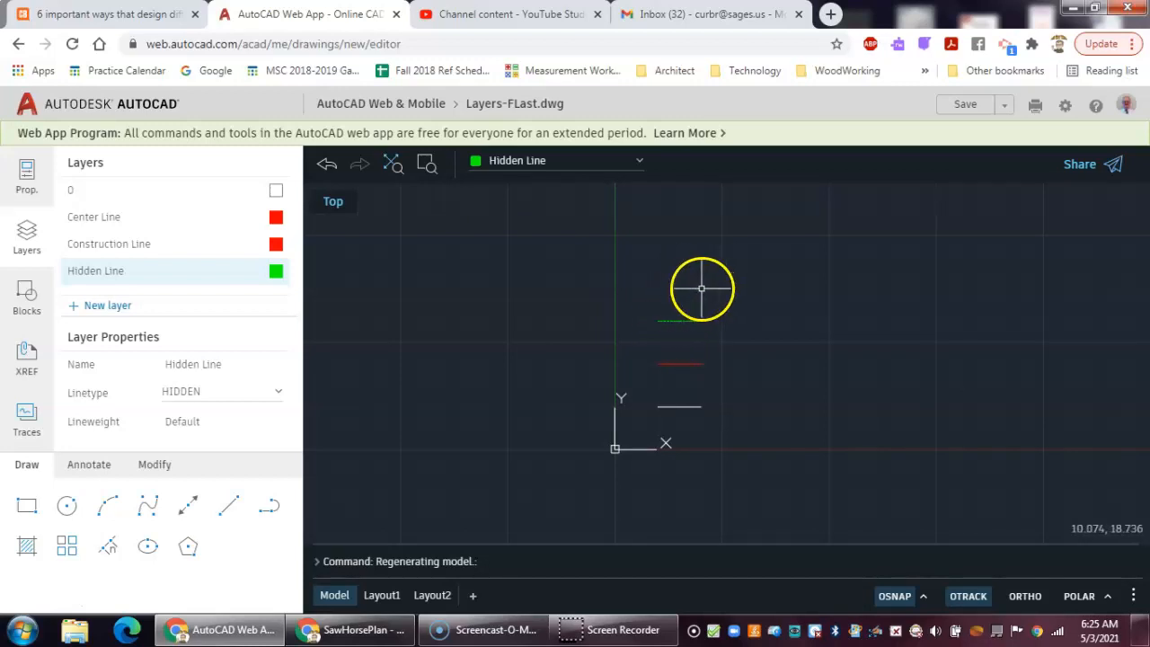
- Make Center Line the current layer and draw a 5-unit line at 0 degrees starting at point 5,20
{"action": "left_click", "coordinate": [642, 169]}
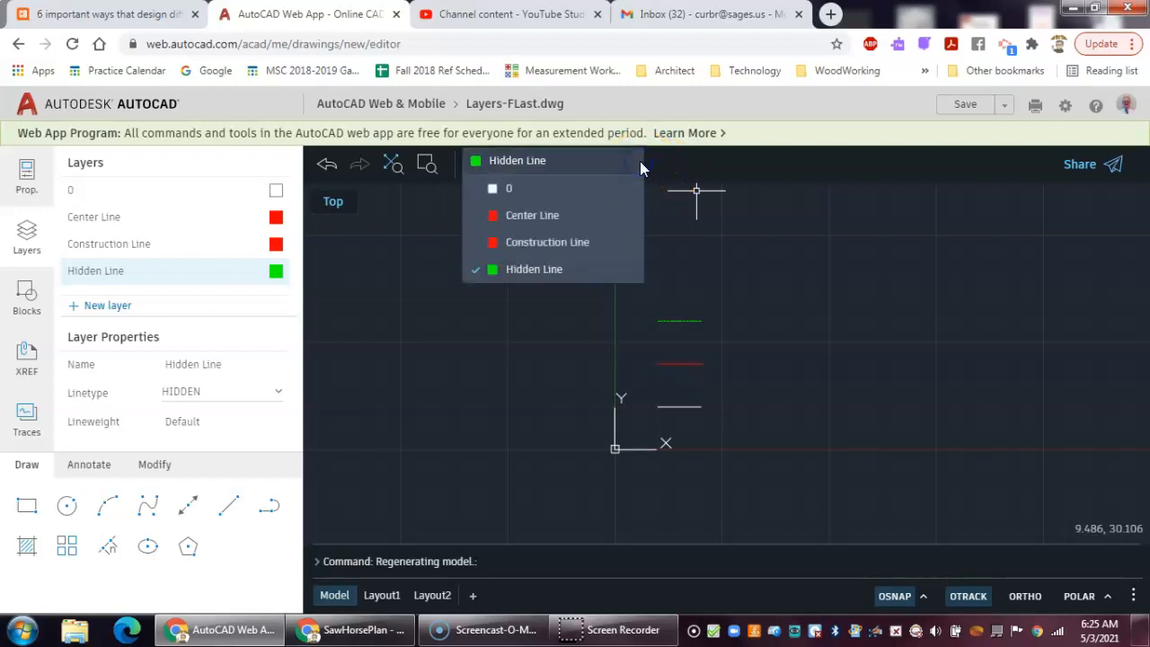
{"action": "left_click", "coordinate": [584, 216]}
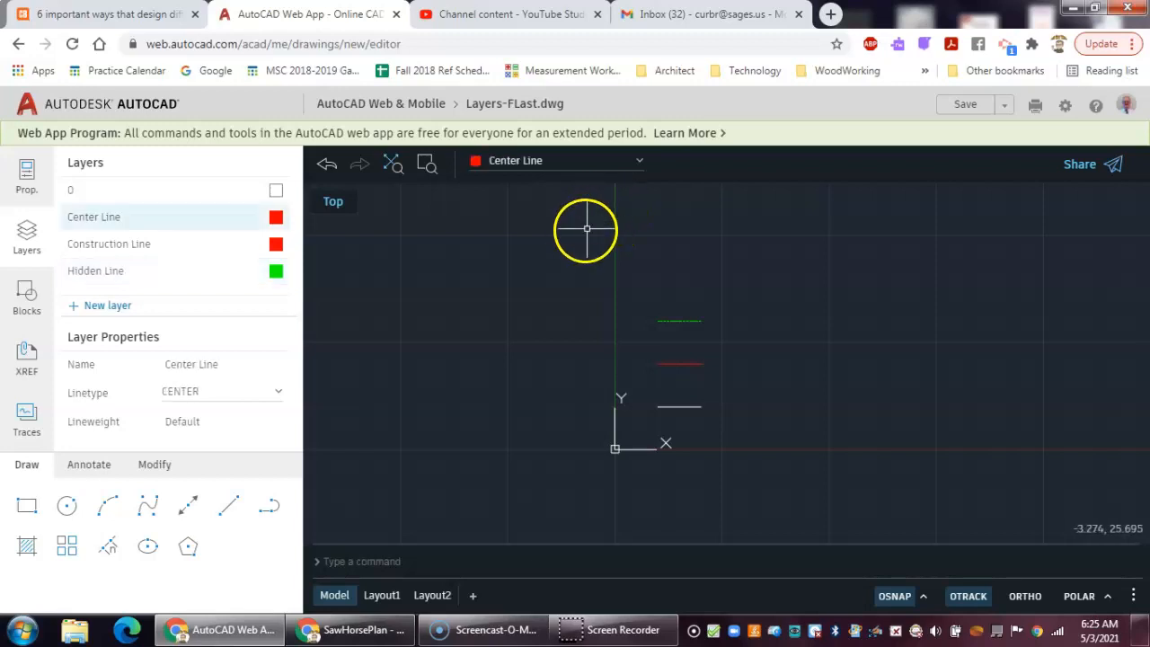
{"action": "left_click", "coordinate": [230, 513]}
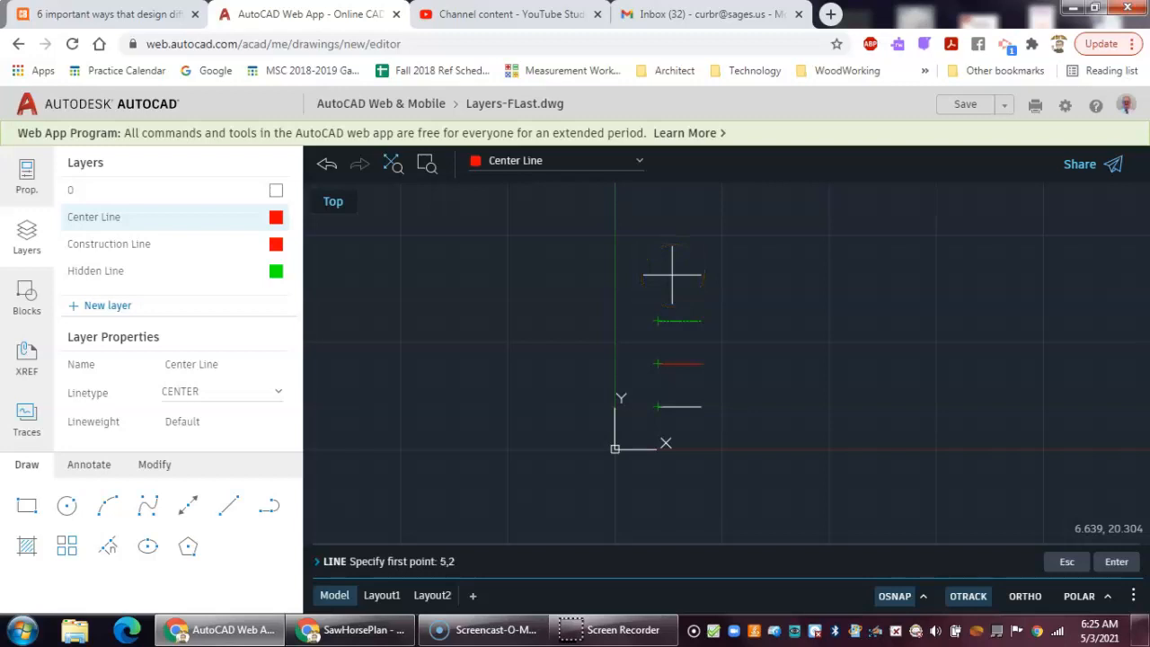
{"action": "key", "text": "Return"}
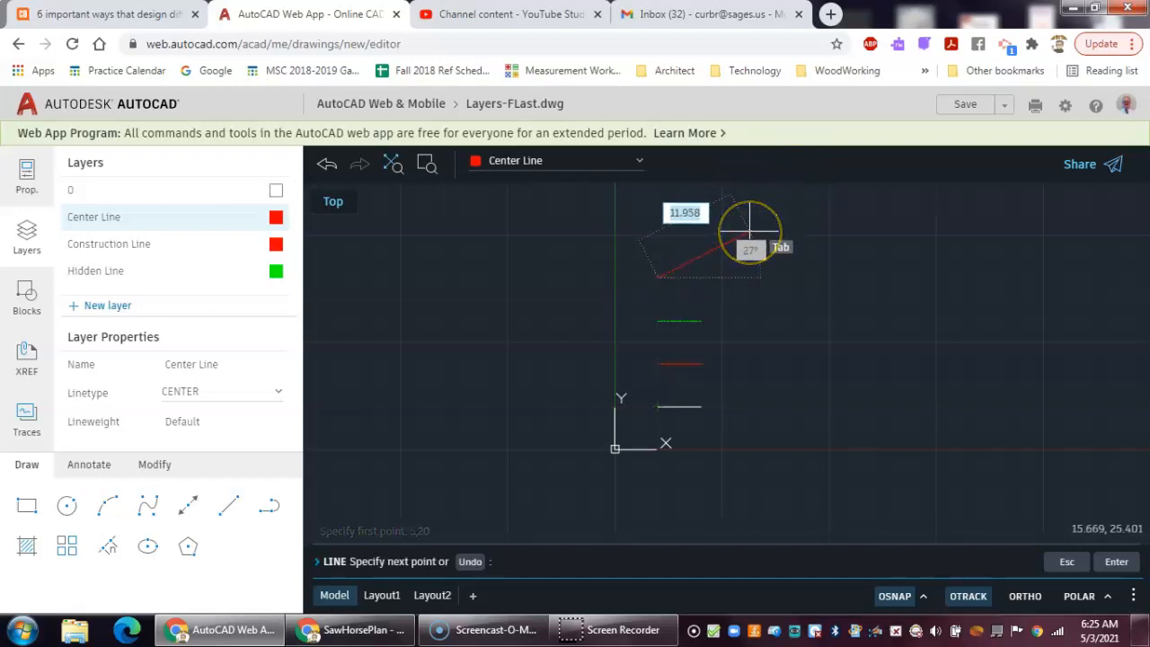
{"action": "type", "text": "5"}
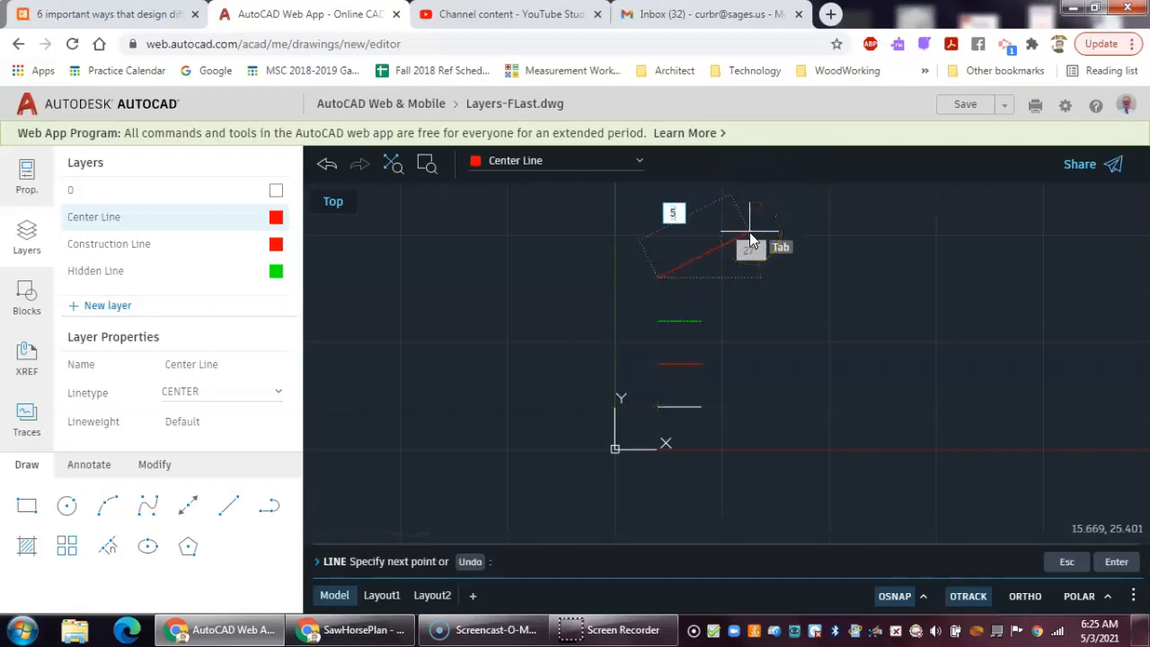
{"action": "key", "text": "Tab"}
{"action": "type", "text": "0"}
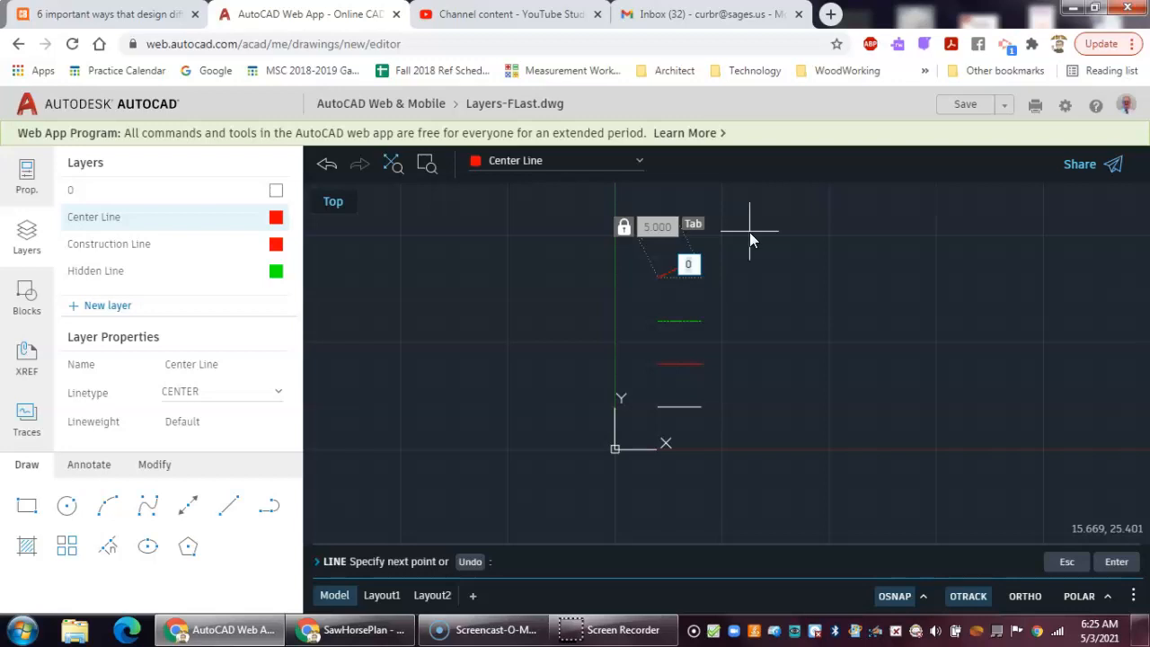
{"action": "key", "text": "Return"}
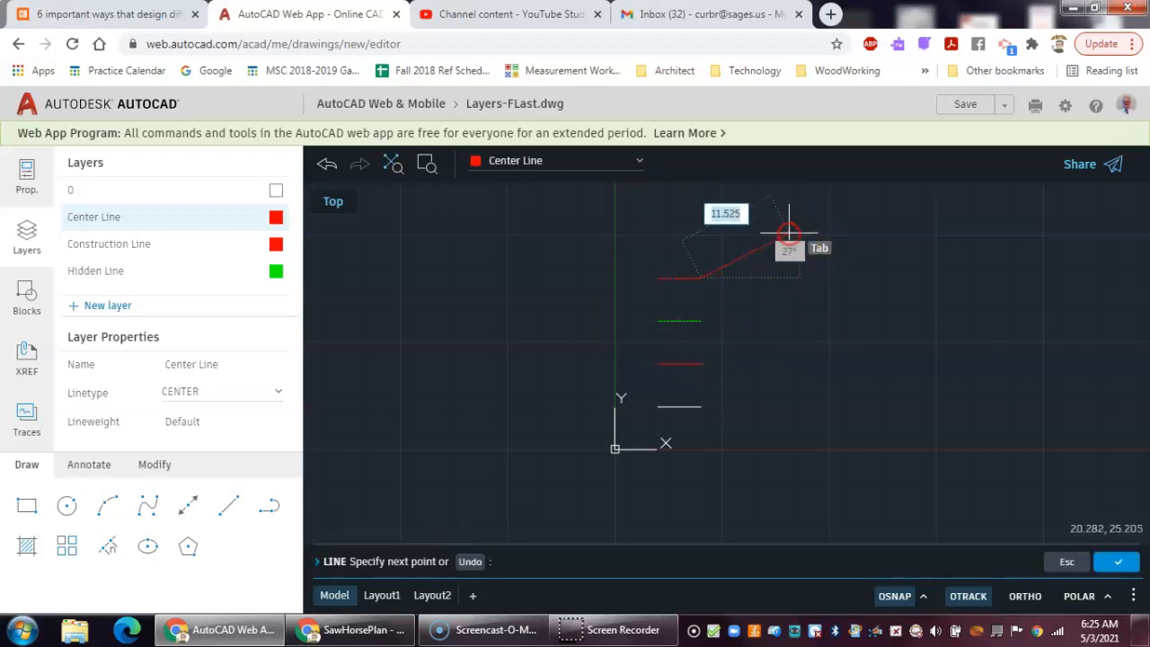
{"action": "right_click", "coordinate": [789, 234]}
{"action": "left_click", "coordinate": [808, 251]}
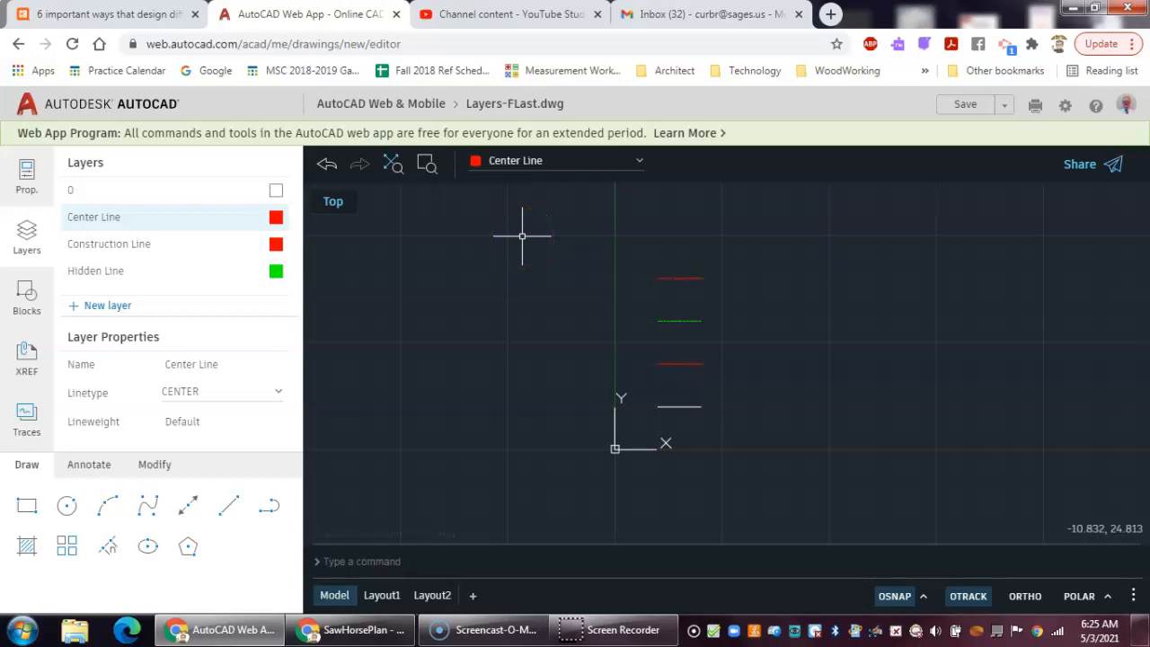
- Zoom a window tightly around the new center line to frame it
{"action": "type", "text": "z"}
{"action": "key", "text": "Return"}
{"action": "type", "text": "z"}
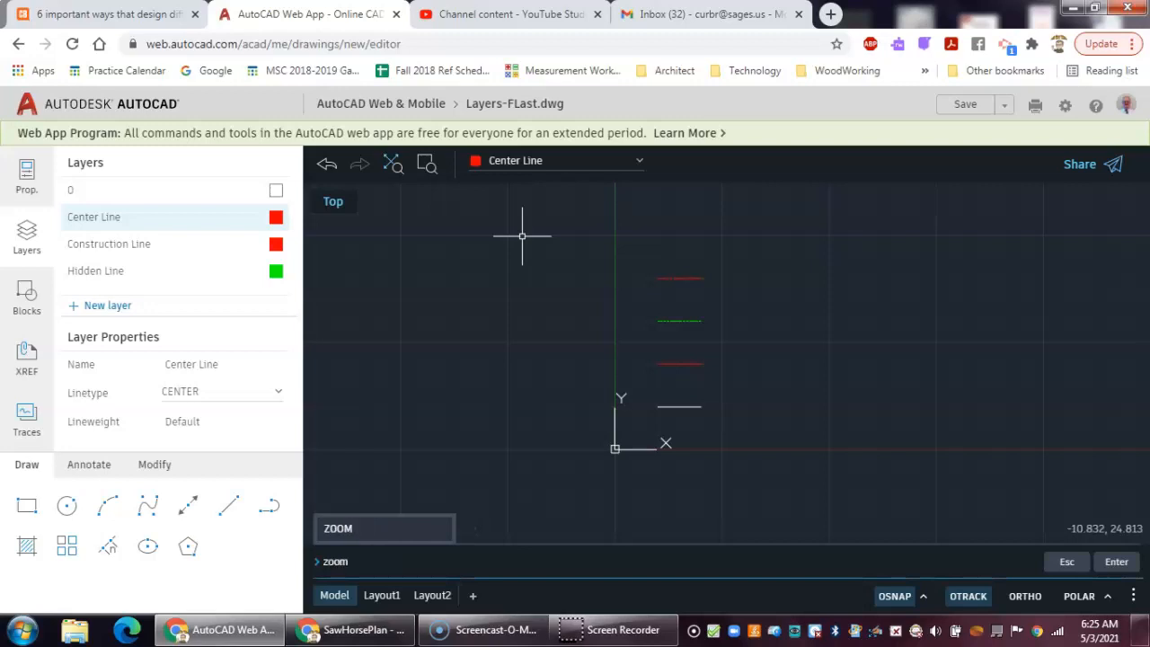
{"action": "key", "text": "Return"}
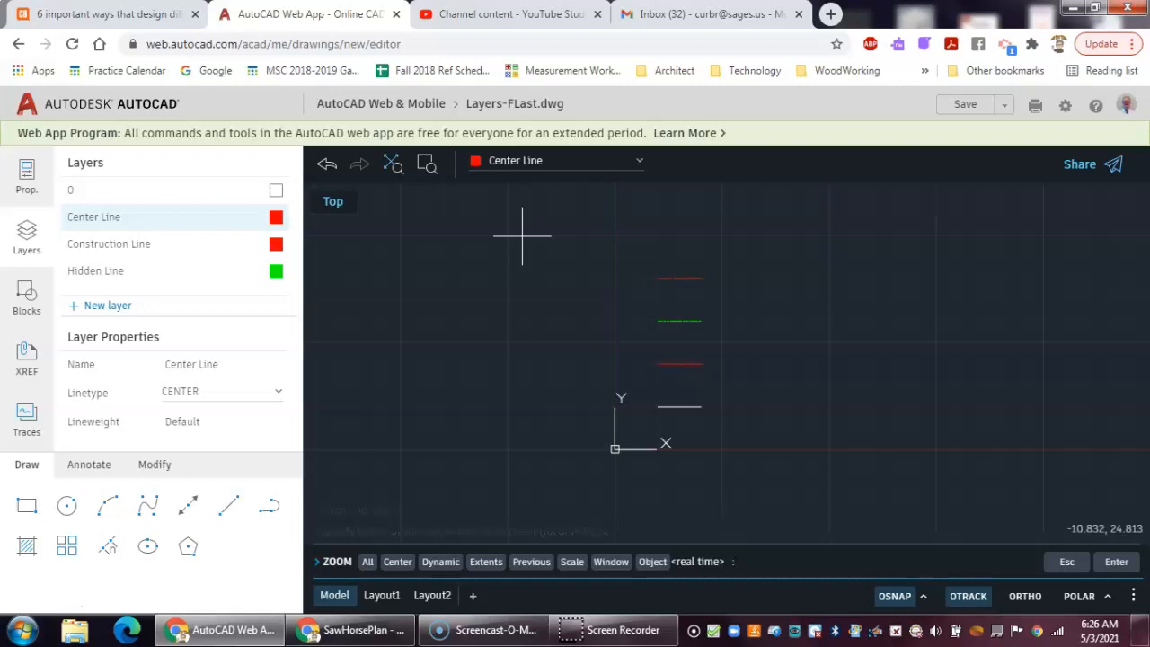
{"action": "type", "text": "w"}
{"action": "key", "text": "Return"}
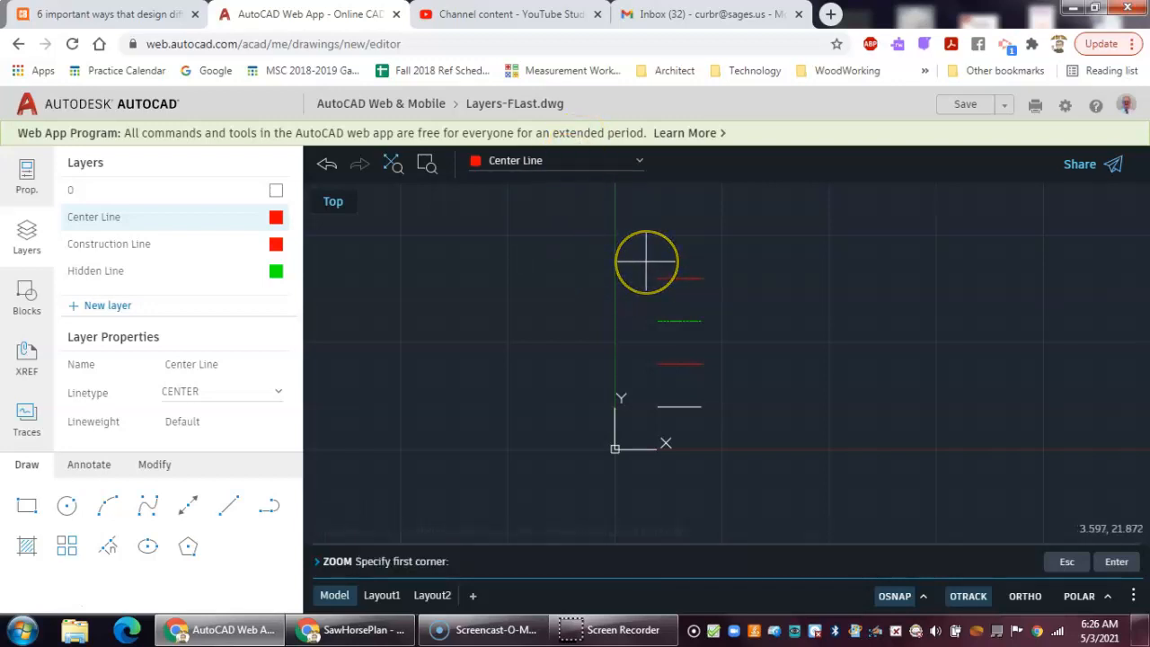
{"action": "left_click", "coordinate": [643, 263]}
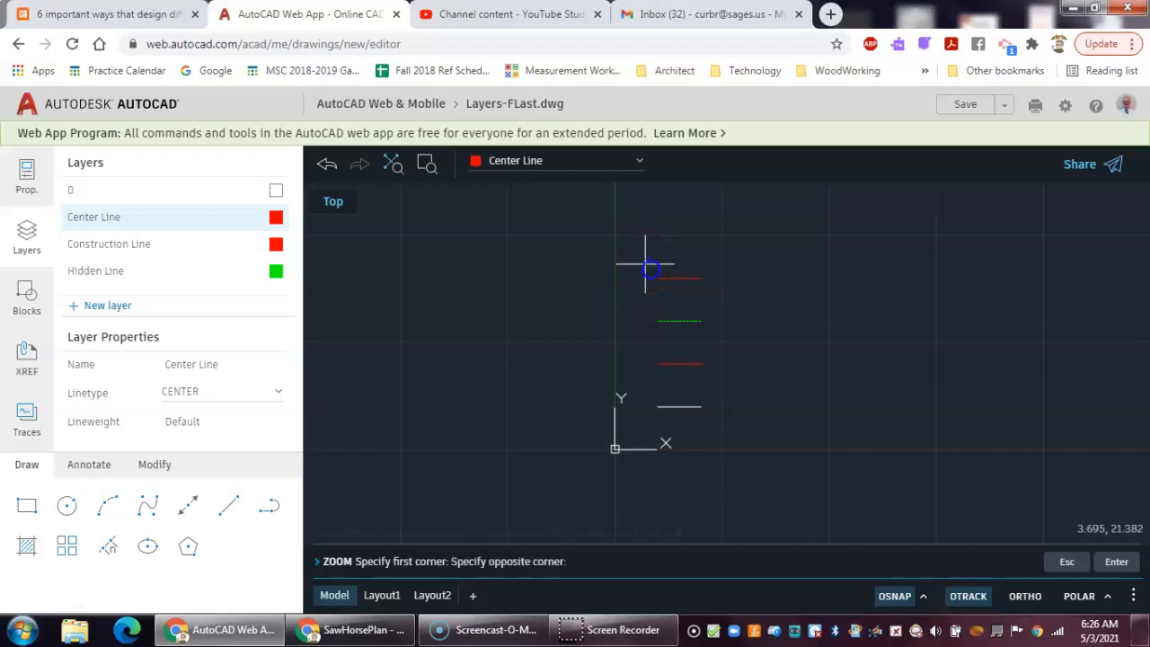
{"action": "left_click", "coordinate": [715, 294]}
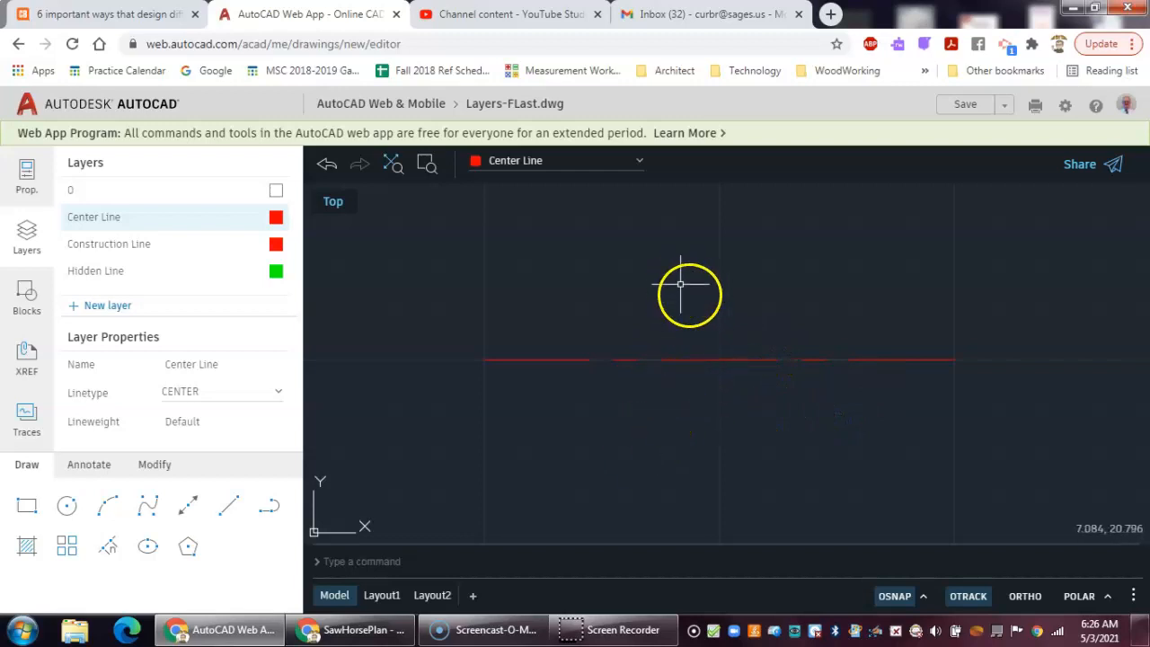
- Zoom out and use Zoom All to view every drawn line together
{"action": "scroll", "coordinate": [719, 355], "scroll_direction": "down", "scroll_amount": 2}
{"action": "scroll", "coordinate": [746, 444], "scroll_direction": "down", "scroll_amount": 2}
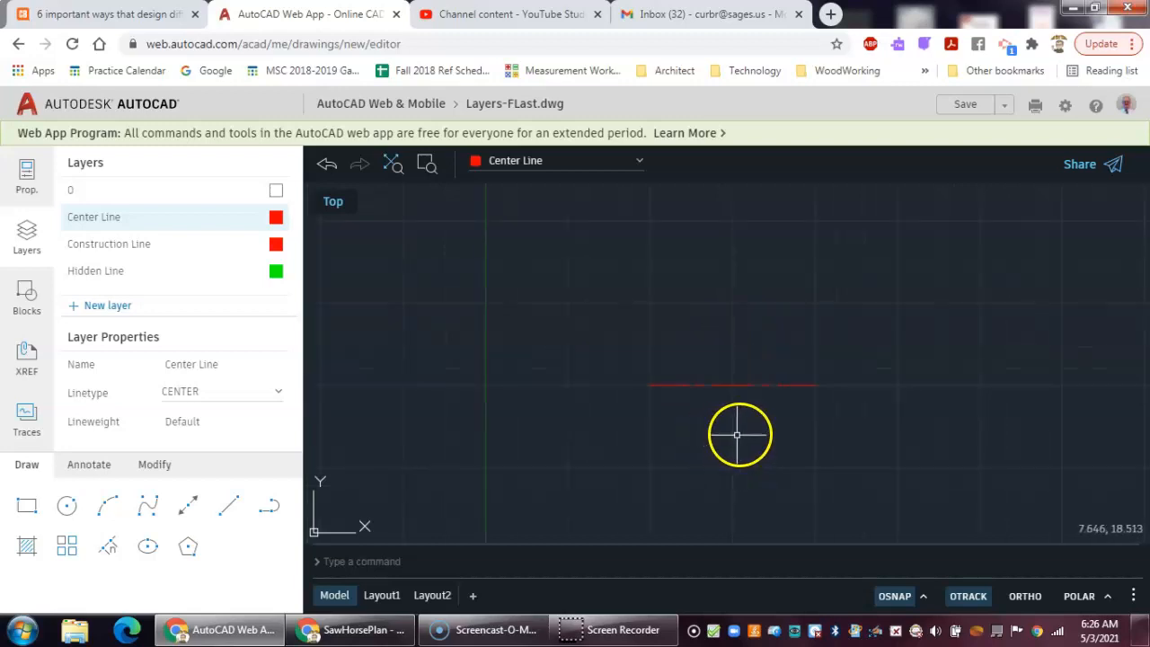
{"action": "type", "text": "z"}
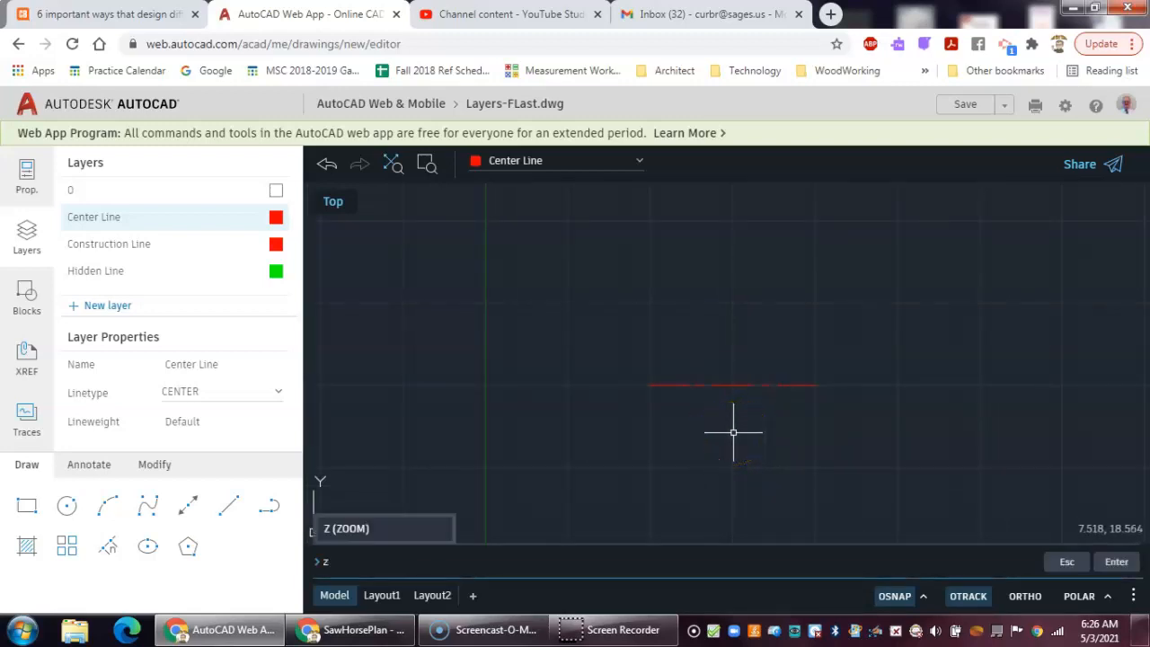
{"action": "type", "text": "oom"}
{"action": "key", "text": "Return"}
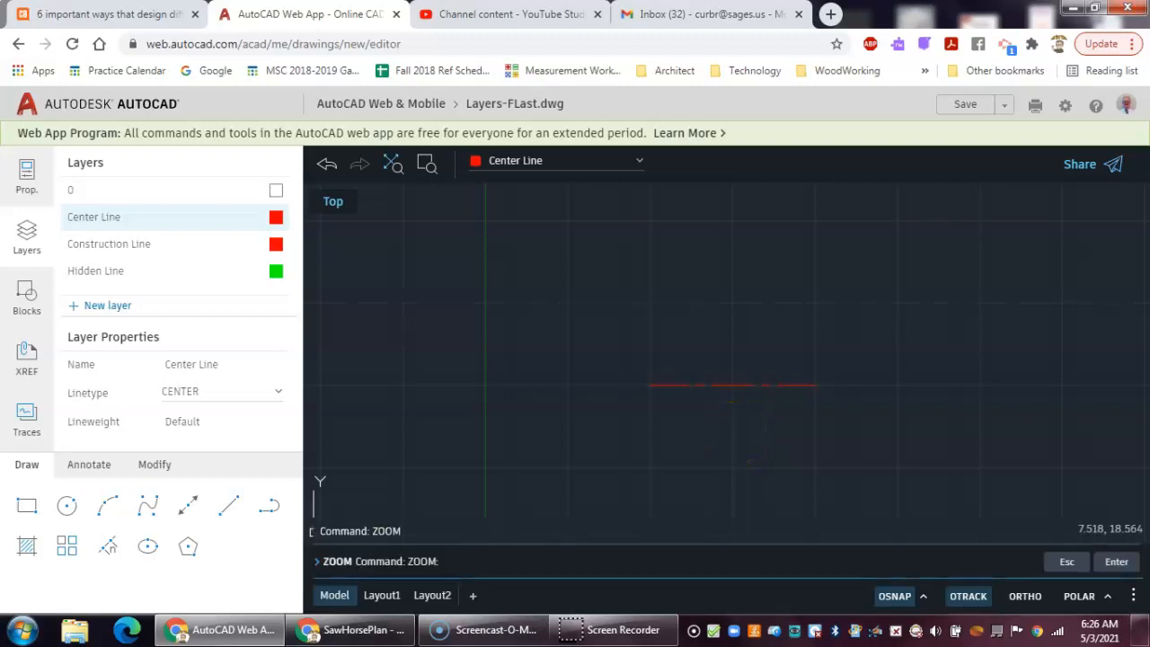
{"action": "key", "text": "BackSpace"}
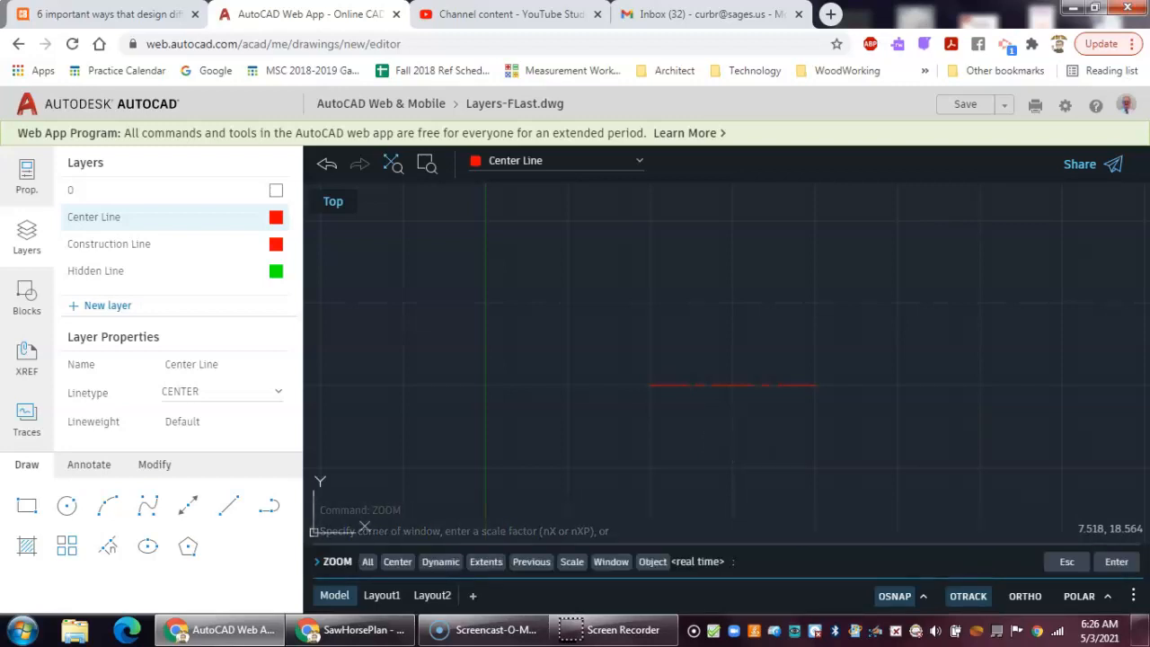
{"action": "type", "text": "a"}
{"action": "key", "text": "Return"}
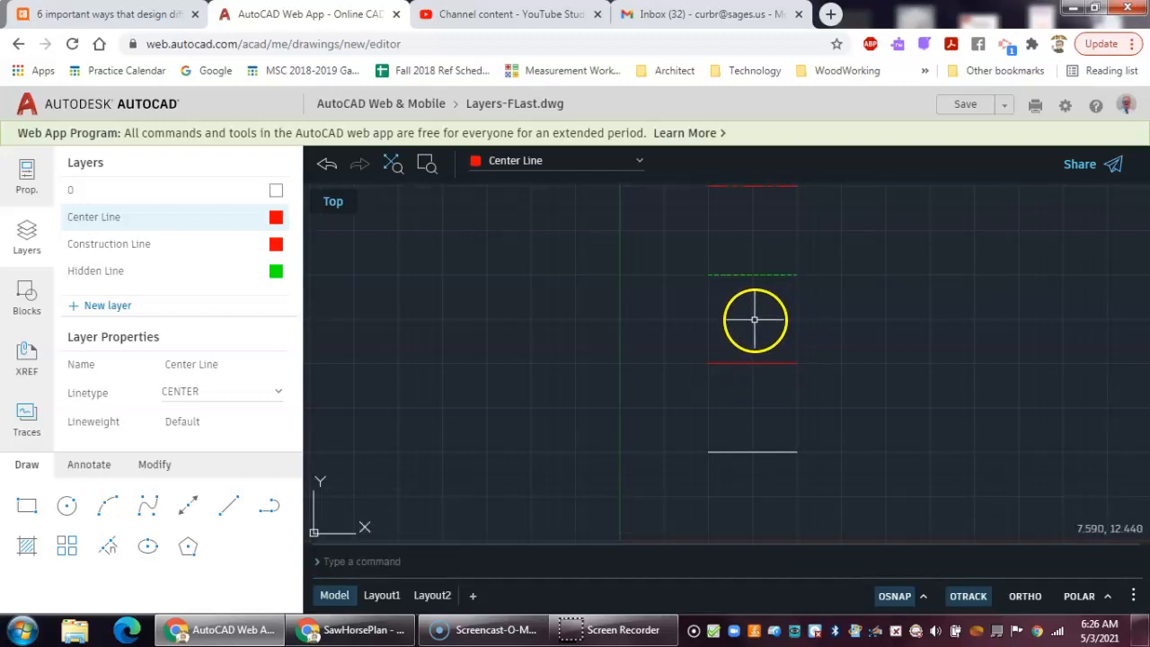
{"action": "mouse_move", "coordinate": [752, 326]}
{"action": "middle_mouse_down"}
{"action": "mouse_move", "coordinate": [731, 347]}
{"action": "mouse_move", "coordinate": [785, 354]}
{"action": "middle_mouse_up"}
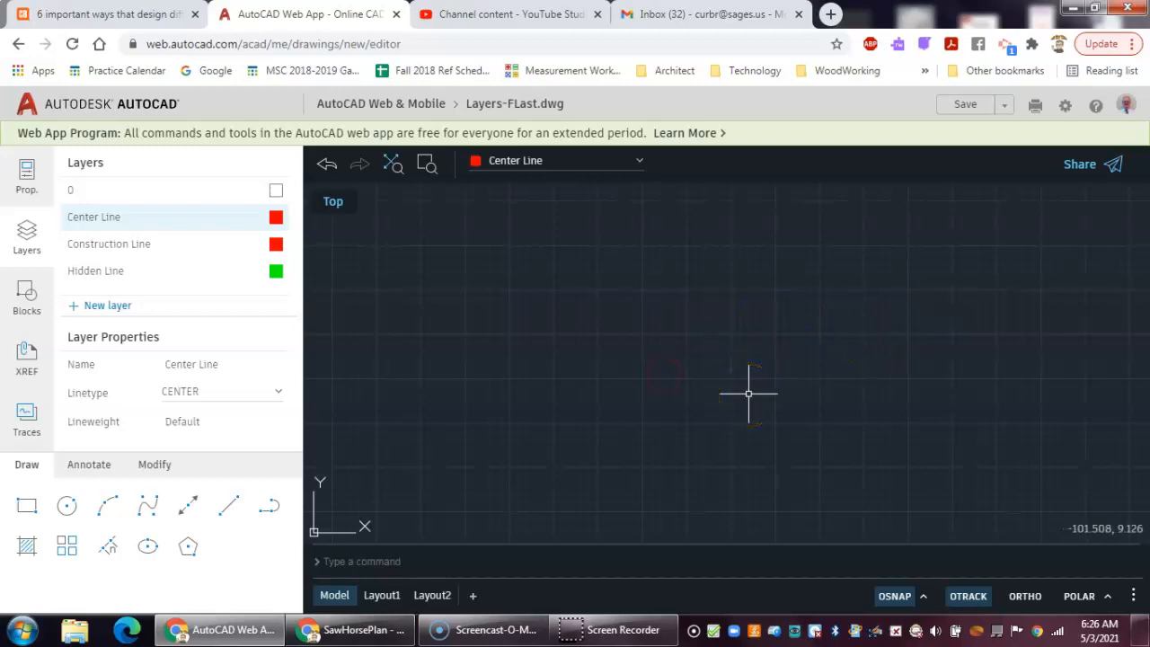
{"action": "type", "text": "zoom"}
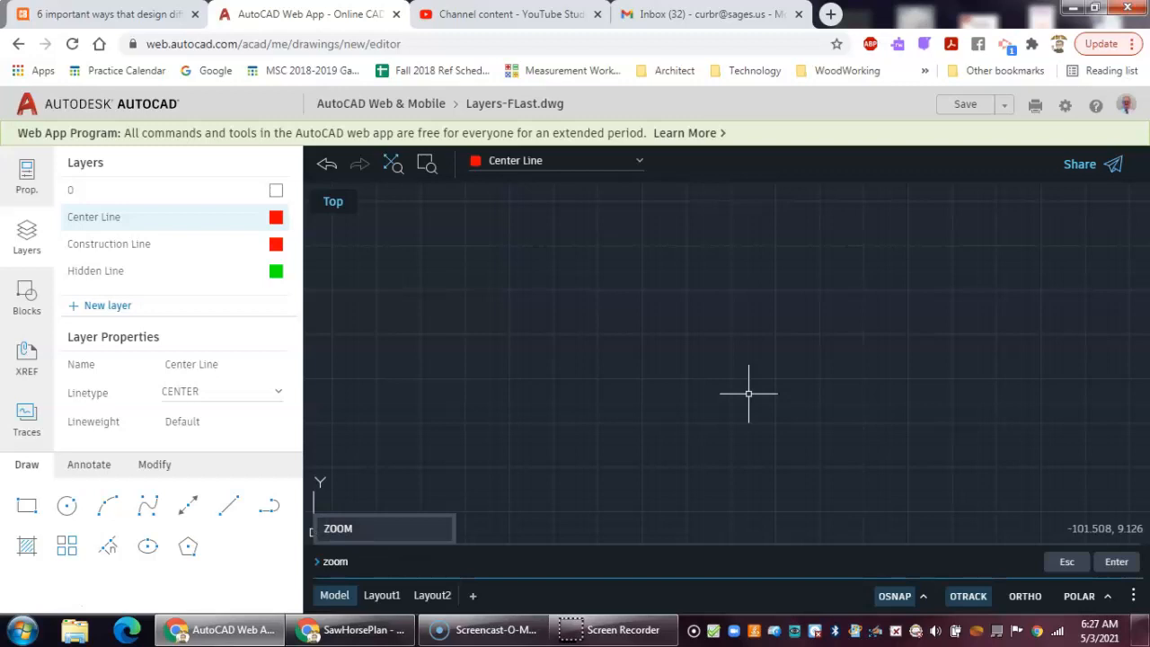
{"action": "key", "text": "Return"}
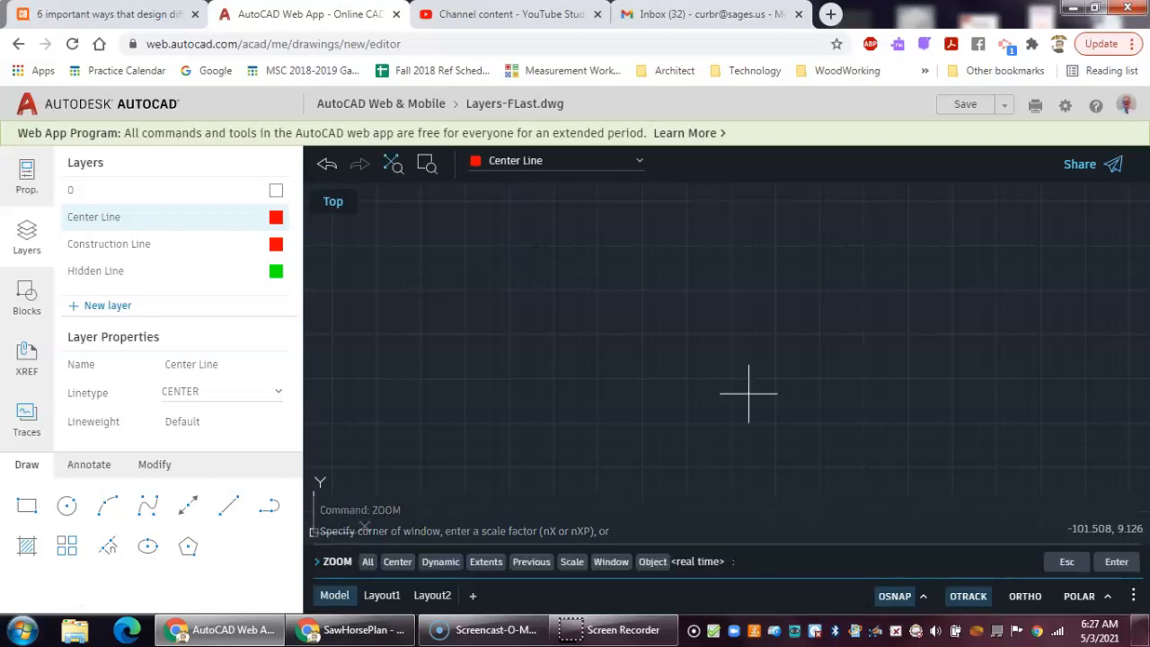
{"action": "type", "text": "a"}
{"action": "key", "text": "Return"}
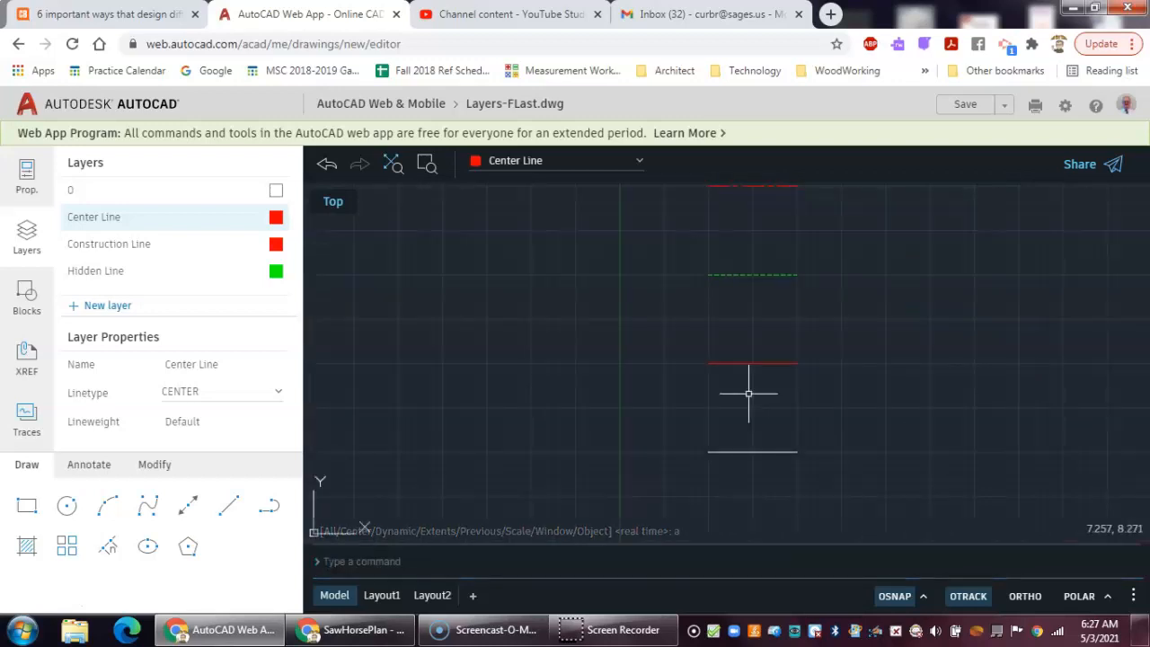
- Use Zoom Center, picking a center point between the drawn lines to recenter the view
{"action": "type", "text": "z"}
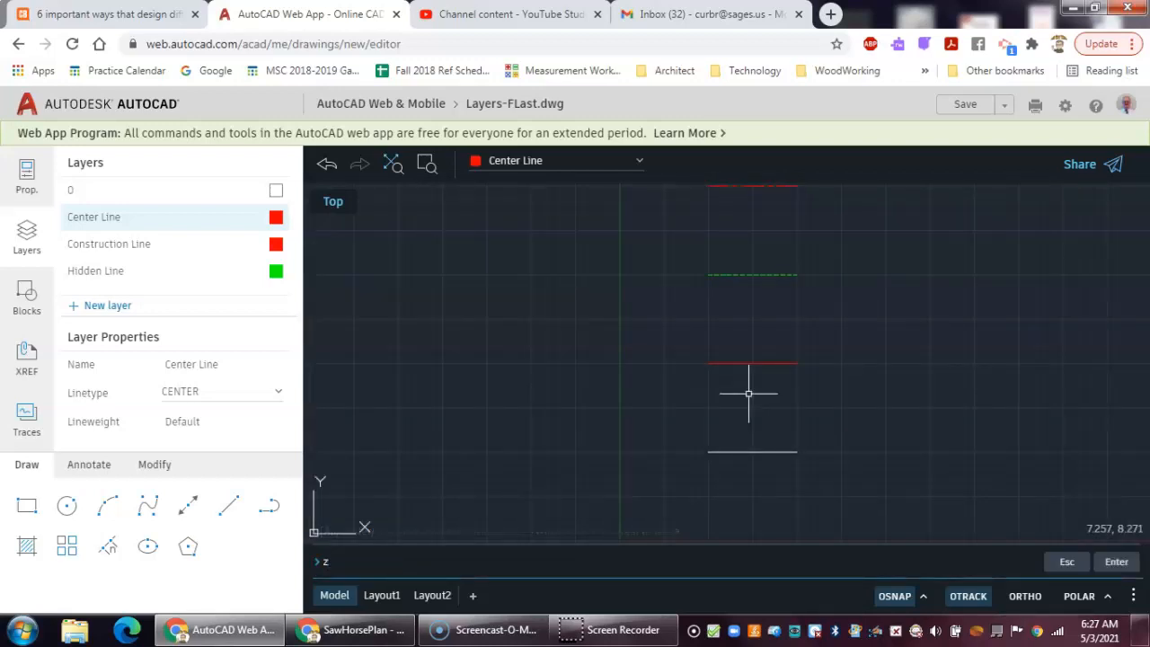
{"action": "type", "text": "oom"}
{"action": "key", "text": "Return"}
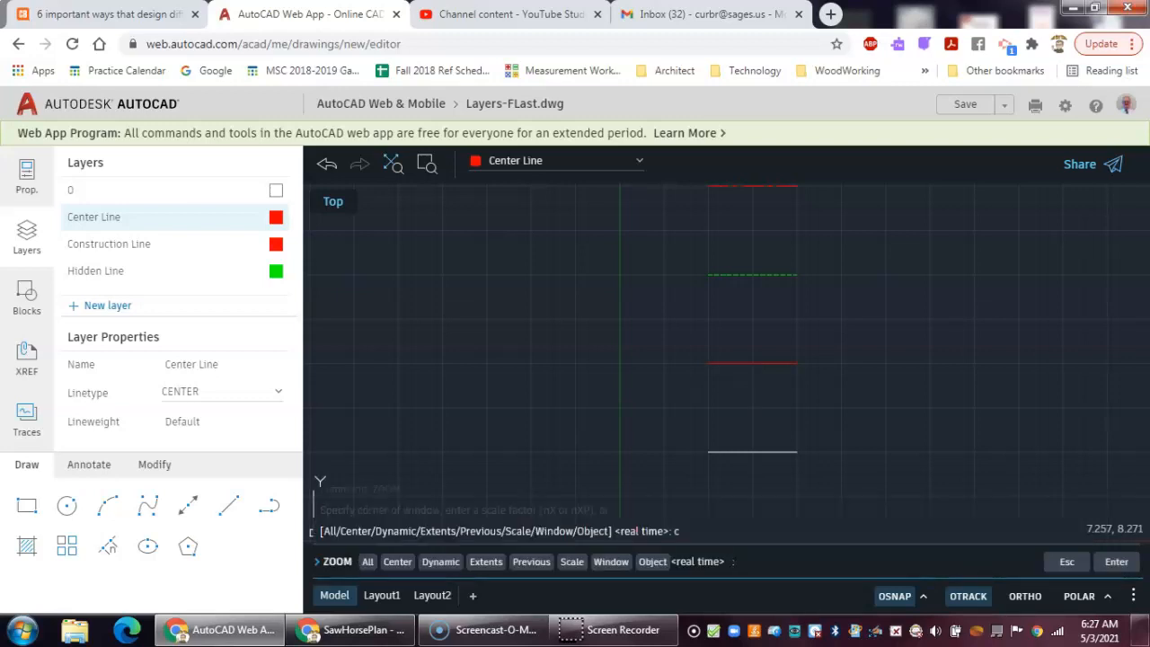
{"action": "type", "text": "c"}
{"action": "key", "text": "Return"}
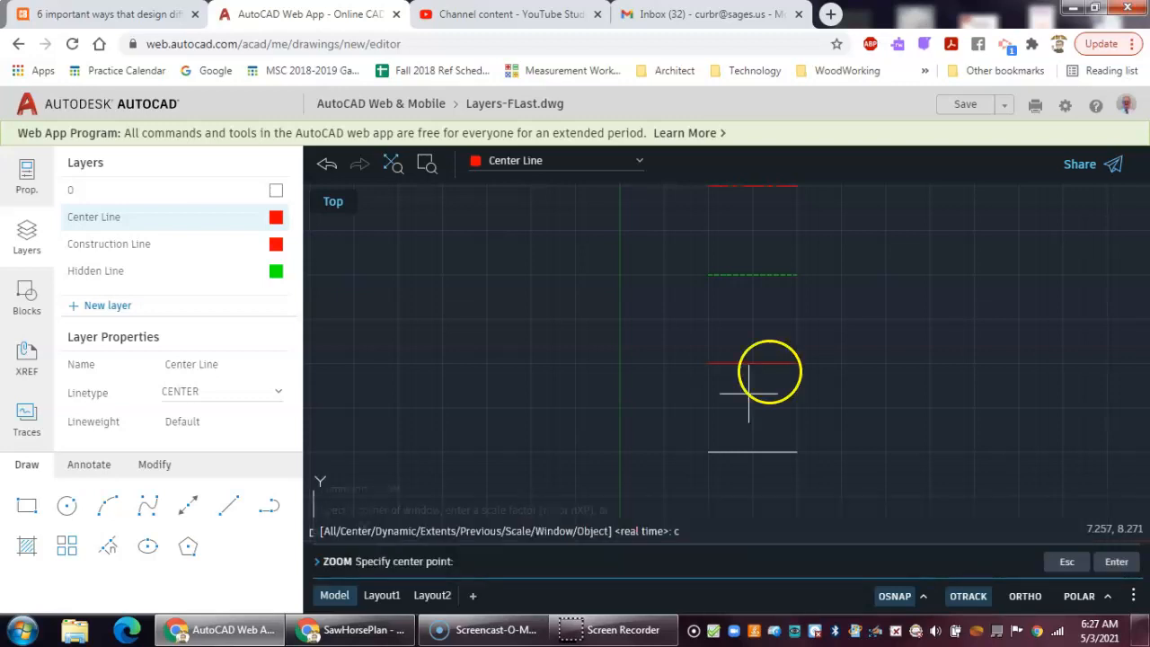
{"action": "left_click", "coordinate": [754, 320]}
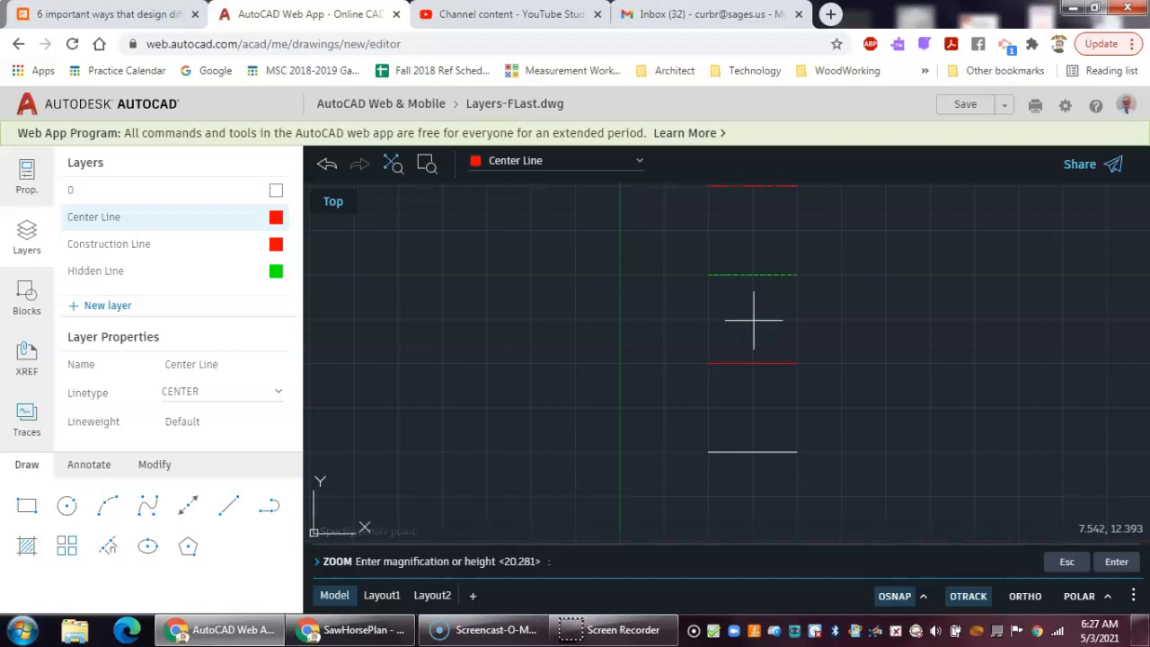
{"action": "left_click", "coordinate": [754, 320]}
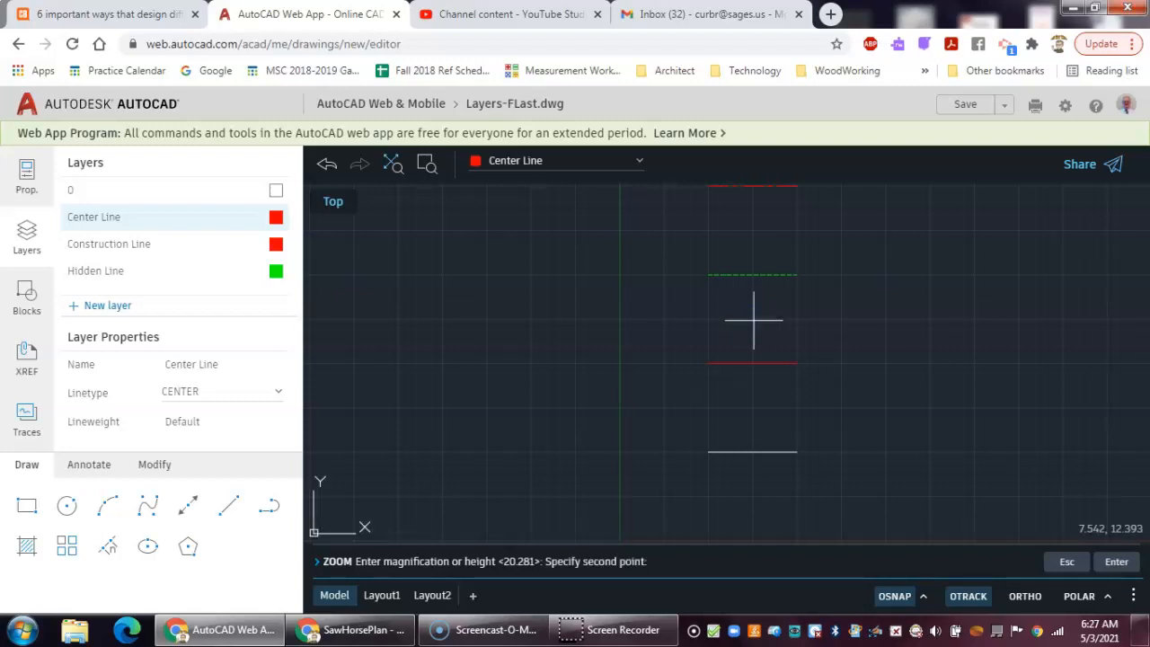
{"action": "left_click", "coordinate": [754, 320]}
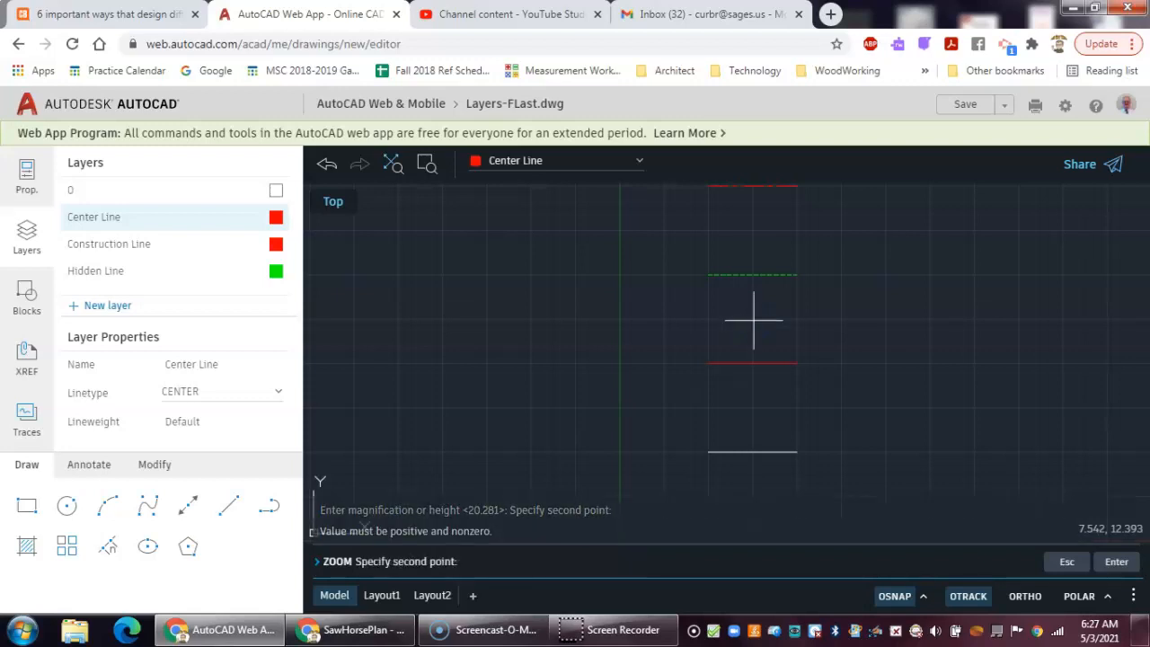
{"action": "key", "text": "Return"}
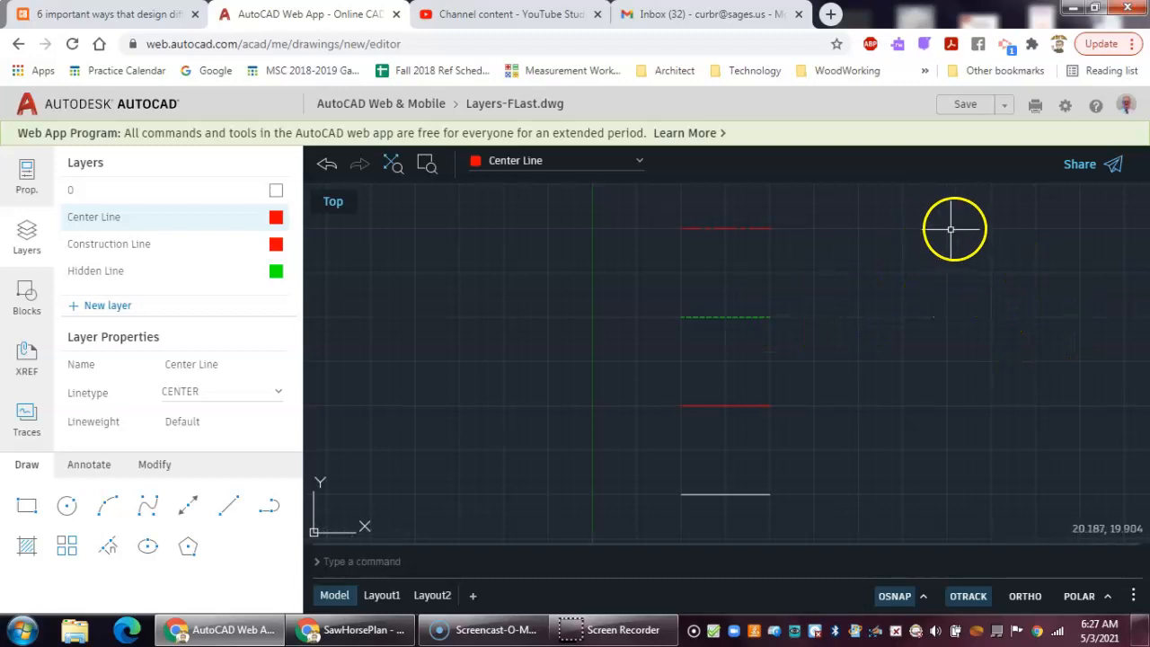
- Save the drawing and return to the AutoCAD Web & Mobile file list
{"action": "left_click", "coordinate": [963, 106]}
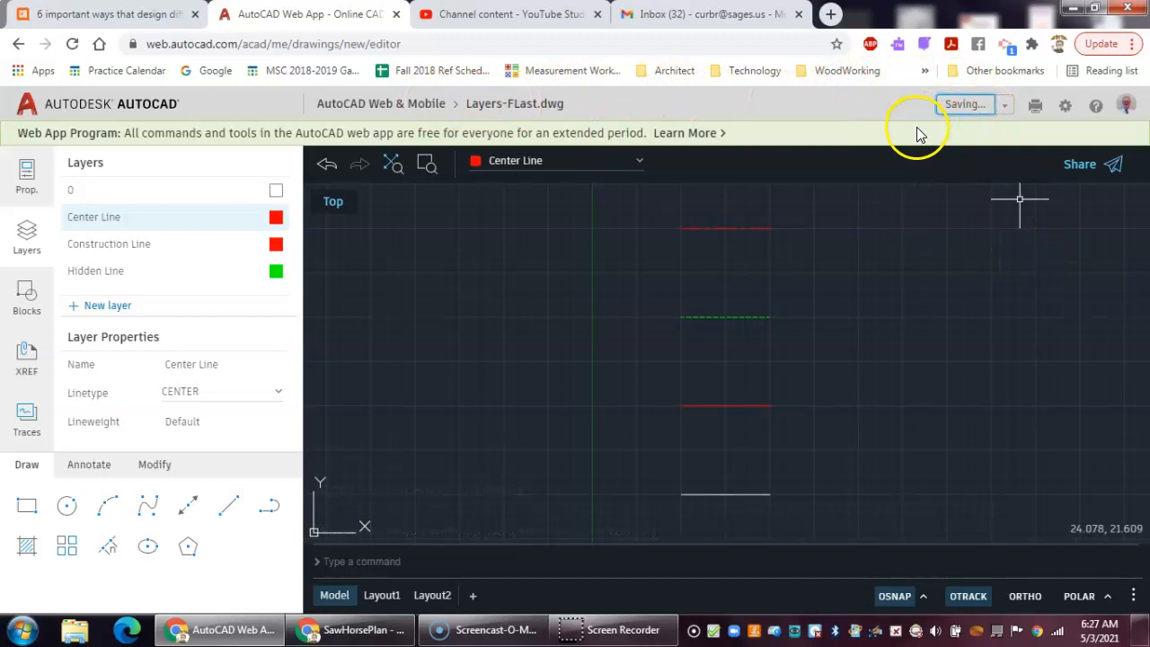
{"action": "left_click", "coordinate": [359, 105]}
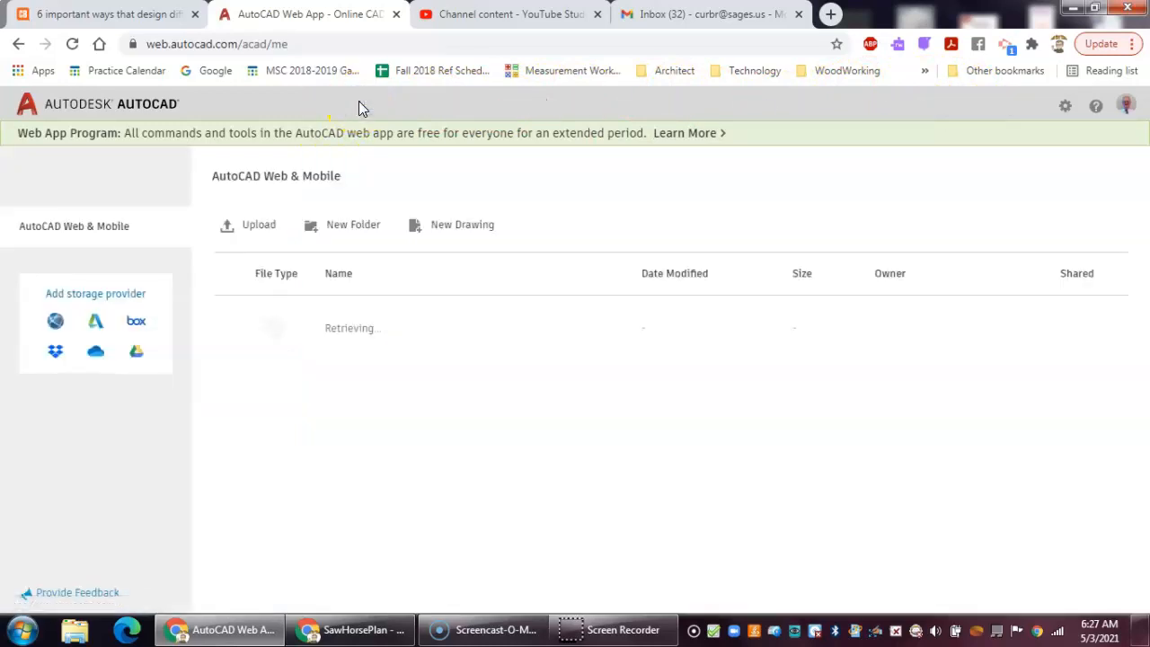